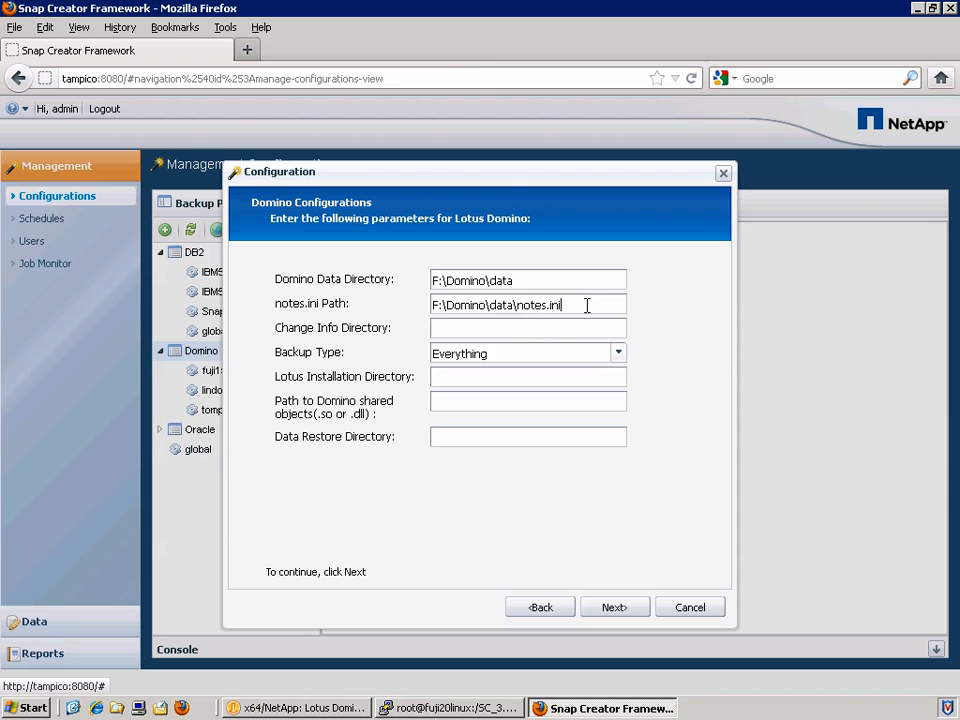
# Enter I:\changeinfo as the change info directory and keep the Everything backup type.
pyautogui.moveTo(581, 303); pyautogui.dragTo(414, 307)
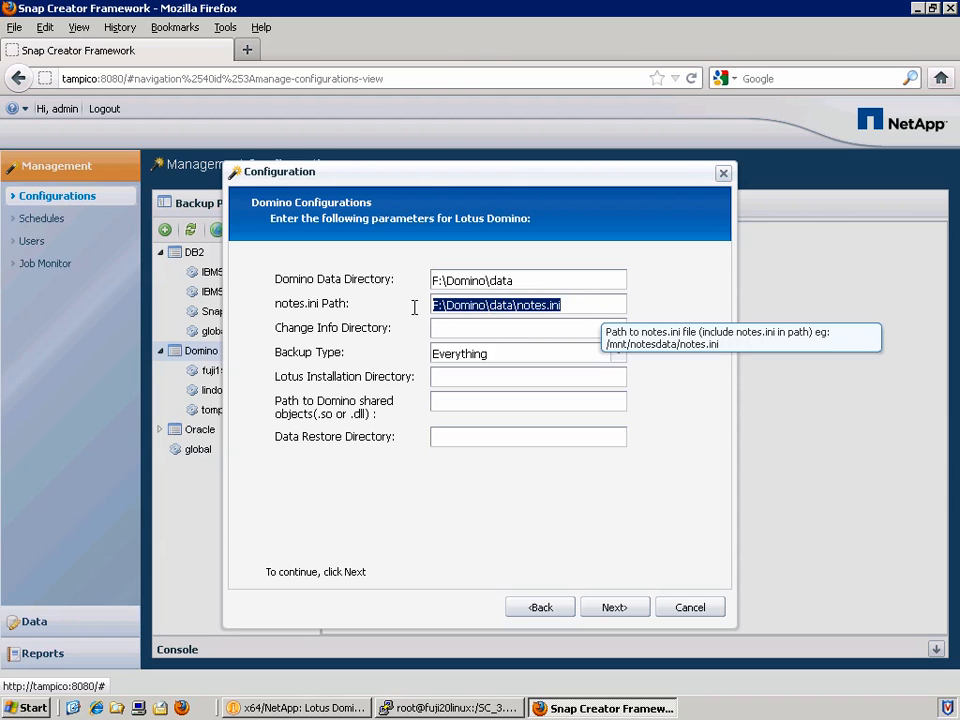
pyautogui.click(551, 305)
pyautogui.moveTo(560, 305); pyautogui.dragTo(518, 307)
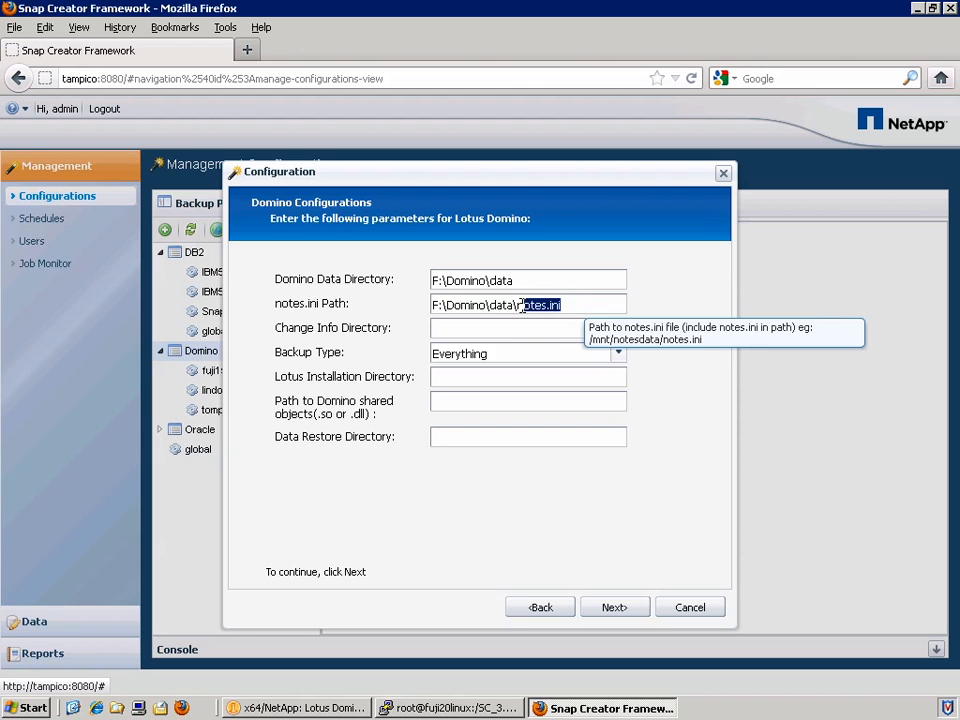
pyautogui.click(508, 328)
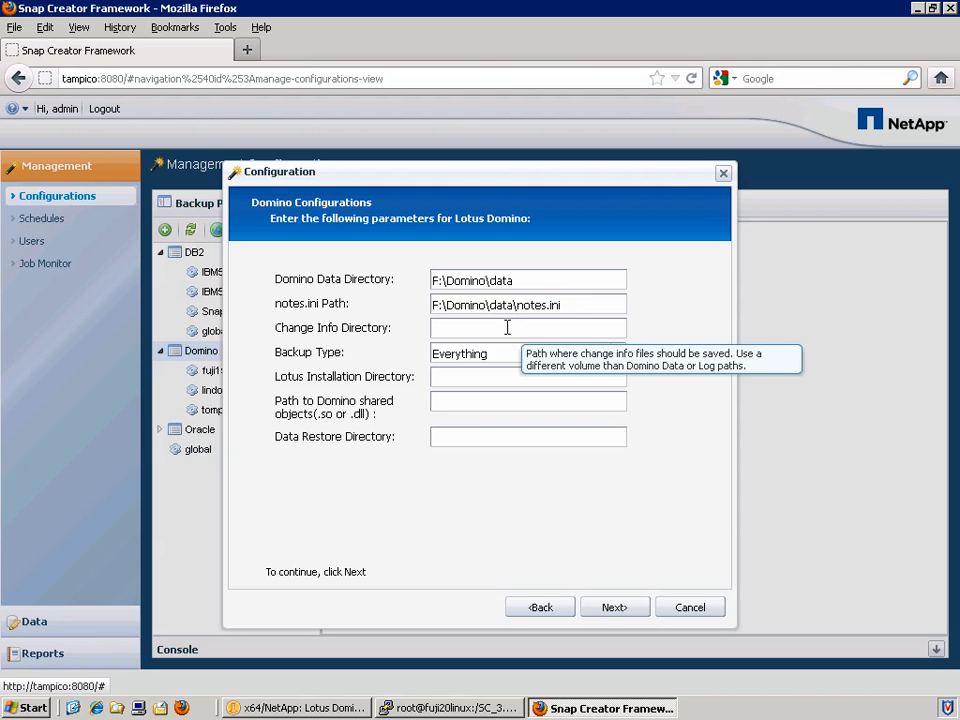
pyautogui.write('I:\\changeinfo')
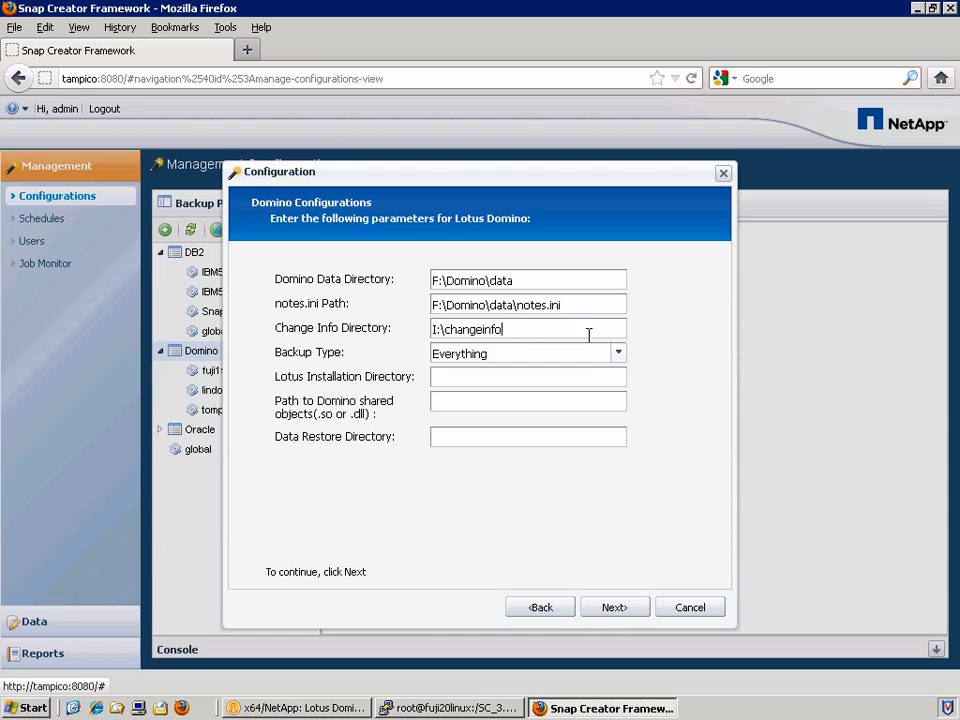
pyautogui.click(619, 354)
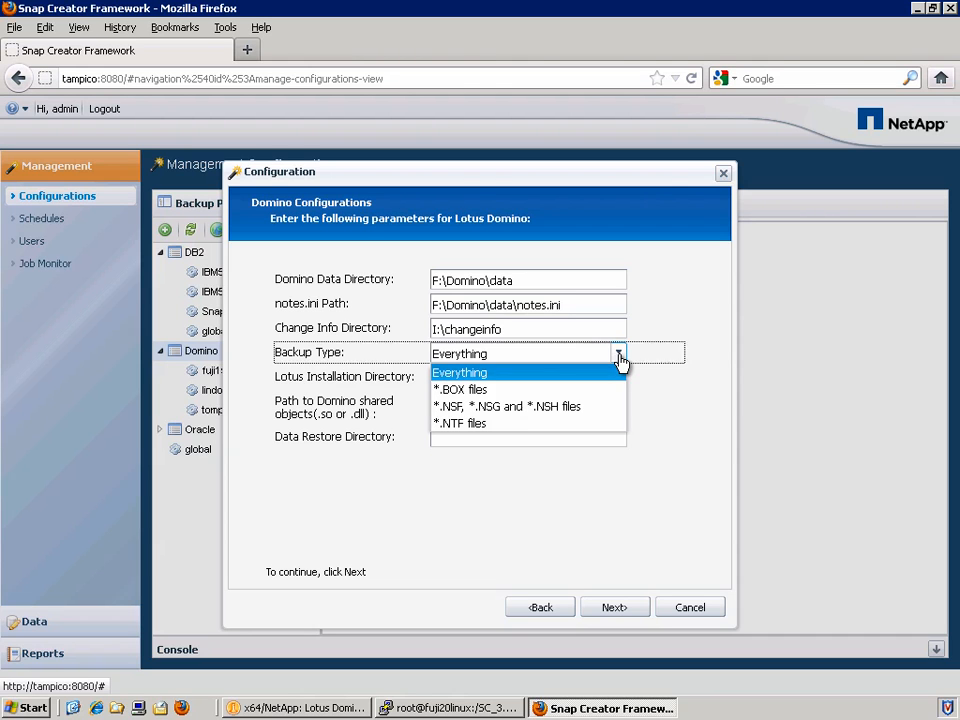
pyautogui.click(568, 373)
# Set the Lotus install to C:\Lotus, shared objects to C:\Lotus\Domino, and restore to F:\Domino\data.
pyautogui.click(507, 377)
pyautogui.write('C:\\Lotus')
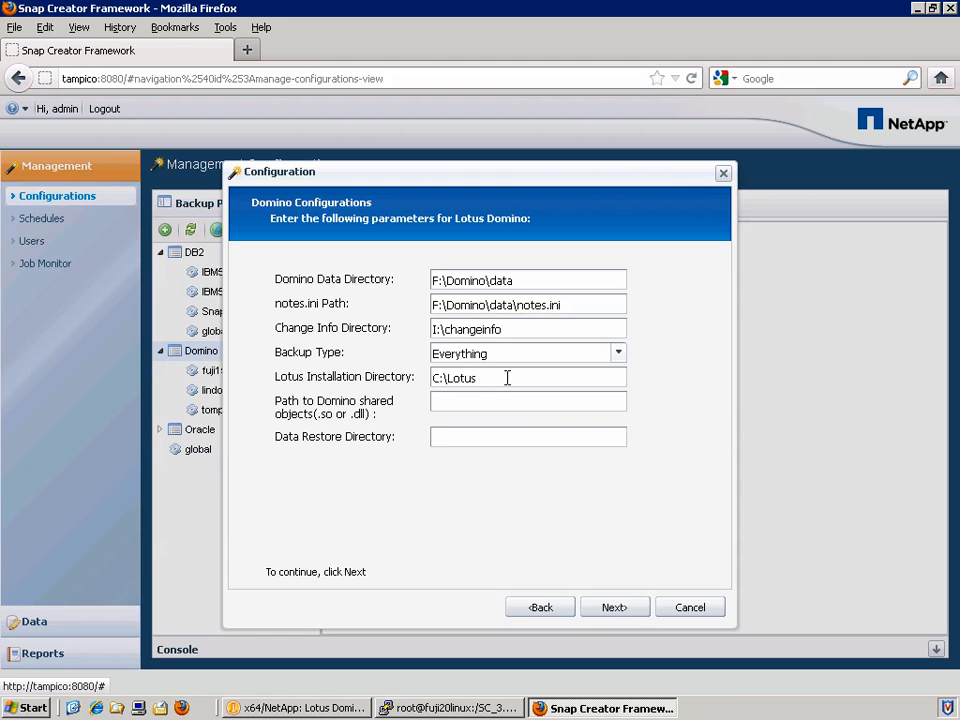
pyautogui.press('Tab')
pyautogui.write('C:\\Lotus\\Domino')
pyautogui.press('Tab')
pyautogui.write('F:\\Domino\\data')
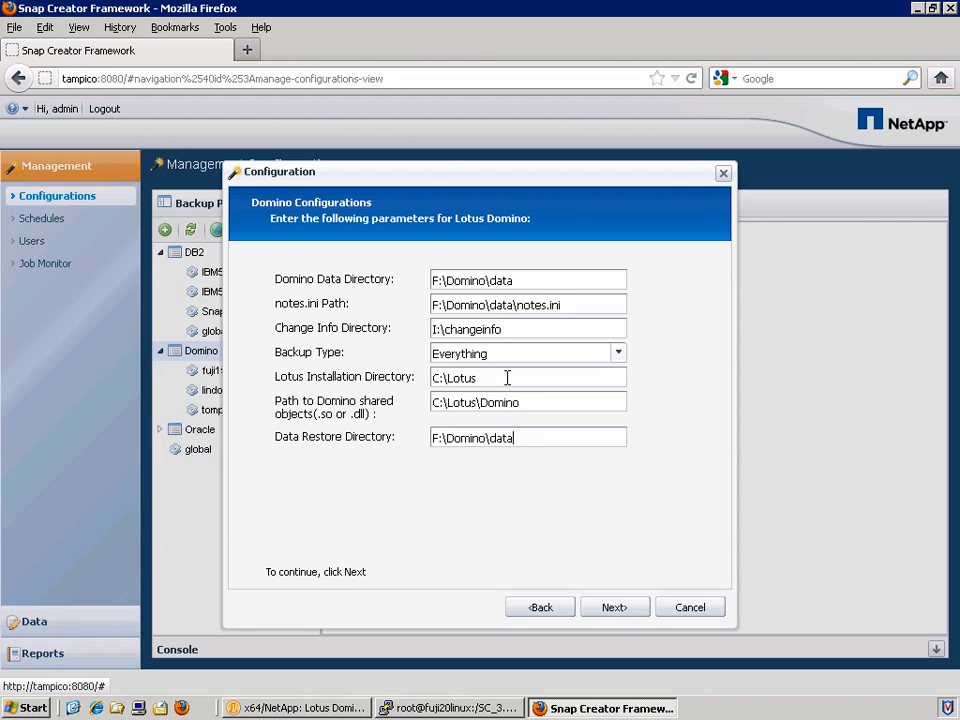
# Point the agent at tampico with a 900-second timeout and confirm the agent is running.
pyautogui.click(617, 609)
pyautogui.write('tampico')
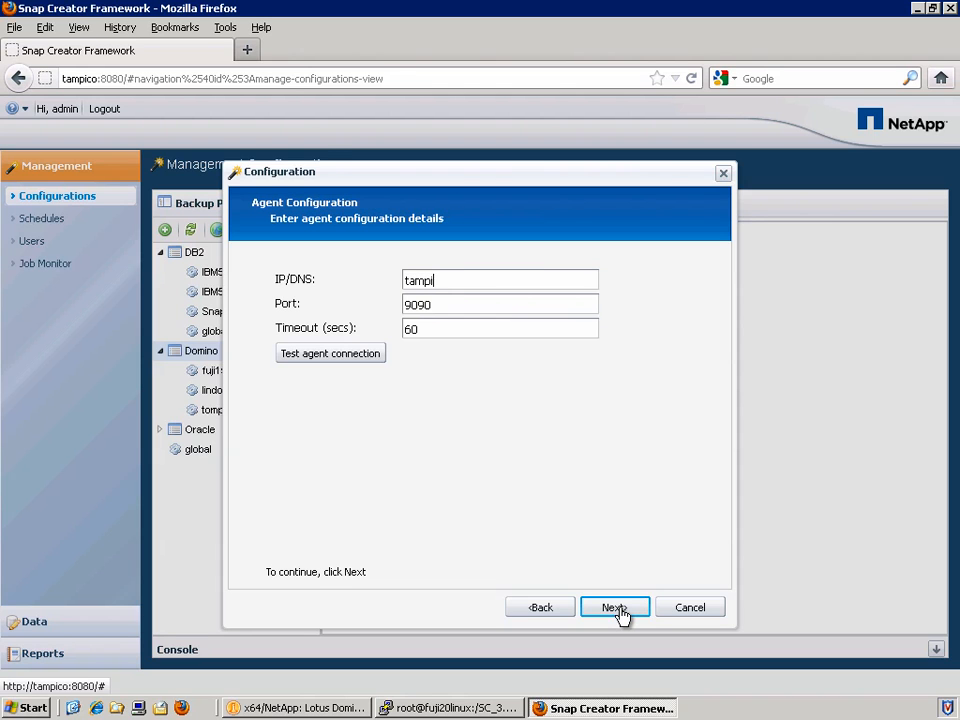
pyautogui.click(463, 307)
pyautogui.moveTo(451, 335); pyautogui.dragTo(271, 345)
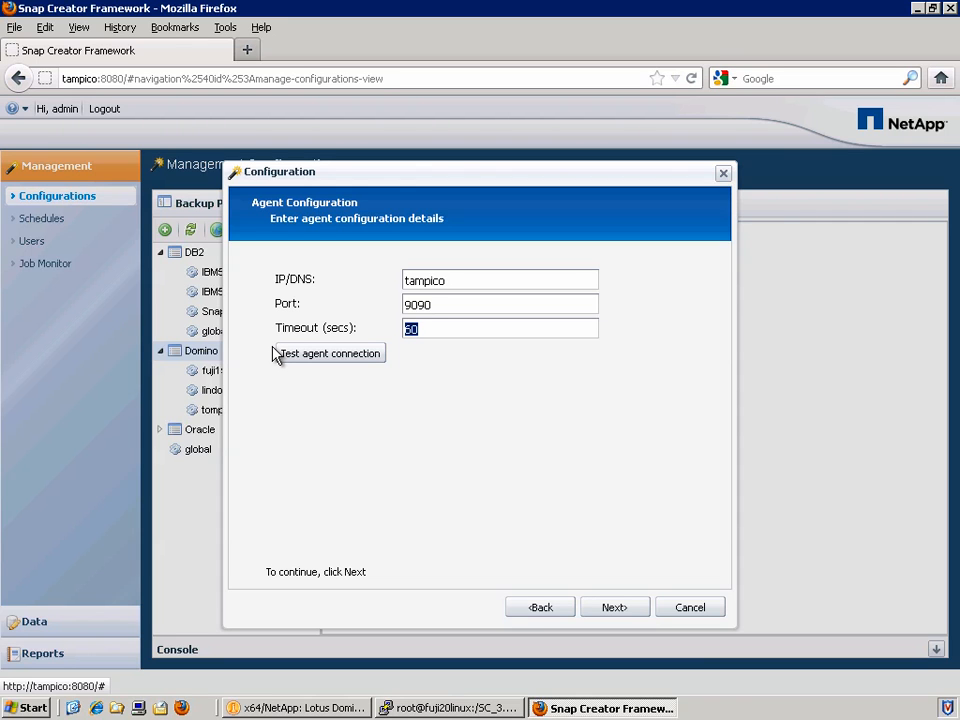
pyautogui.write('900')
pyautogui.click(304, 356)
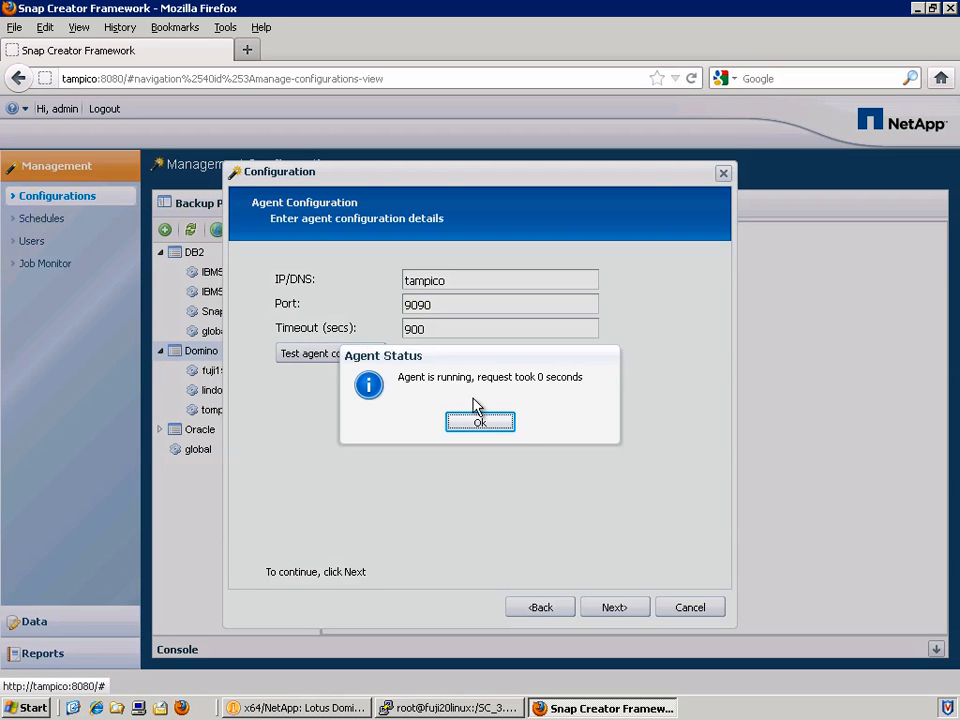
pyautogui.click(512, 428)
# Choose HTTP transport on port 80 for the controller connection.
pyautogui.click(634, 609)
pyautogui.click(539, 280)
pyautogui.click(536, 297)
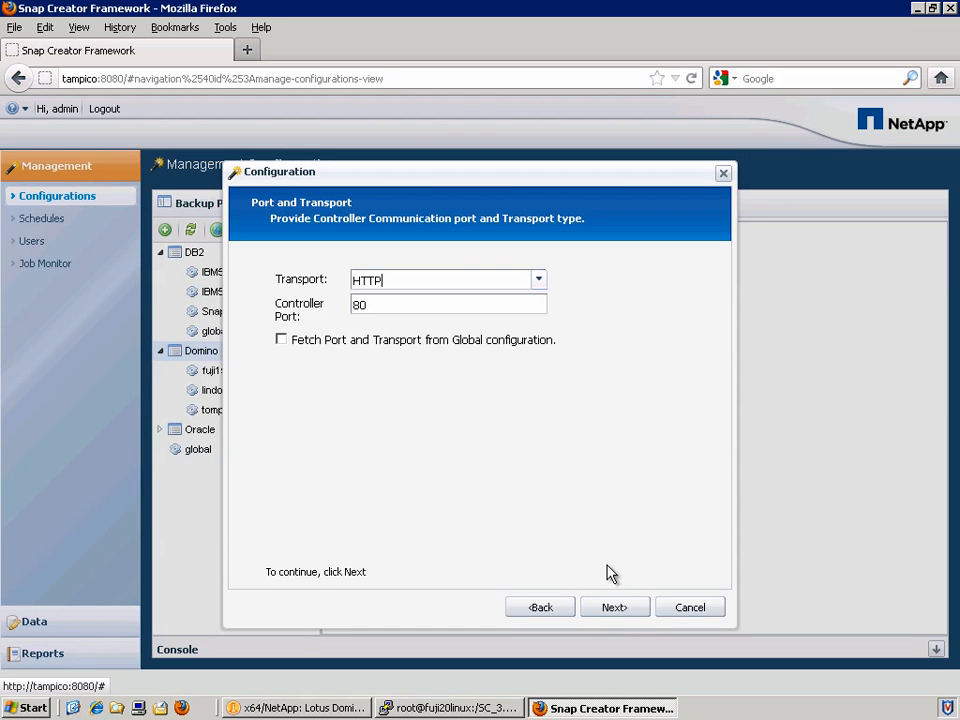
pyautogui.click(613, 607)
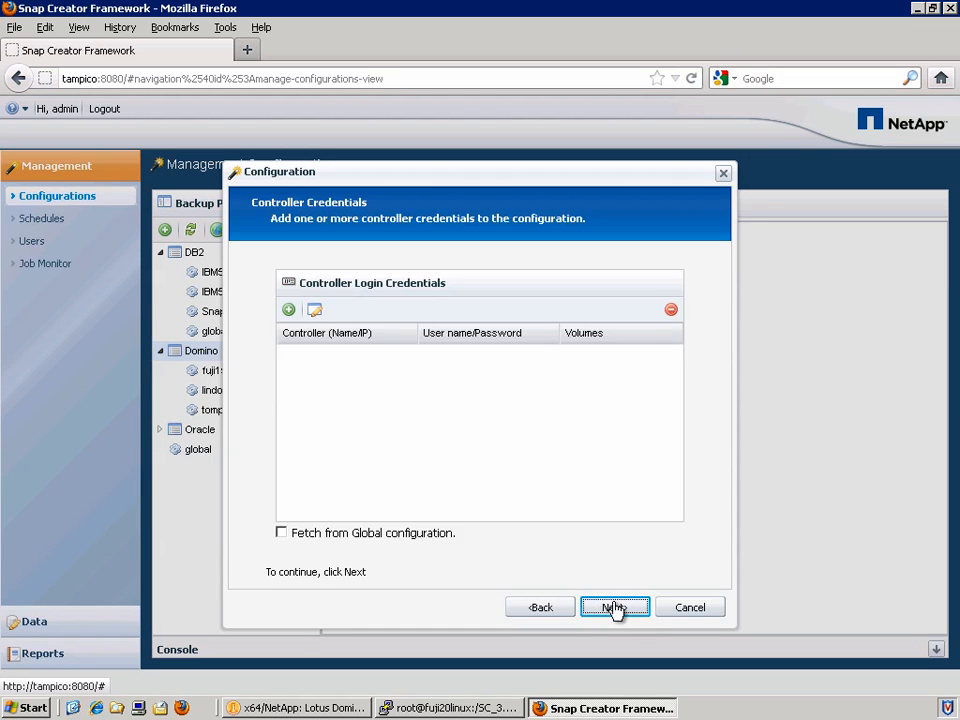
# Add controller netappfiler1 with its user name and password.
pyautogui.click(288, 310)
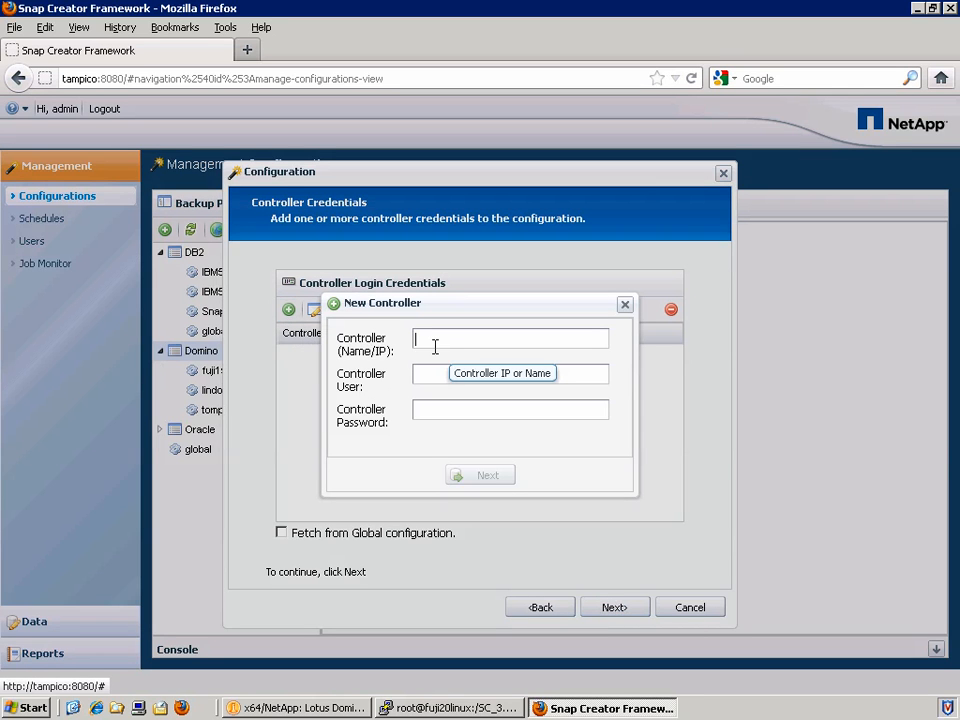
pyautogui.write('netappfiler1')
pyautogui.press('Tab')
pyautogui.write('sc_user')
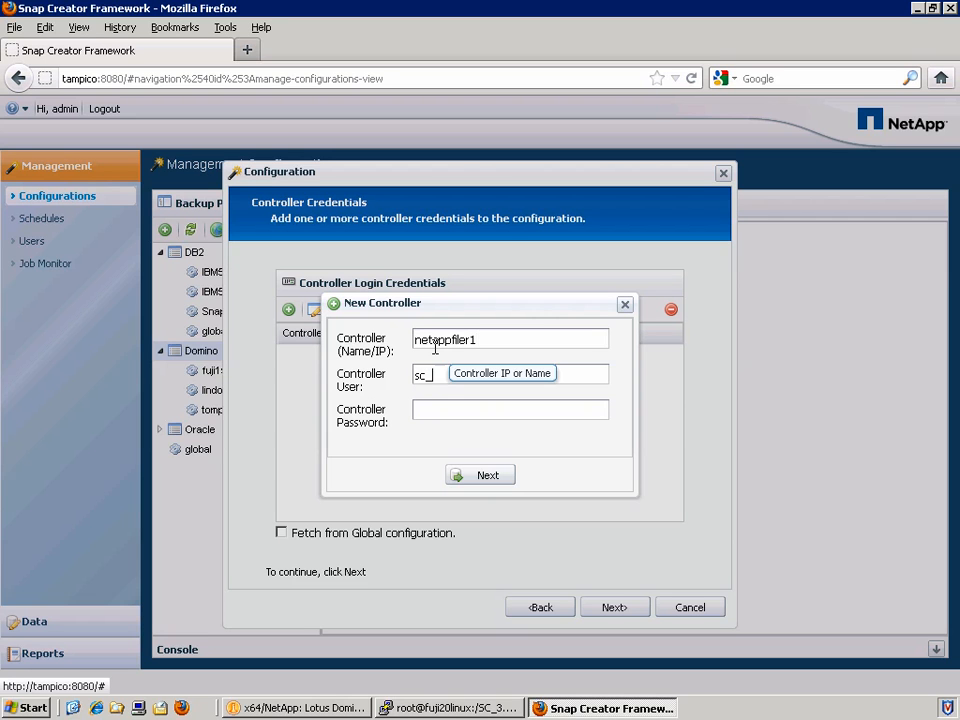
pyautogui.press('Tab')
pyautogui.write('••••••••')
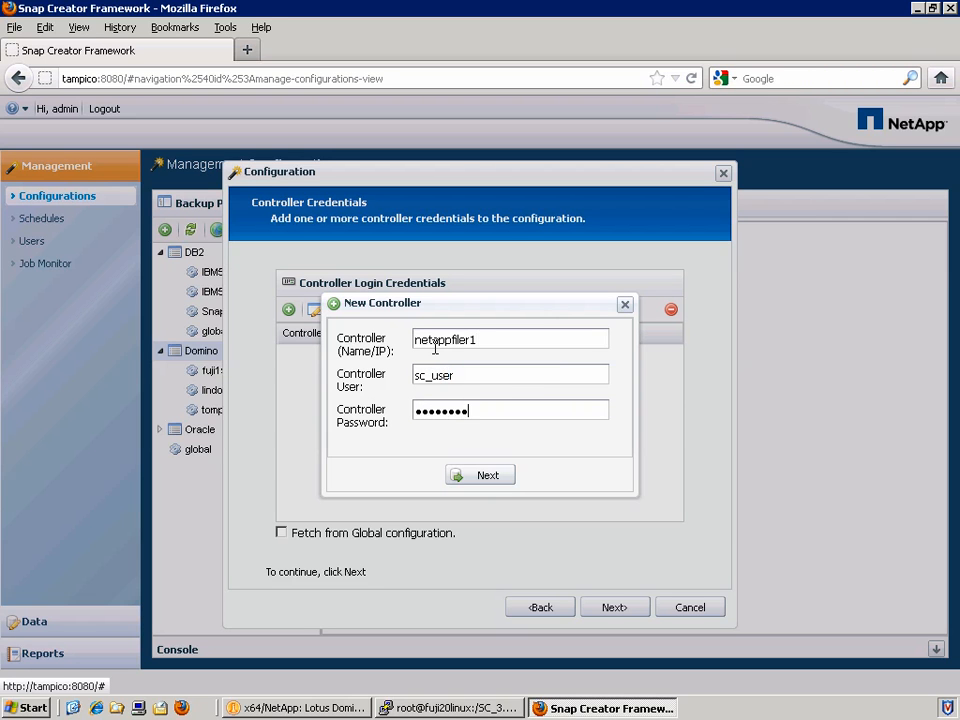
pyautogui.click(489, 476)
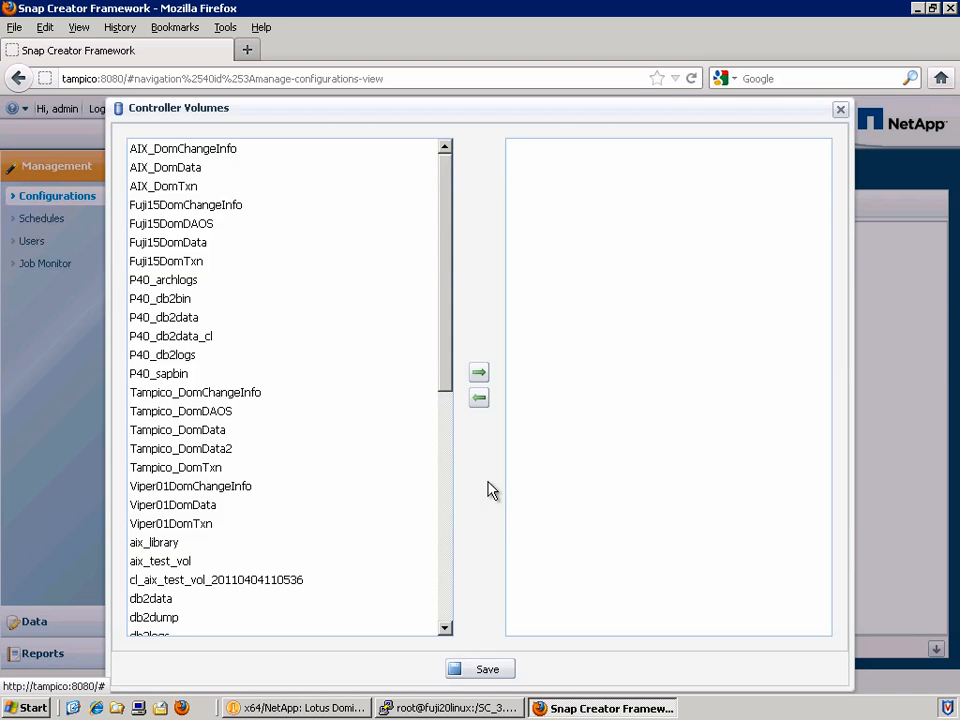
# Select and save volumes Tampico_DomDAOS, Tampico_DomData and Tampico_DomTxn for netappfiler1.
pyautogui.click(245, 413)
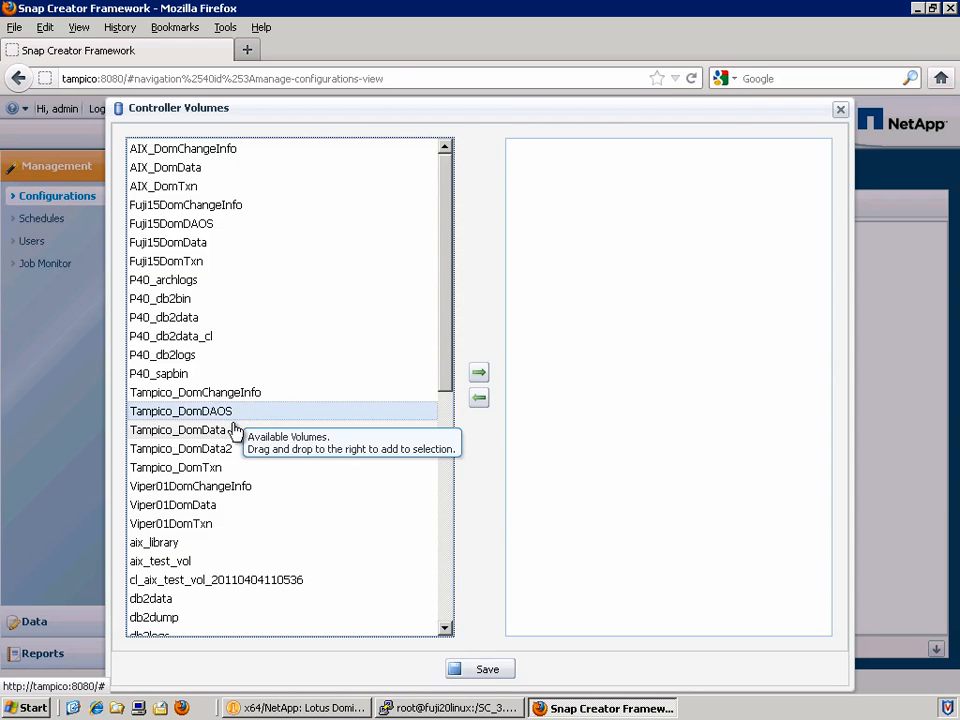
pyautogui.keyDown('ctrl'); pyautogui.click(236, 430); pyautogui.keyUp('ctrl')
pyautogui.keyDown('ctrl'); pyautogui.click(240, 449); pyautogui.keyUp('ctrl')
pyautogui.keyDown('ctrl'); pyautogui.click(249, 467); pyautogui.keyUp('ctrl')
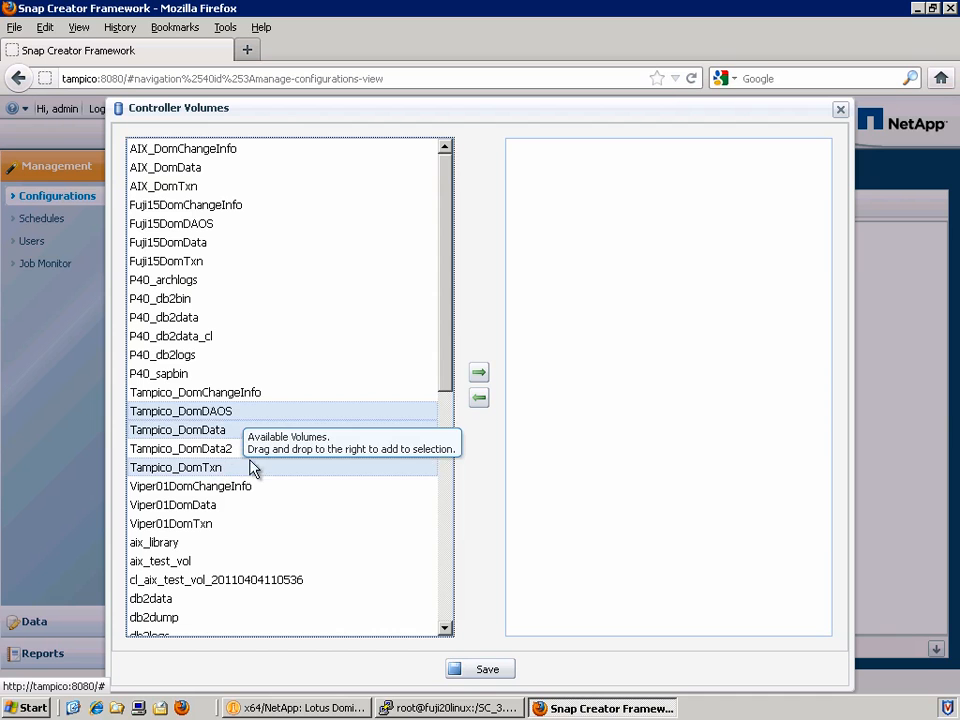
pyautogui.click(479, 373)
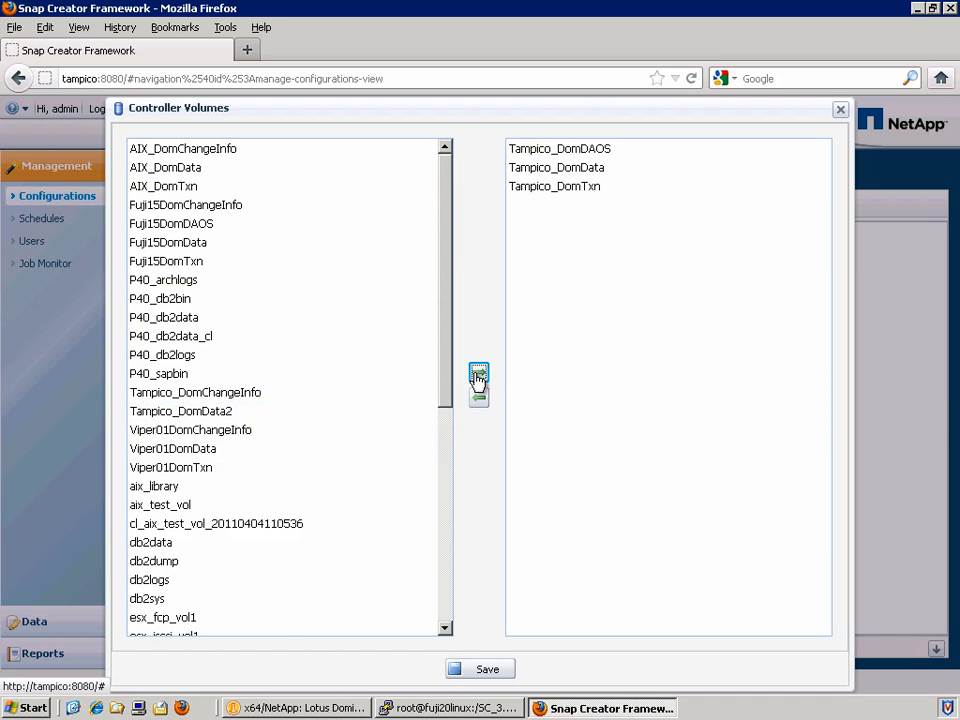
pyautogui.click(488, 678)
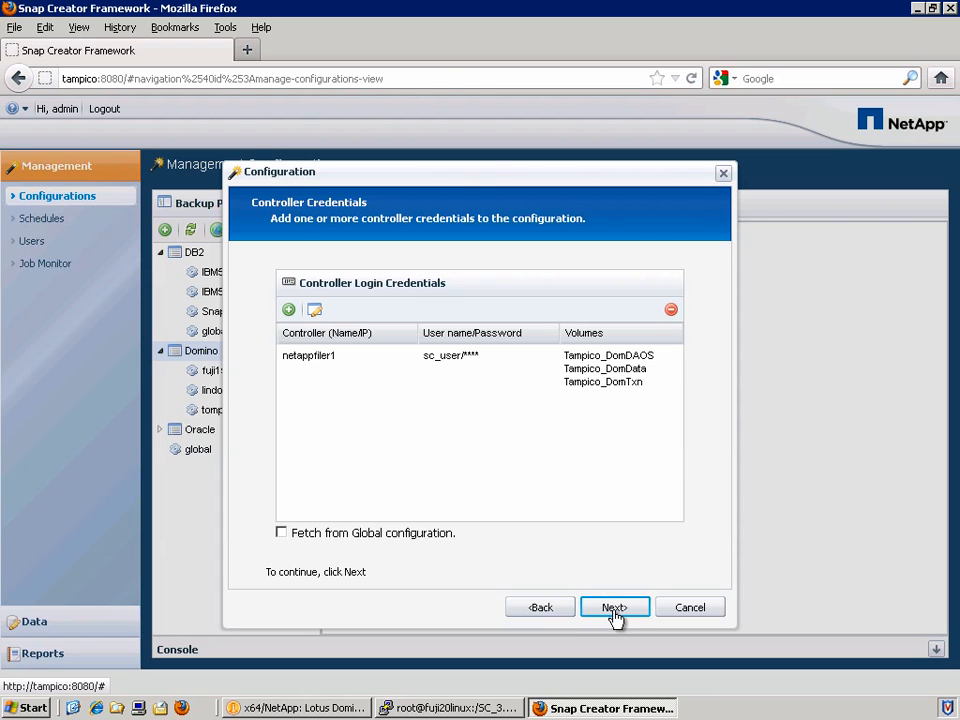
pyautogui.click(614, 608)
# Name the snapshot Tampico, use the daily policy with retention count and age 7, and ignore application errors.
pyautogui.write('Tampico')
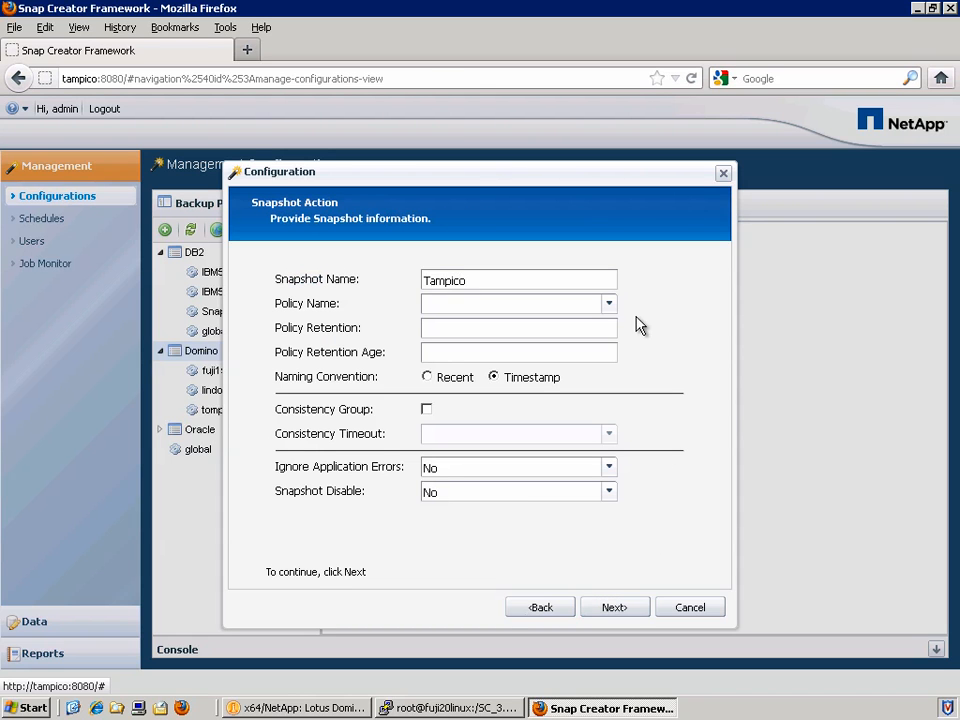
pyautogui.click(609, 306)
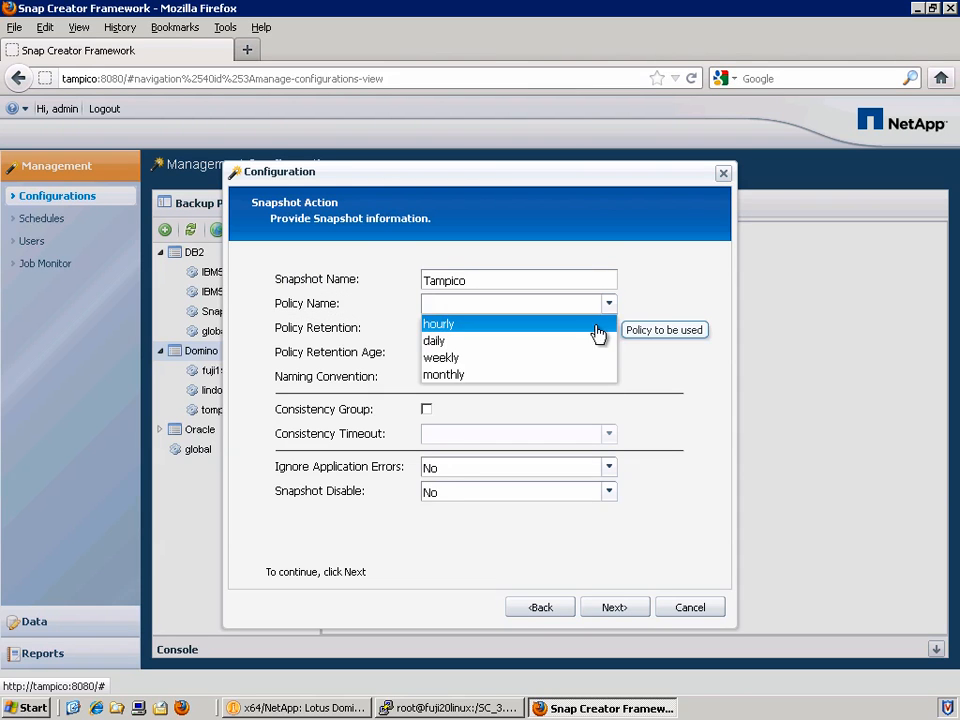
pyautogui.click(595, 350)
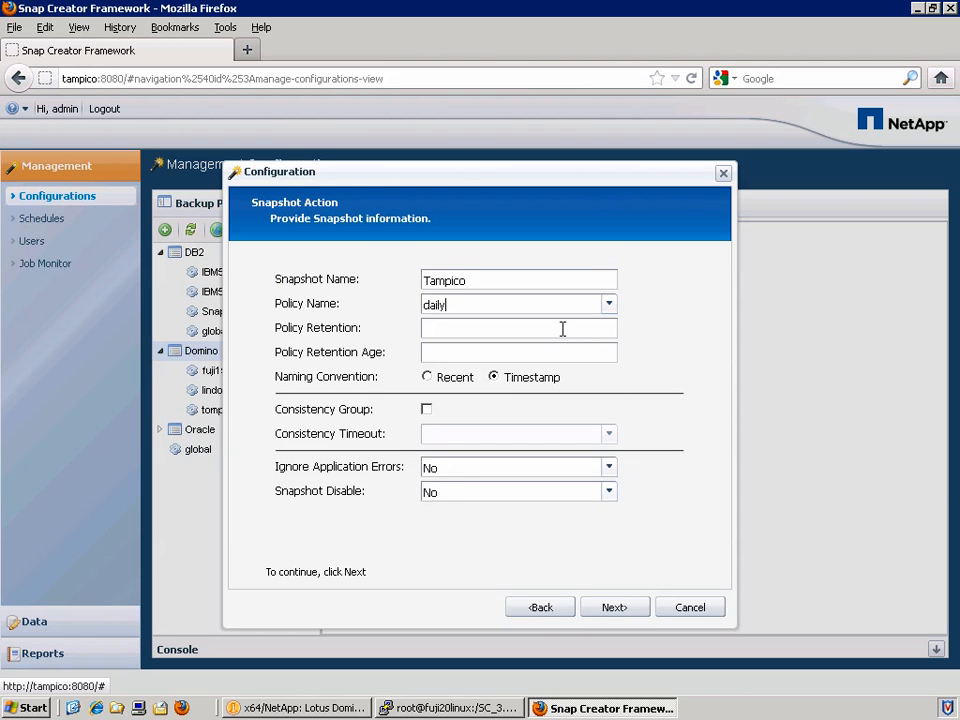
pyautogui.click(563, 329)
pyautogui.write('7')
pyautogui.click(553, 356)
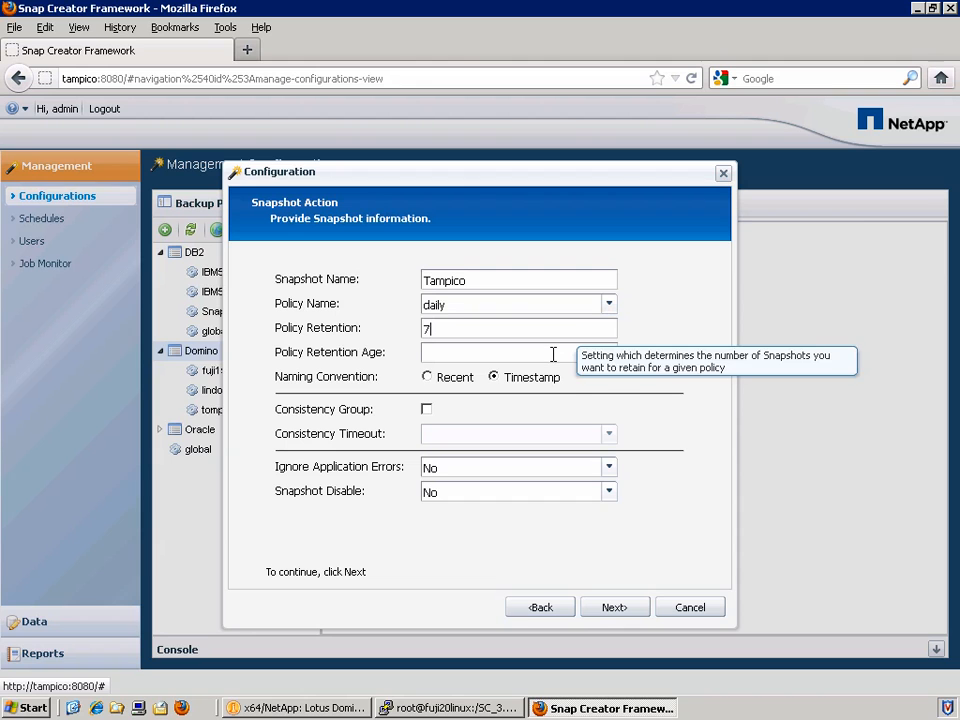
pyautogui.write('7')
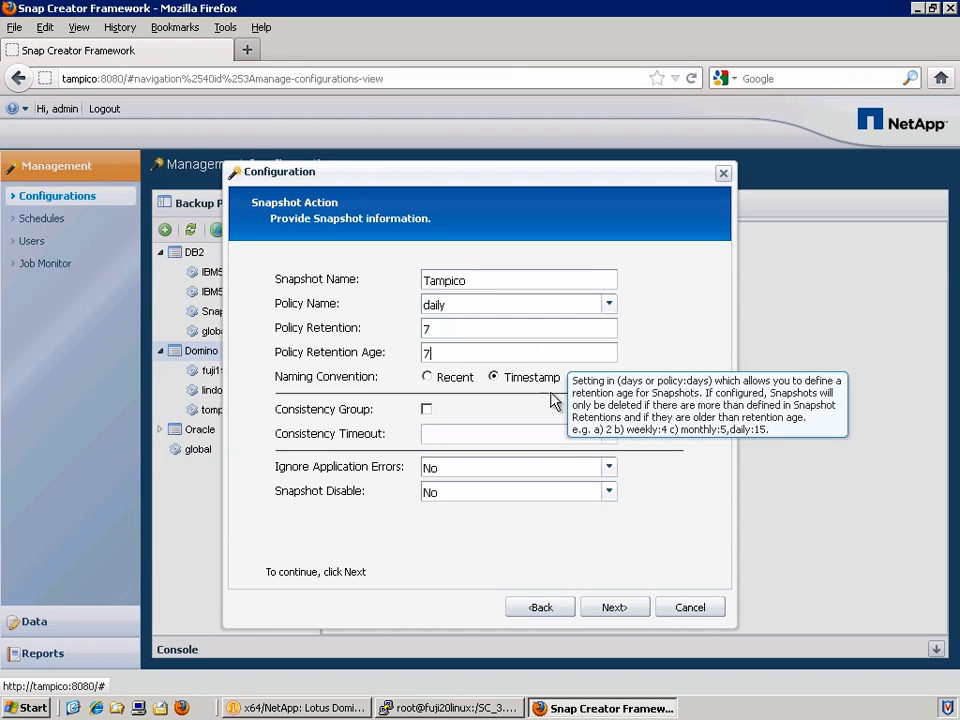
pyautogui.click(552, 480)
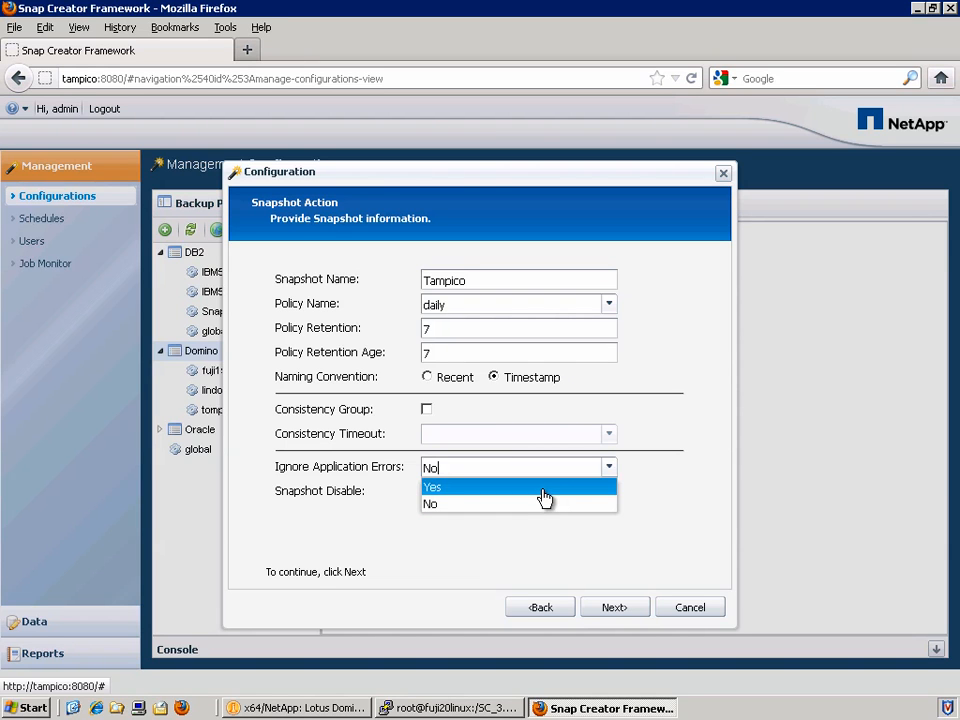
pyautogui.click(544, 490)
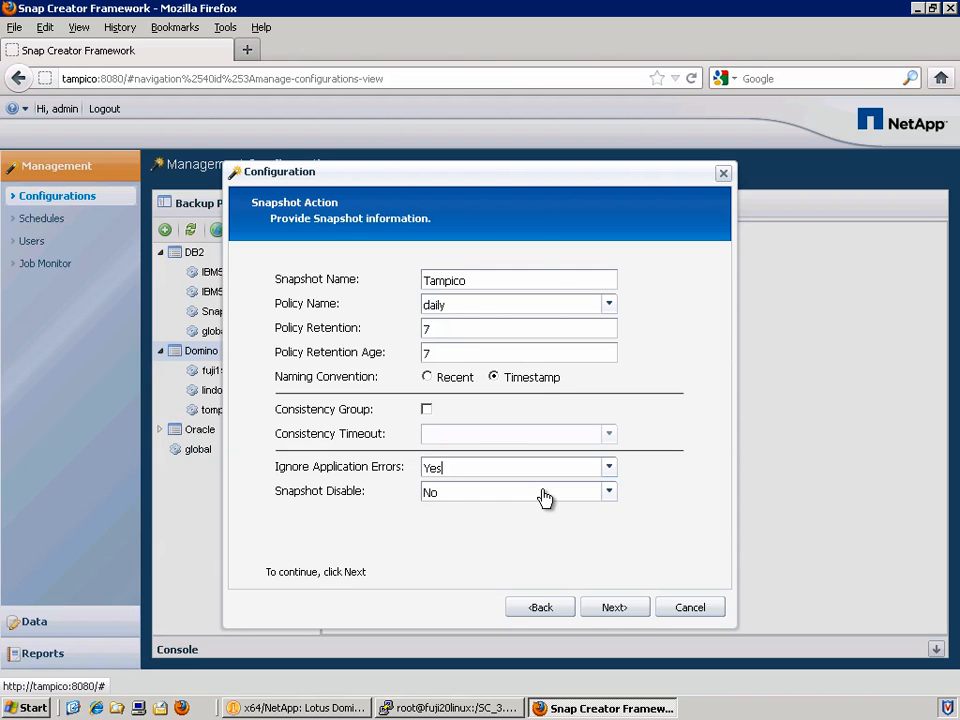
# Skip Data Protection and Operations Manager, finish the wizard, and load the new Tampico profile.
pyautogui.click(613, 608)
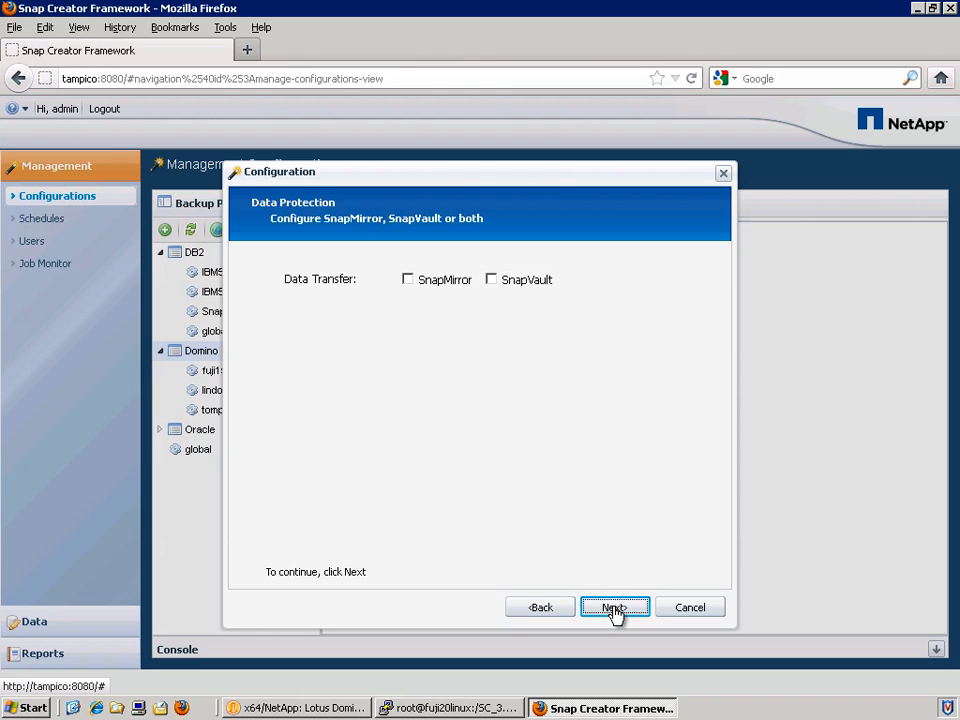
pyautogui.click(613, 608)
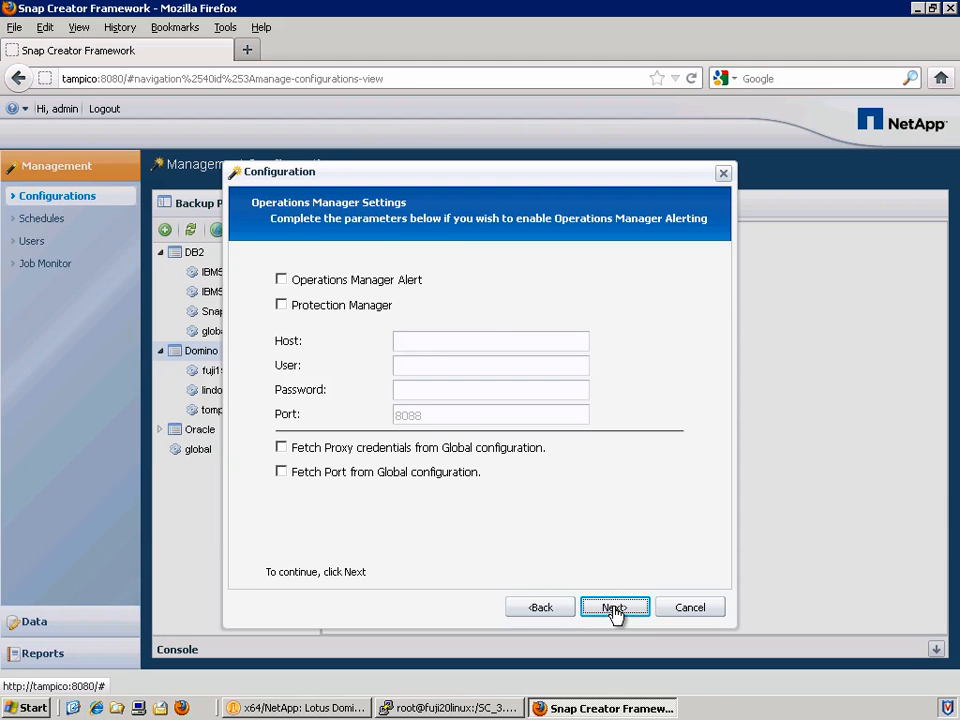
pyautogui.click(613, 608)
pyautogui.moveTo(649, 369); pyautogui.dragTo(649, 574)
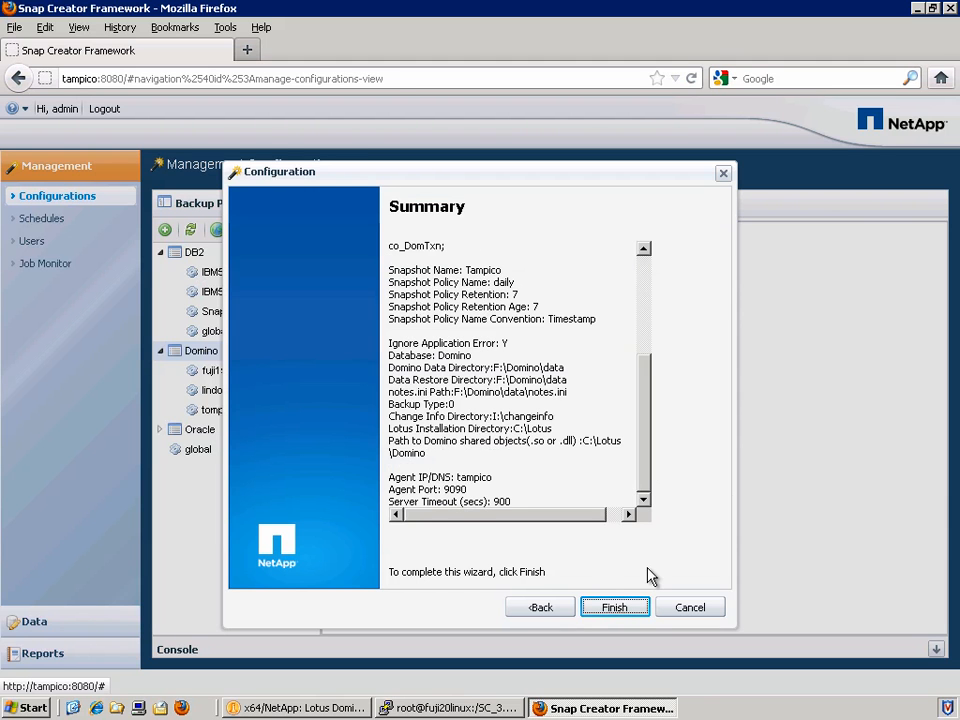
pyautogui.click(638, 617)
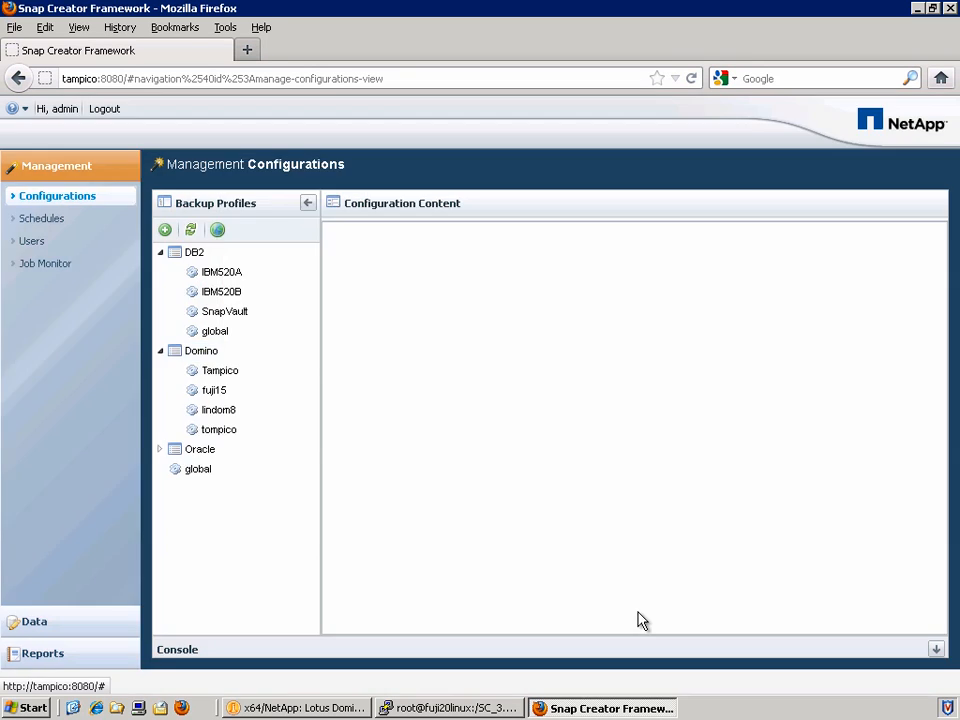
pyautogui.click(238, 376)
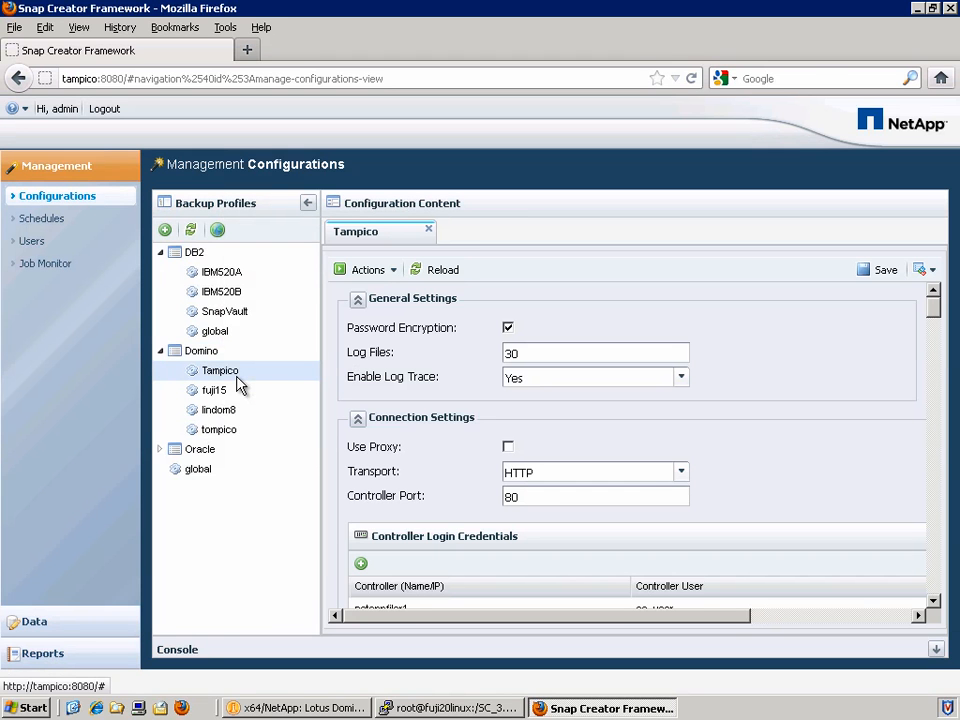
# Run a snapshot of the Tampico profile using the daily policy.
pyautogui.click(370, 270)
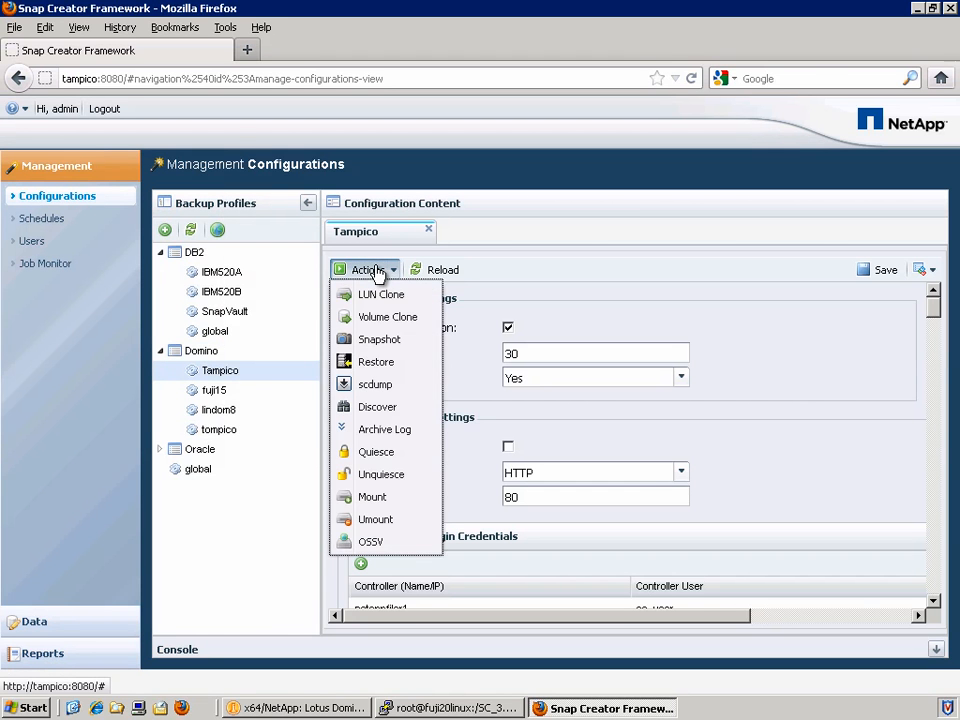
pyautogui.click(410, 339)
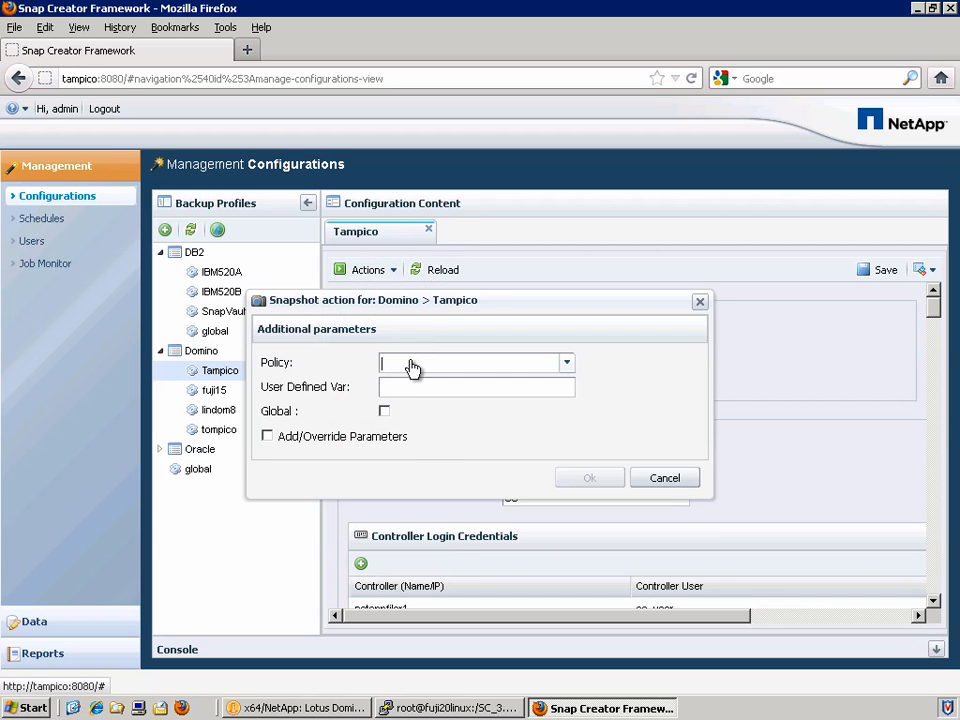
pyautogui.click(411, 364)
pyautogui.click(415, 400)
pyautogui.click(593, 482)
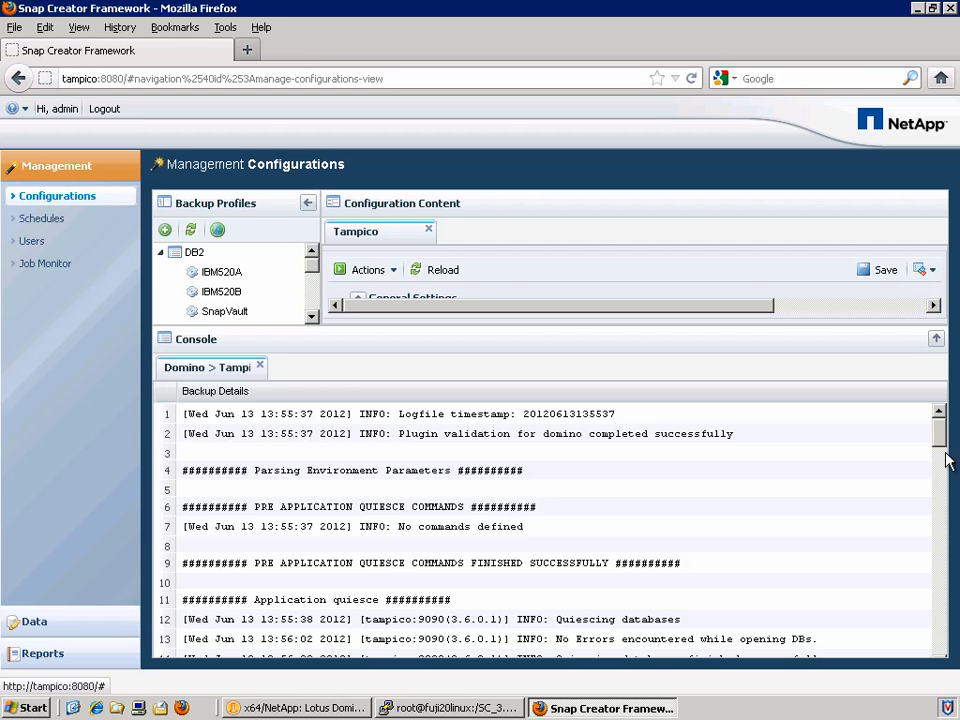
# Check the console log's quiesce and unquiesce lines down to the final finished successfully line.
pyautogui.scroll(-1, 940, 450)
pyautogui.scroll(-2, 940, 455)
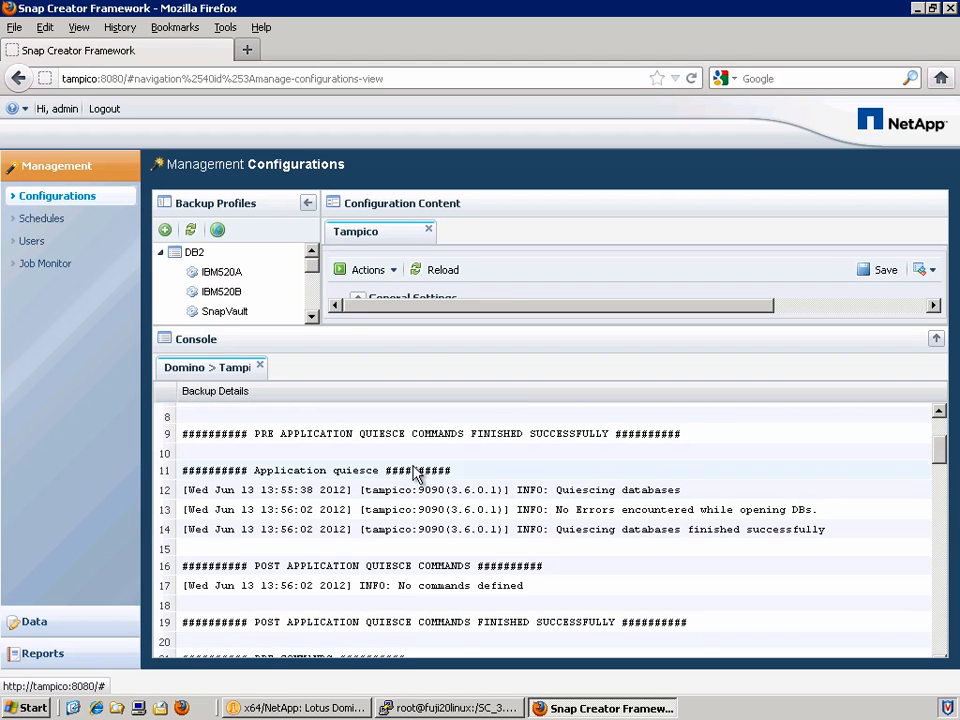
pyautogui.click(413, 470)
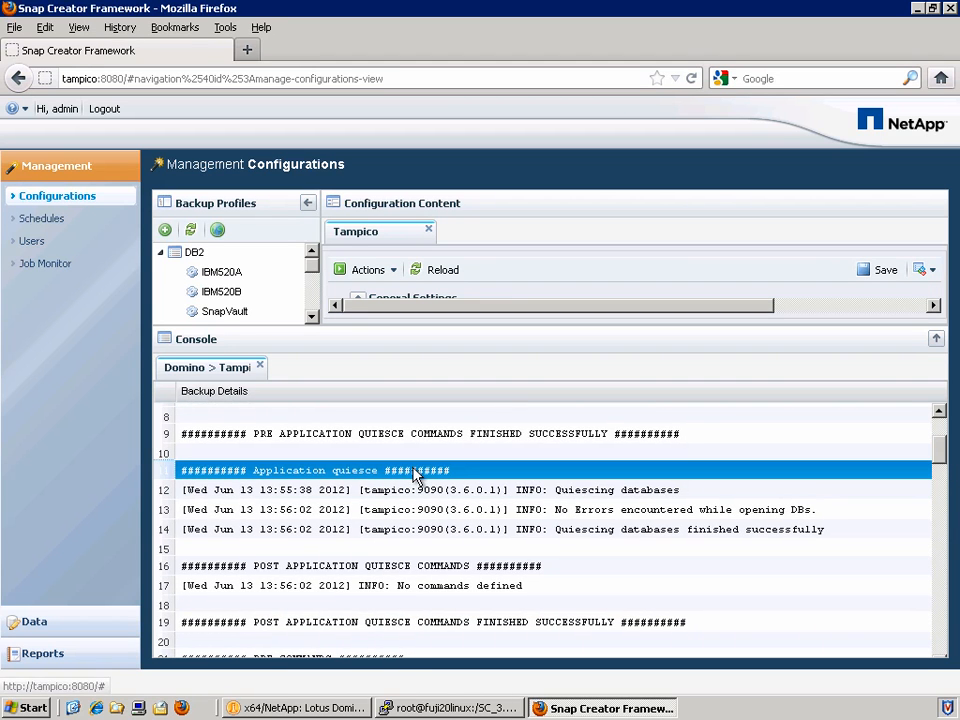
pyautogui.click(621, 516)
pyautogui.click(623, 534)
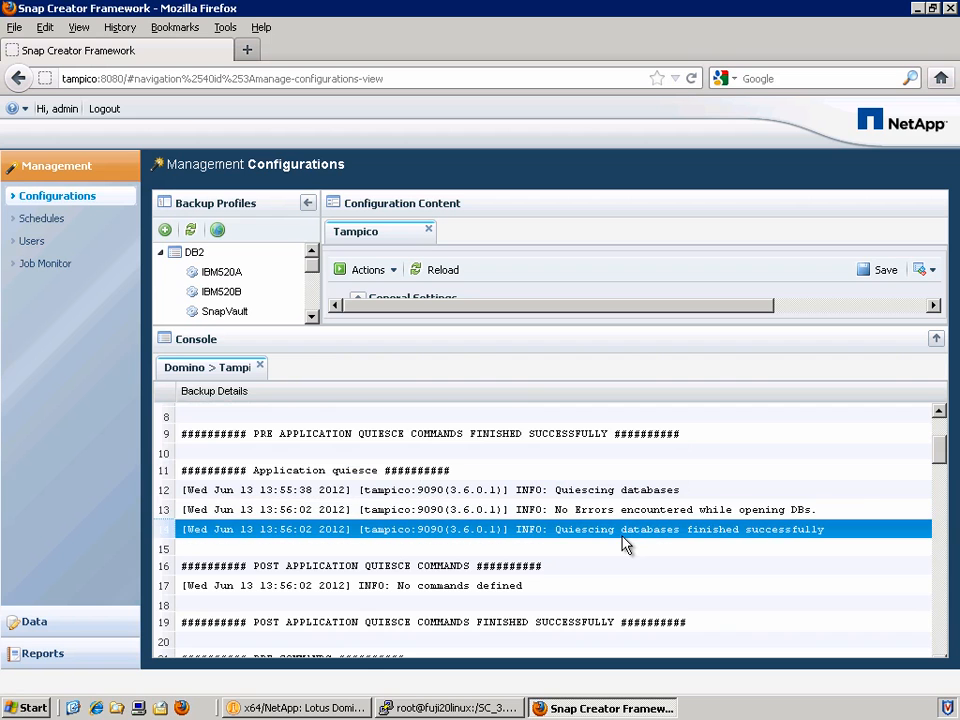
pyautogui.scroll(-3, 943, 456)
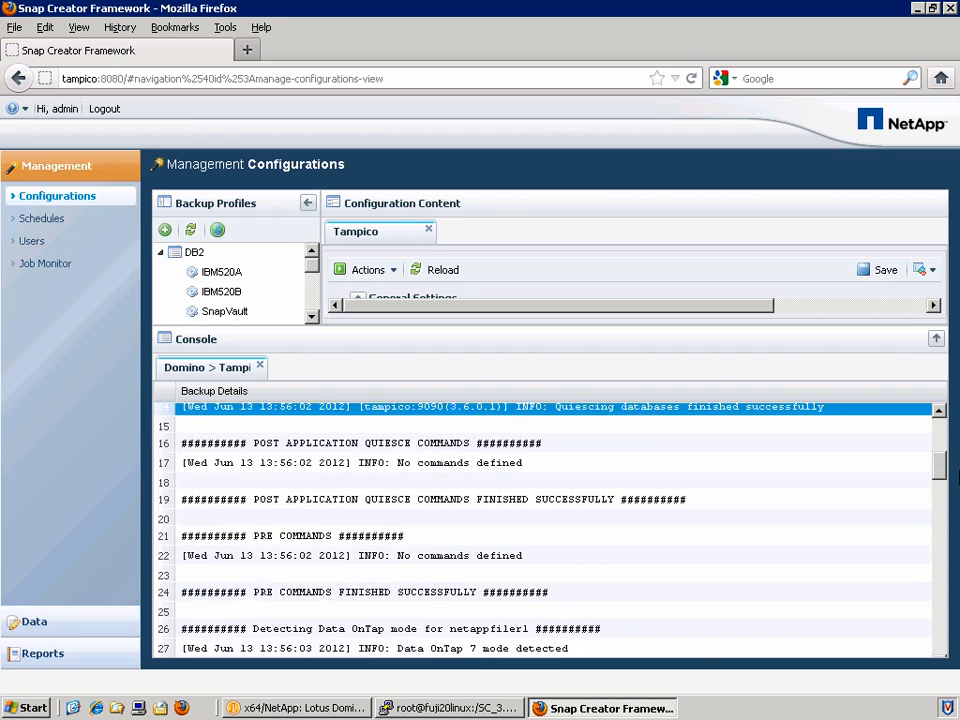
pyautogui.moveTo(958, 476); pyautogui.dragTo(958, 599)
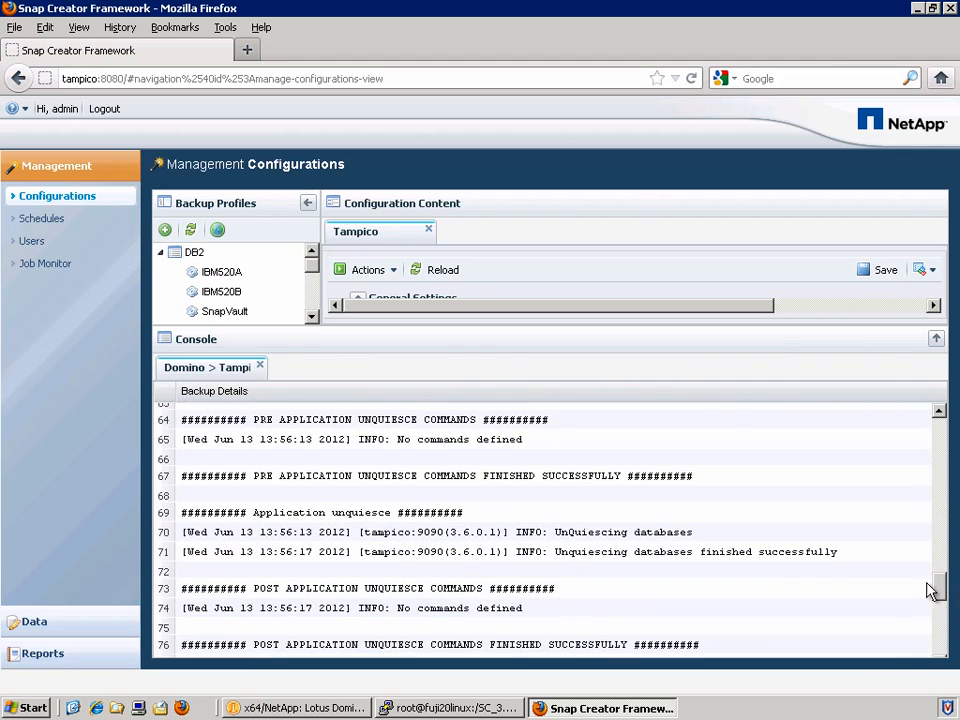
pyautogui.click(605, 537)
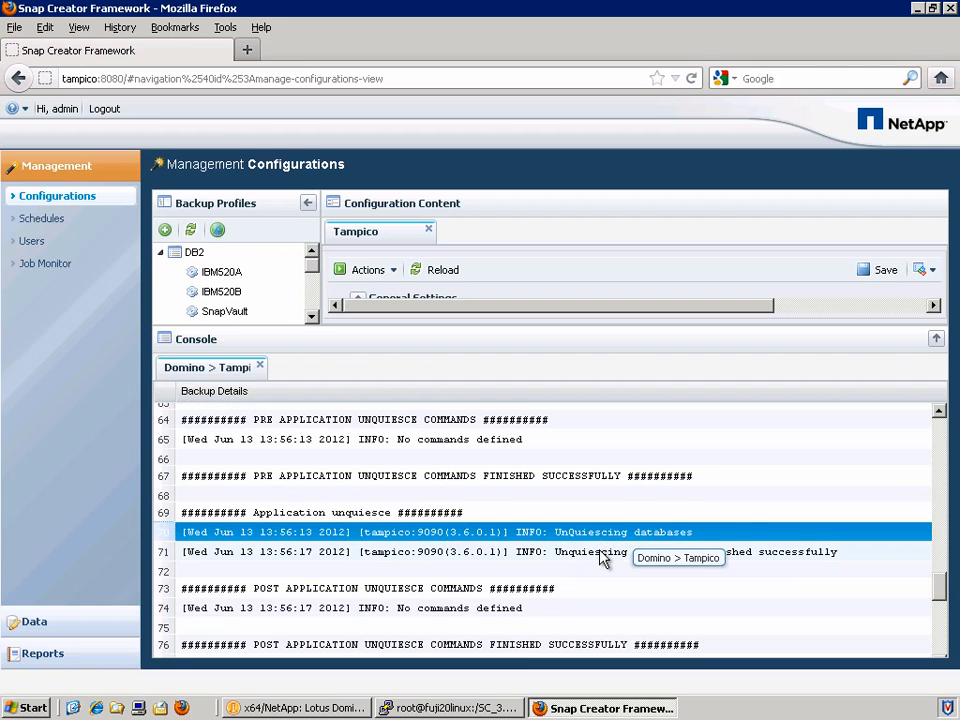
pyautogui.click(603, 553)
pyautogui.moveTo(939, 587); pyautogui.dragTo(951, 676)
pyautogui.click(620, 643)
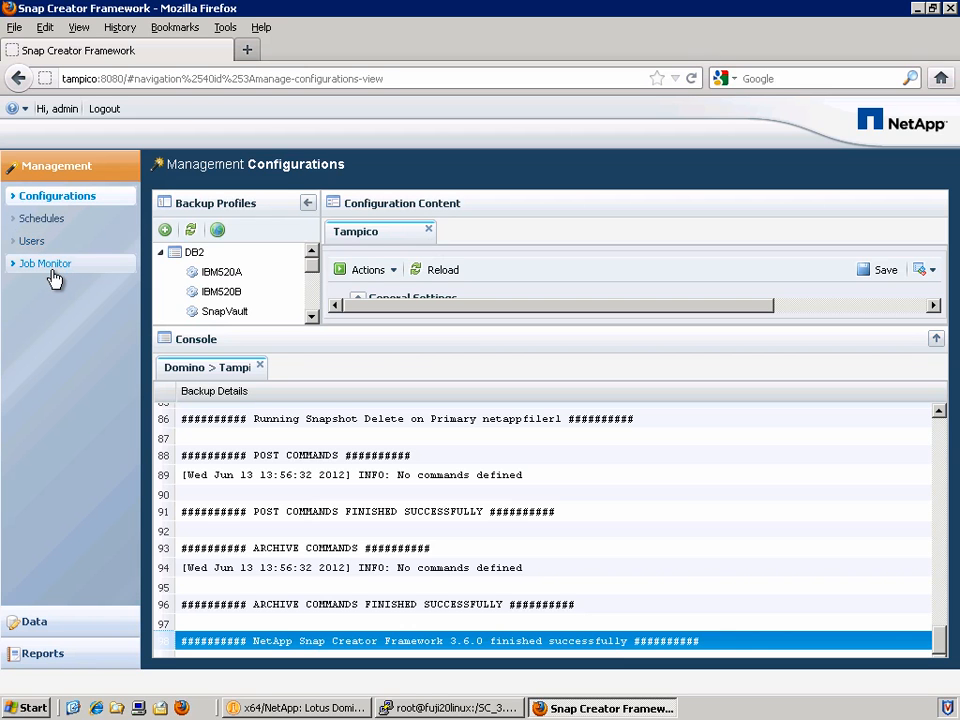
pyautogui.click(54, 279)
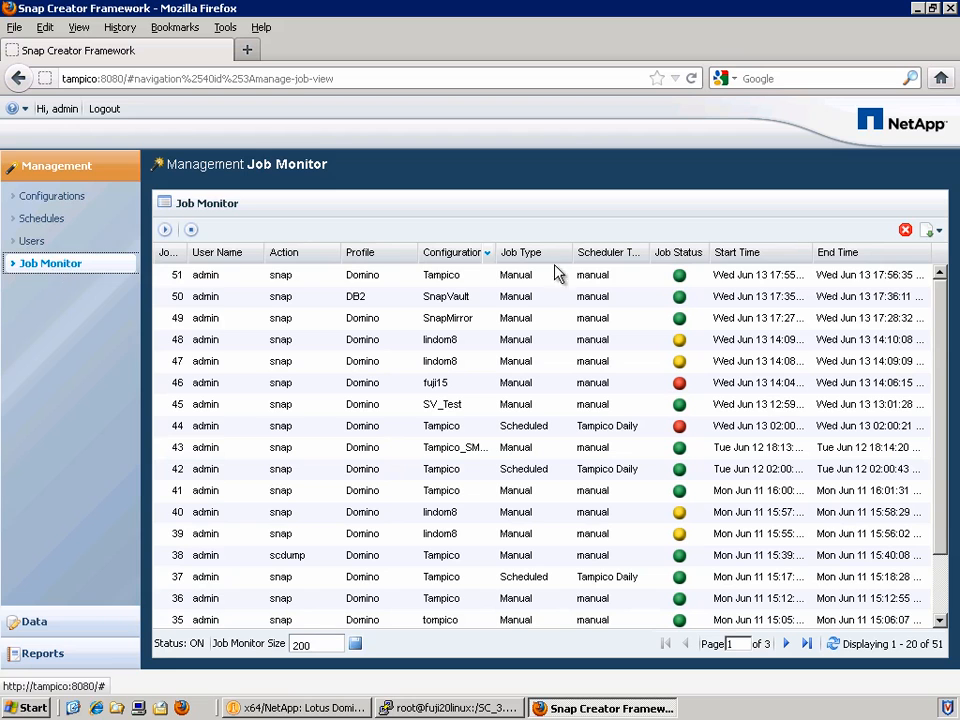
# Open job 51's debug log, Tampico.debug.20120613135537.log.txt, in Notepad.
pyautogui.click(579, 275)
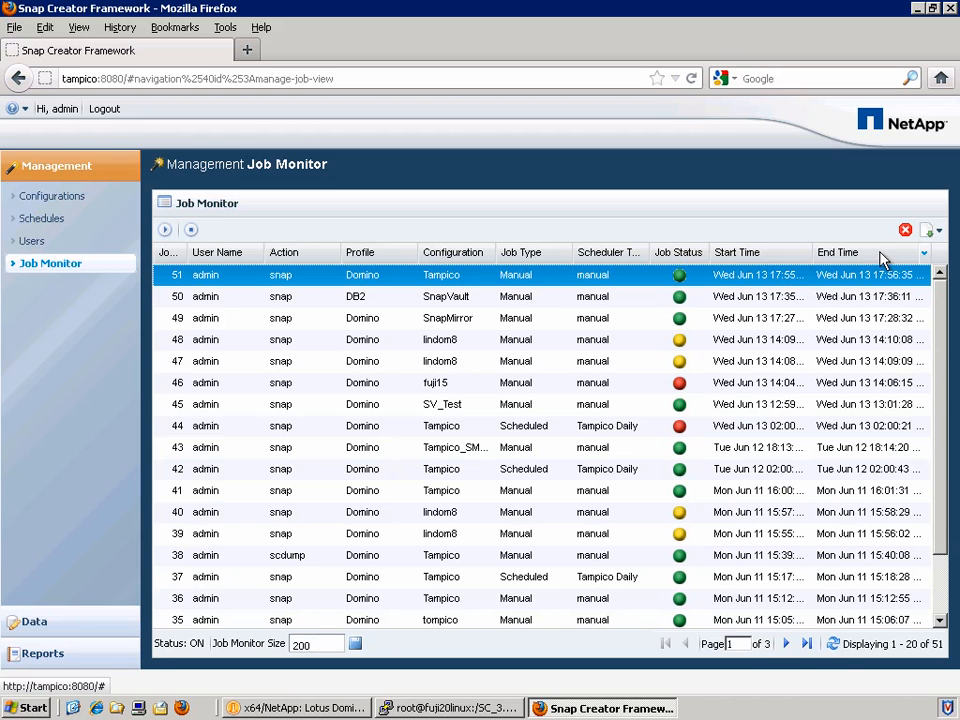
pyautogui.click(931, 231)
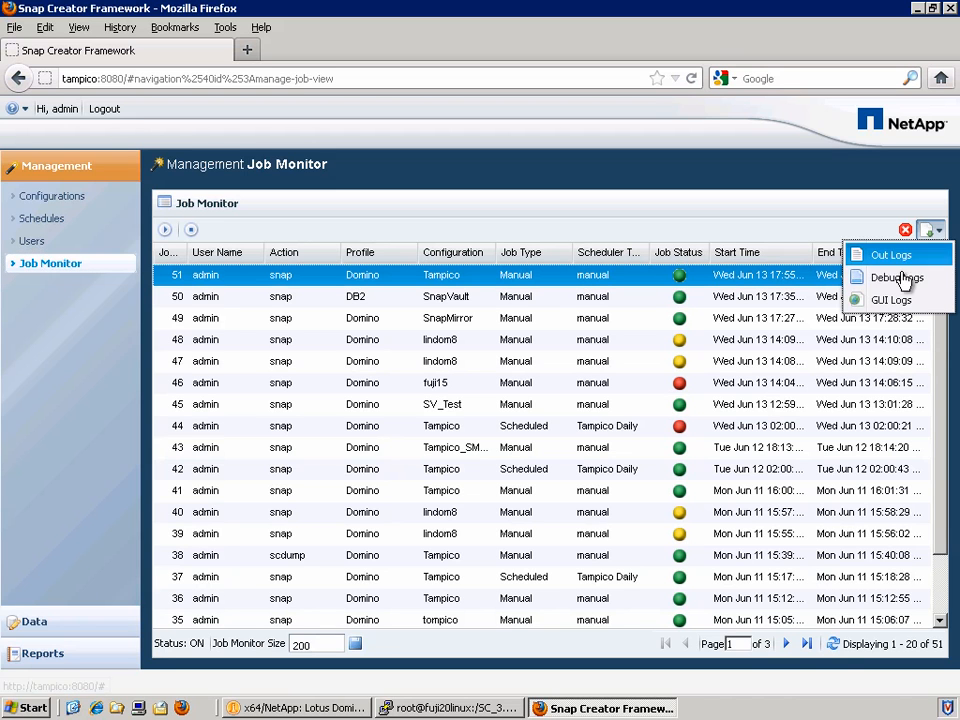
pyautogui.click(900, 281)
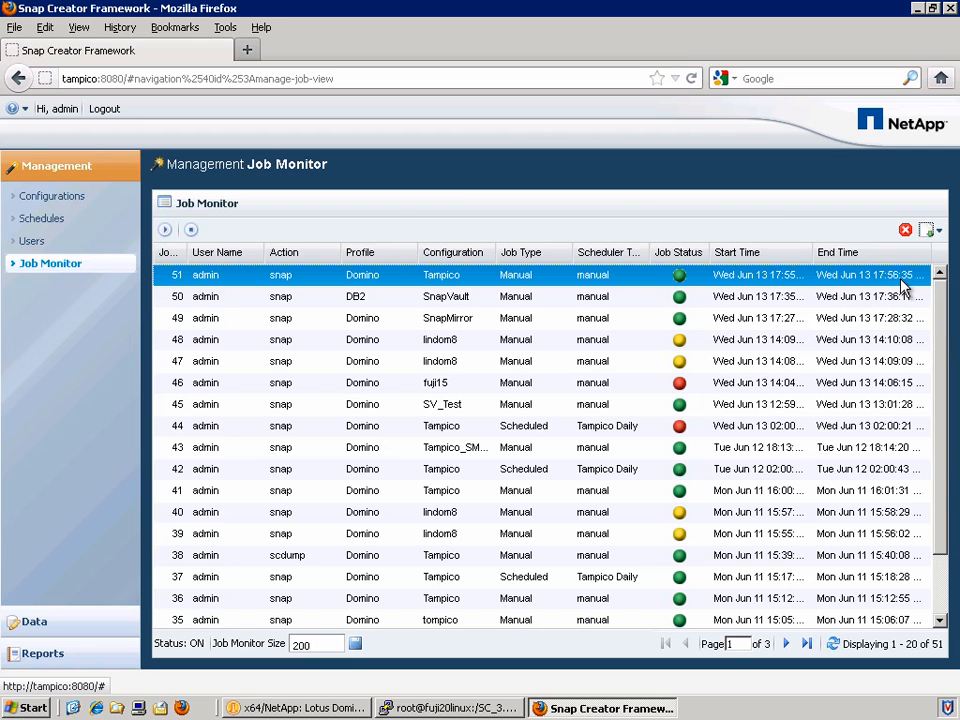
pyautogui.click(662, 464)
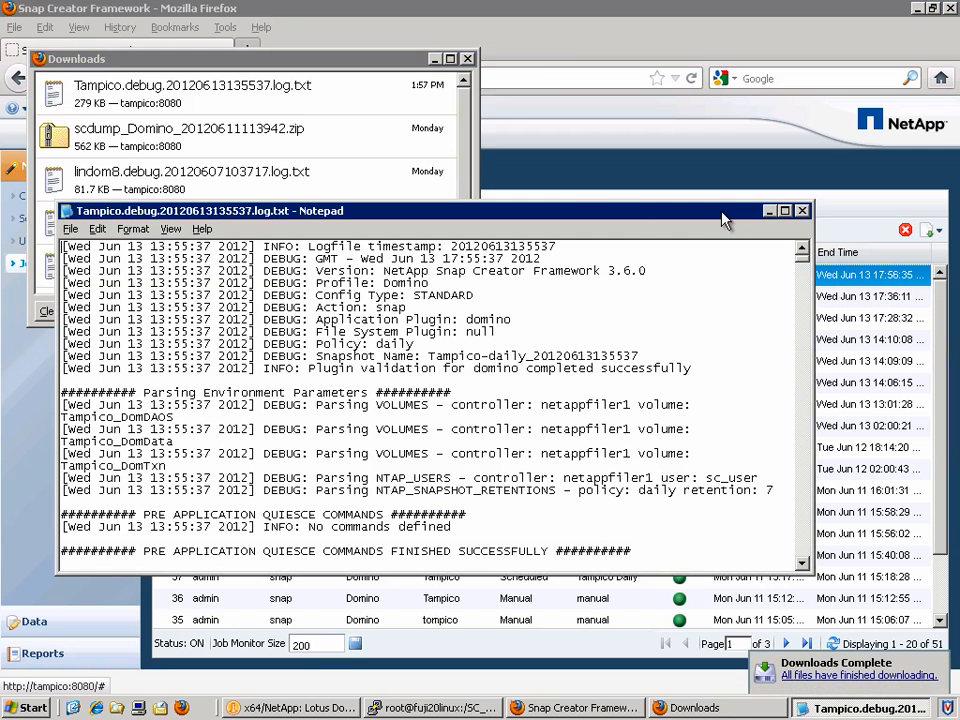
# Maximize the log and page through the database list to the DomData snapshot and admin4.nsf change-info lines.
pyautogui.click(786, 211)
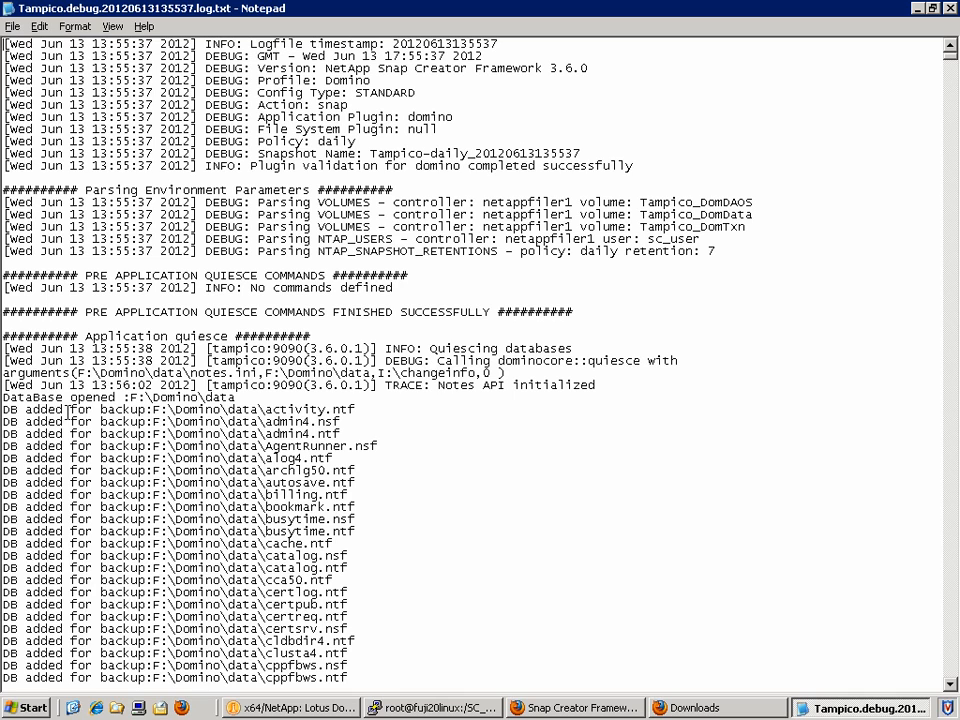
pyautogui.click(331, 397)
pyautogui.press('pagedown')
pyautogui.press('pagedown')
pyautogui.press('pagedown')
pyautogui.press('pagedown')
pyautogui.press('pagedown')
pyautogui.press('pagedown')
pyautogui.press('pagedown')
pyautogui.press('pagedown')
pyautogui.press('pagedown')
pyautogui.press('pagedown')
pyautogui.press('pagedown')
pyautogui.press('pagedown')
pyautogui.press('pagedown')
pyautogui.press('pagedown')
pyautogui.press('pagedown')
pyautogui.press('pagedown')
pyautogui.press('pagedown')
pyautogui.press('pagedown')
pyautogui.press('pagedown')
pyautogui.press('pagedown')
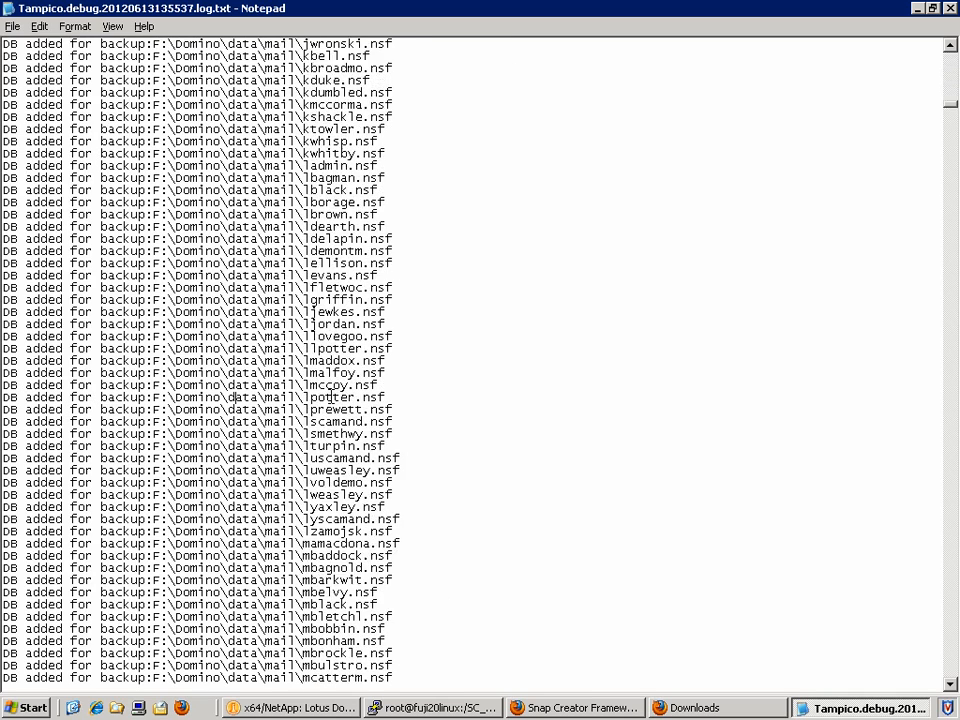
pyautogui.press('pagedown')
pyautogui.press('pagedown')
pyautogui.press('pagedown')
pyautogui.press('pagedown')
pyautogui.press('pagedown')
pyautogui.press('pagedown')
pyautogui.press('pagedown')
pyautogui.press('pagedown')
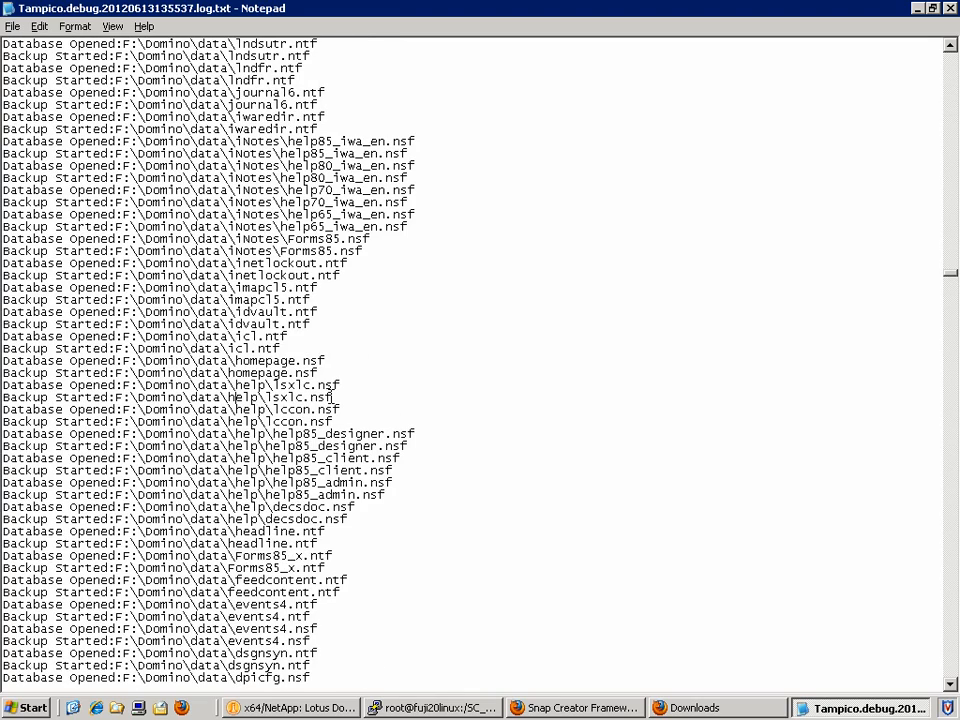
pyautogui.press('pagedown')
pyautogui.press('pagedown')
pyautogui.press('pagedown')
pyautogui.press('pagedown')
pyautogui.press('pagedown')
pyautogui.press('pagedown')
pyautogui.press('pagedown')
pyautogui.press('pagedown')
pyautogui.press('pagedown')
pyautogui.press('pagedown')
pyautogui.press('pagedown')
pyautogui.press('pagedown')
pyautogui.press('pagedown')
pyautogui.press('pagedown')
pyautogui.press('pagedown')
pyautogui.press('pagedown')
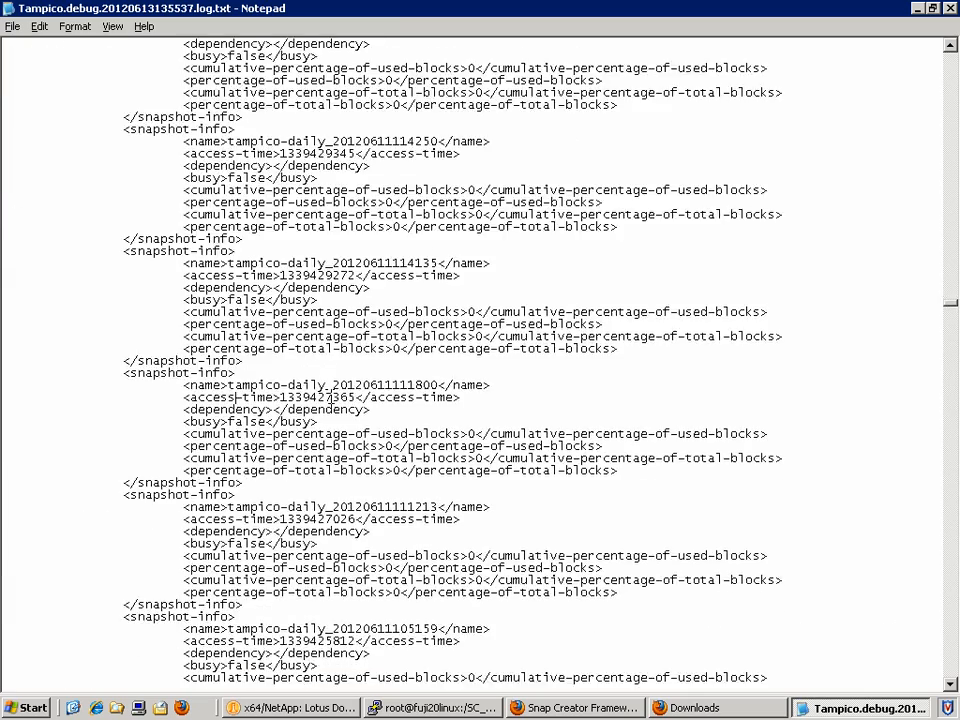
pyautogui.press('pagedown')
pyautogui.press('pagedown')
pyautogui.press('pagedown')
pyautogui.press('pagedown')
pyautogui.press('pagedown')
pyautogui.press('pagedown')
pyautogui.press('pagedown')
pyautogui.press('pagedown')
pyautogui.press('pagedown')
pyautogui.press('pagedown')
pyautogui.press('pagedown')
pyautogui.press('pagedown')
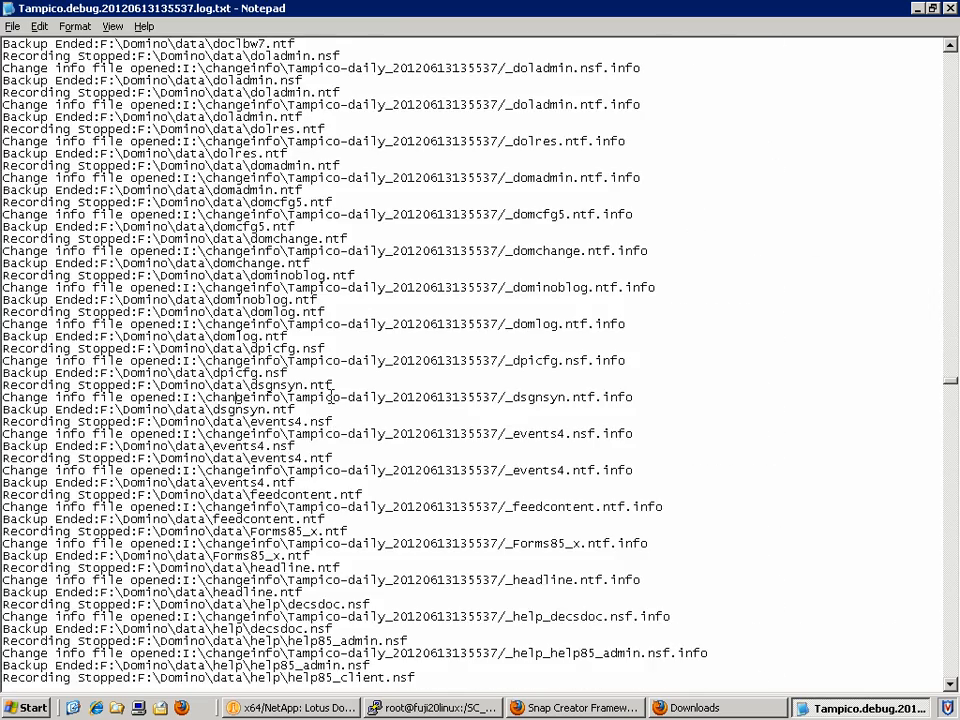
pyautogui.press('pageup')
pyautogui.press('pageup')
pyautogui.press('pageup')
pyautogui.press('pageup')
pyautogui.press('pageup')
pyautogui.press('pageup')
pyautogui.press('pageup')
pyautogui.press('pageup')
pyautogui.press('pagedown')
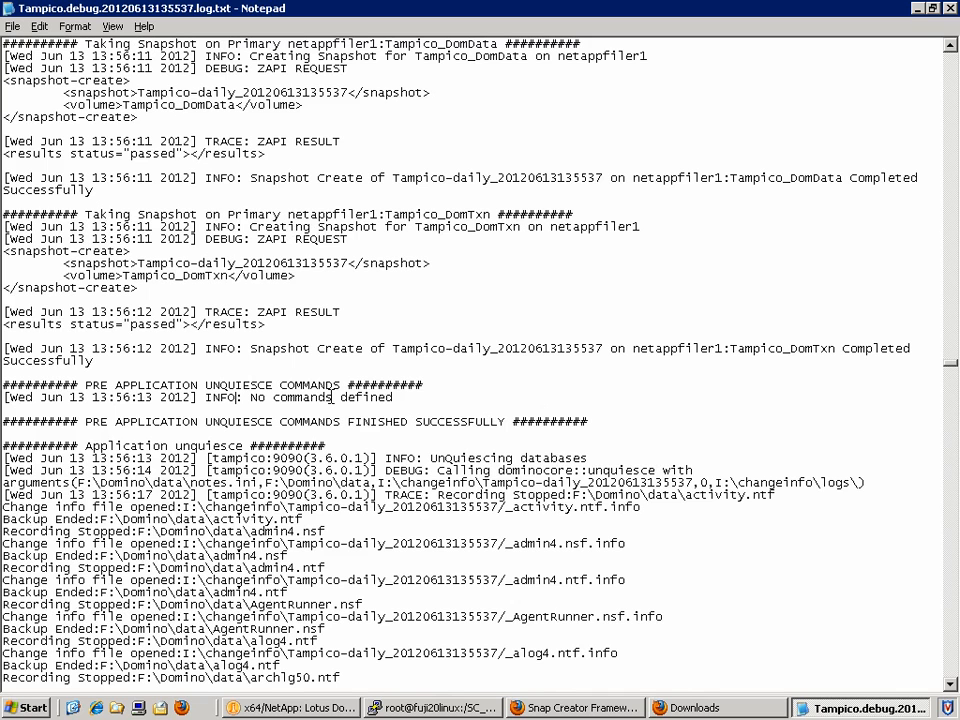
pyautogui.moveTo(3, 531); pyautogui.dragTo(629, 553)
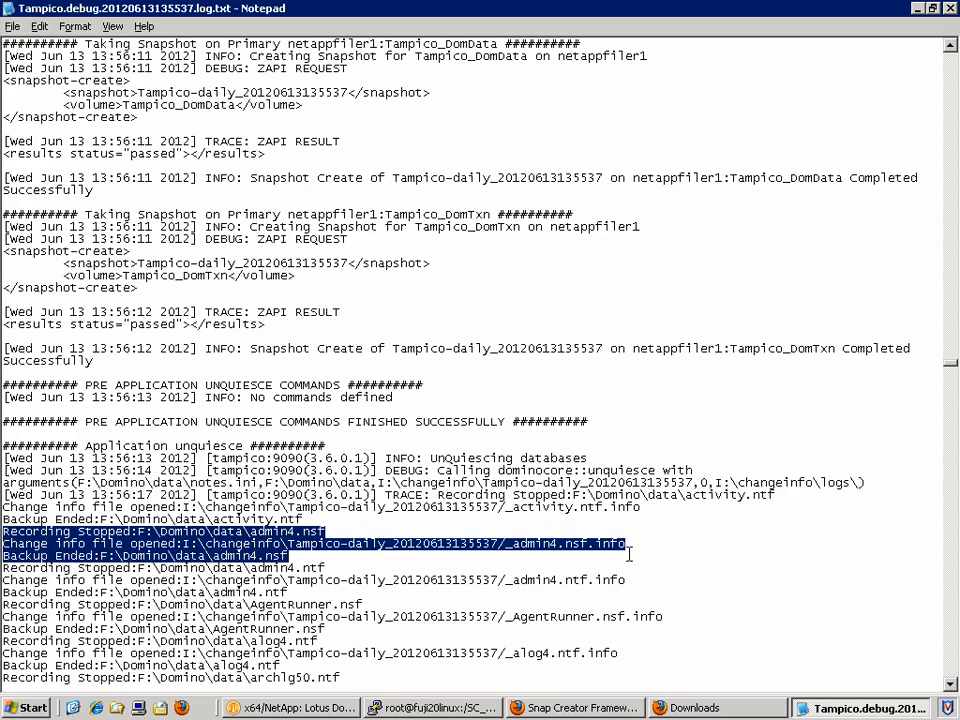
pyautogui.click(313, 554)
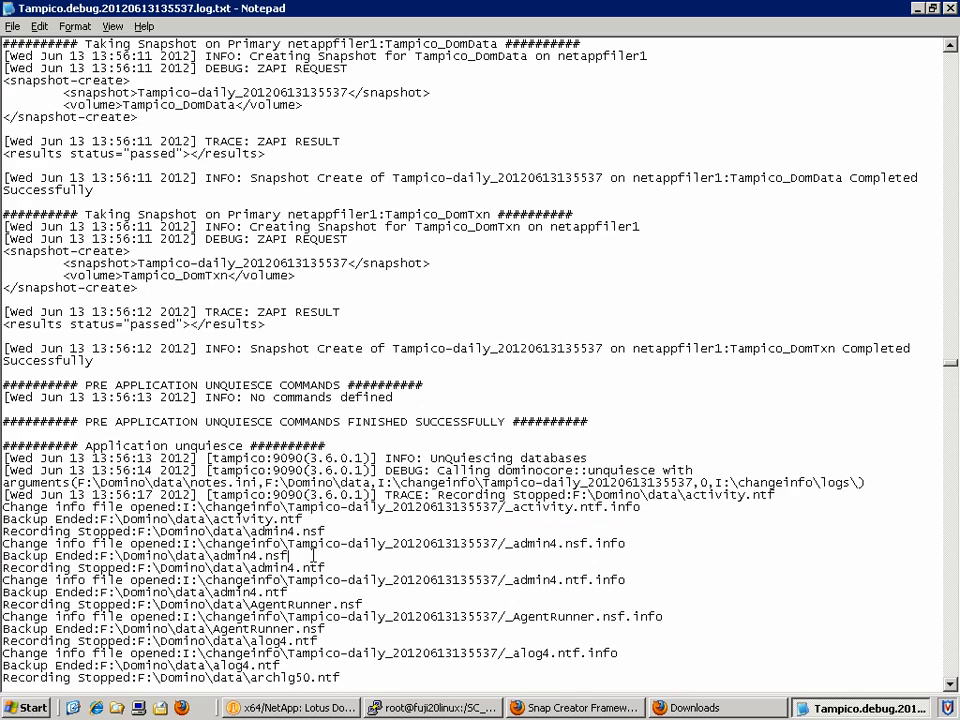
# Read on through the Closing DB list to the transaction log archiving and finished successfully lines.
pyautogui.scroll(-20, 313, 554)
pyautogui.scroll(-20, 313, 554)
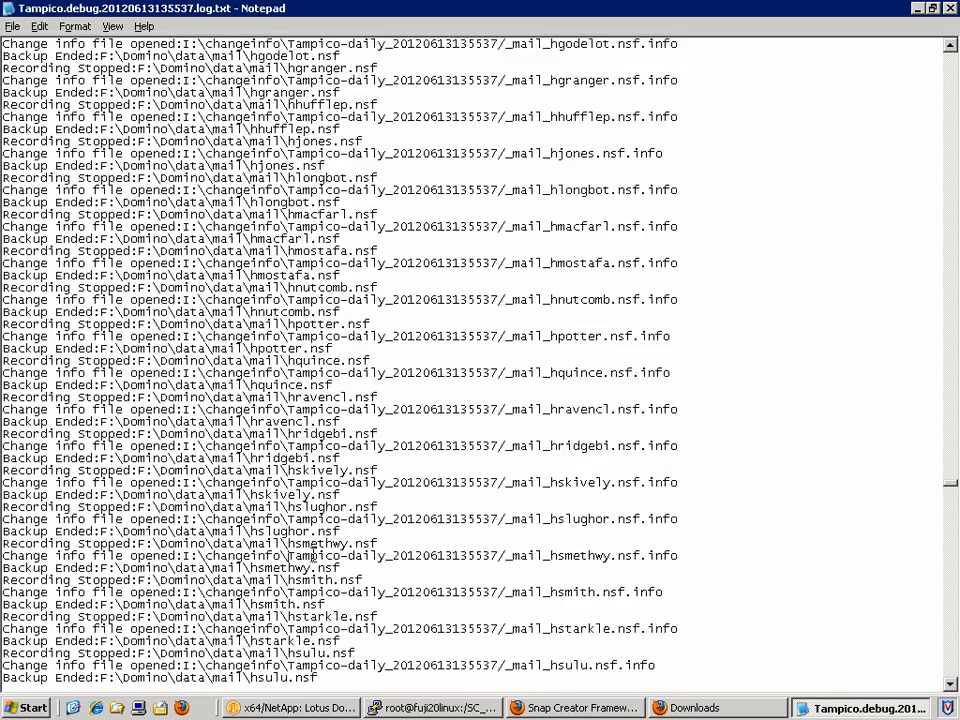
pyautogui.scroll(-20, 313, 555)
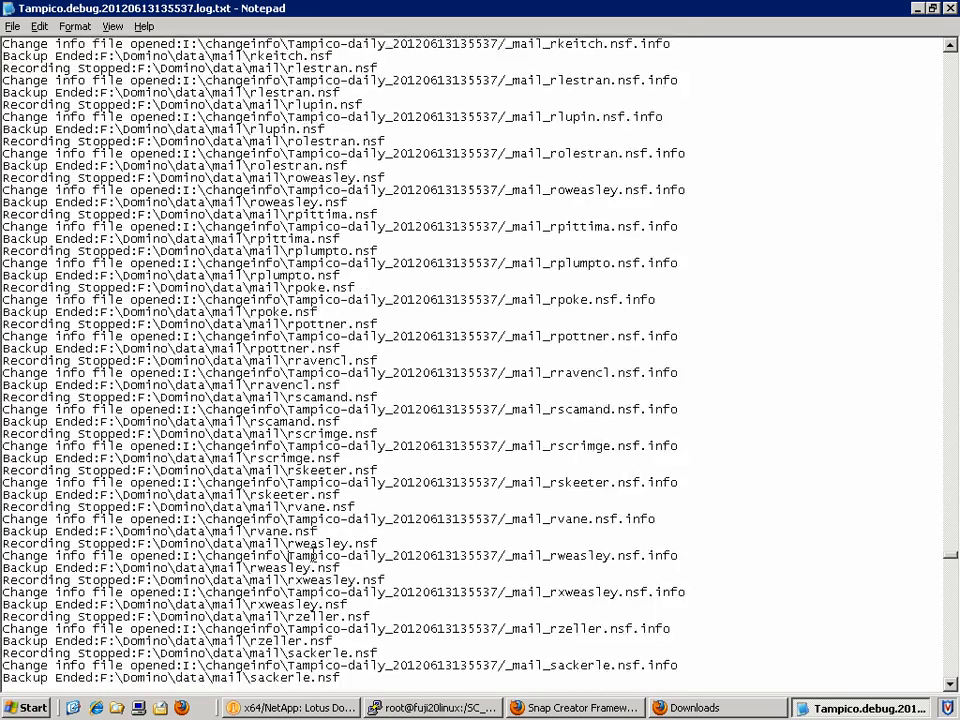
pyautogui.scroll(-20, 313, 554)
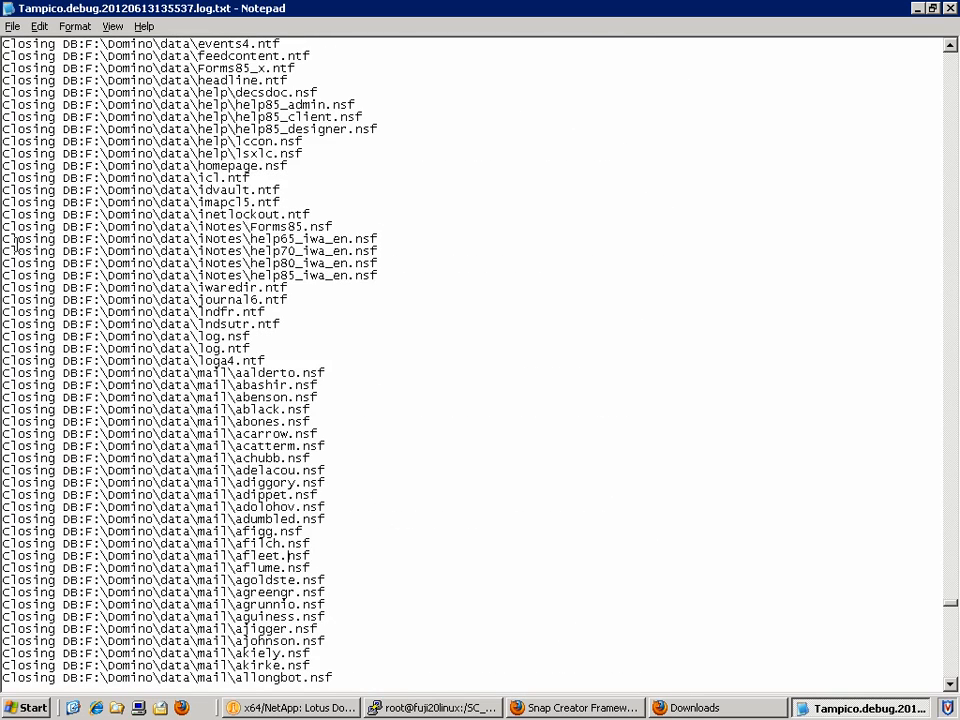
pyautogui.moveTo(8, 251); pyautogui.dragTo(373, 263)
pyautogui.click(373, 263)
pyautogui.press('pagedown')
pyautogui.press('pagedown')
pyautogui.press('pagedown')
pyautogui.press('pagedown')
pyautogui.press('pagedown')
pyautogui.press('pagedown')
pyautogui.press('pagedown')
pyautogui.press('pagedown')
pyautogui.press('pagedown')
pyautogui.press('pagedown')
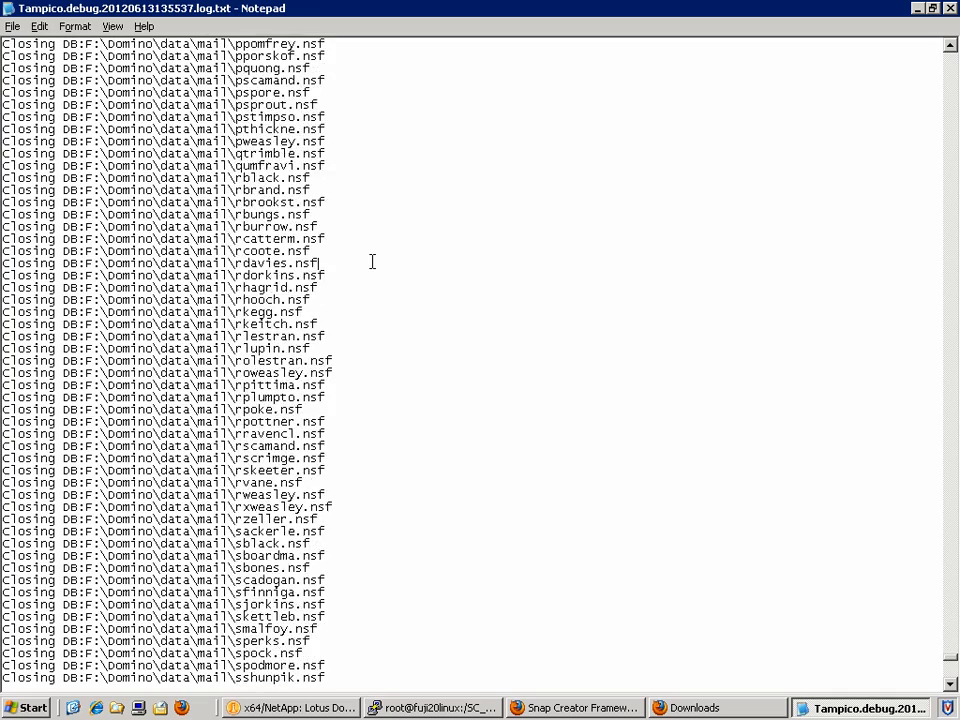
pyautogui.press('pagedown')
pyautogui.press('pageup')
pyautogui.press('pagedown')
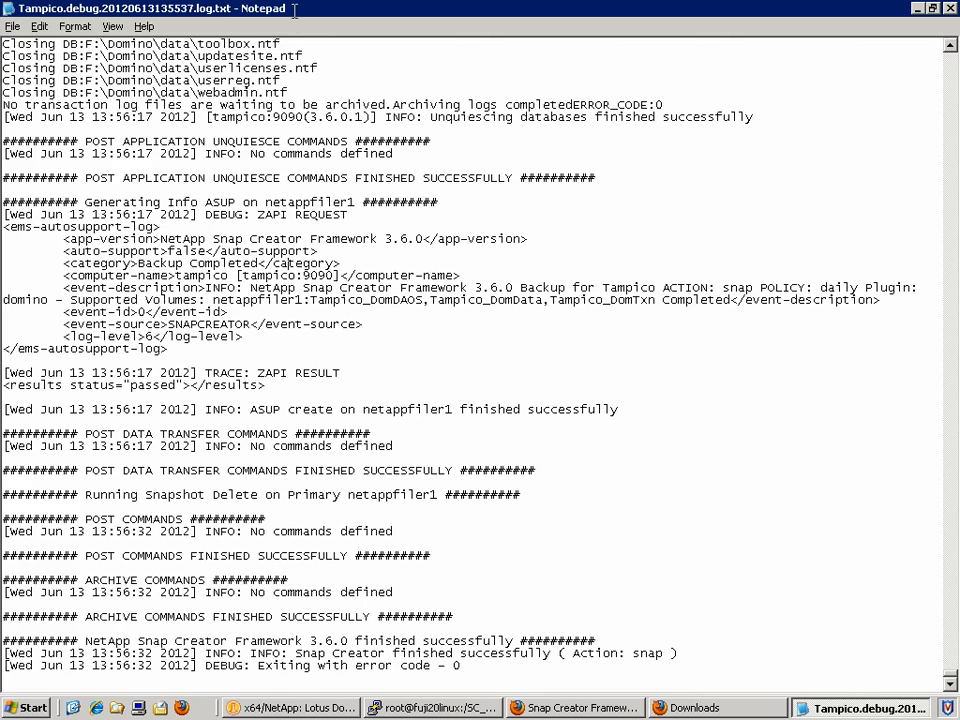
pyautogui.moveTo(4, 104); pyautogui.dragTo(573, 105)
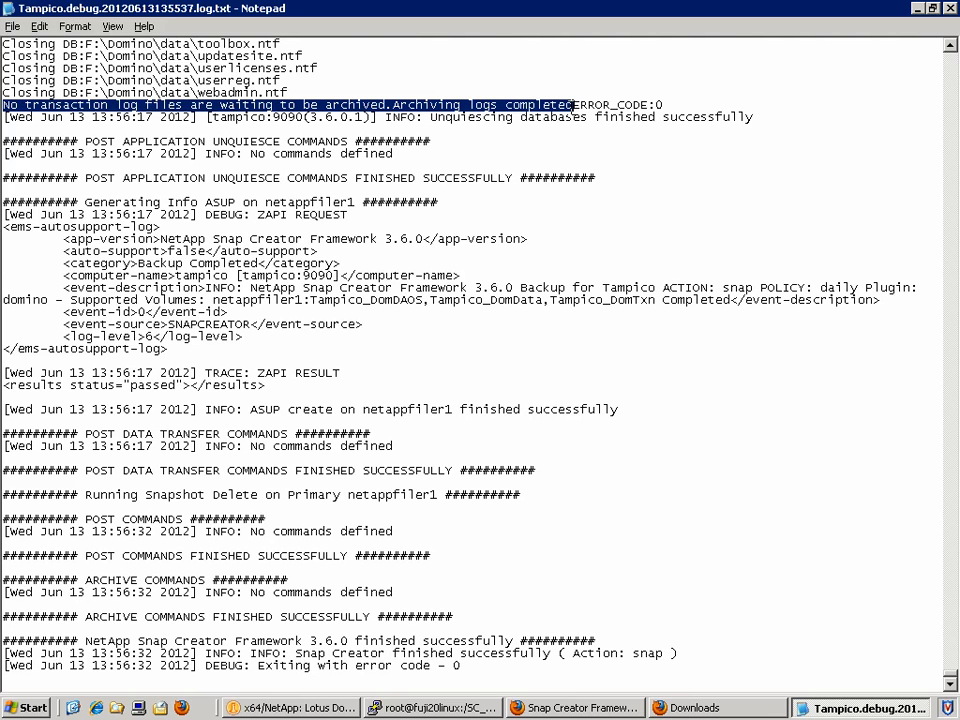
pyautogui.click(505, 203)
pyautogui.moveTo(85, 640); pyautogui.dragTo(567, 652)
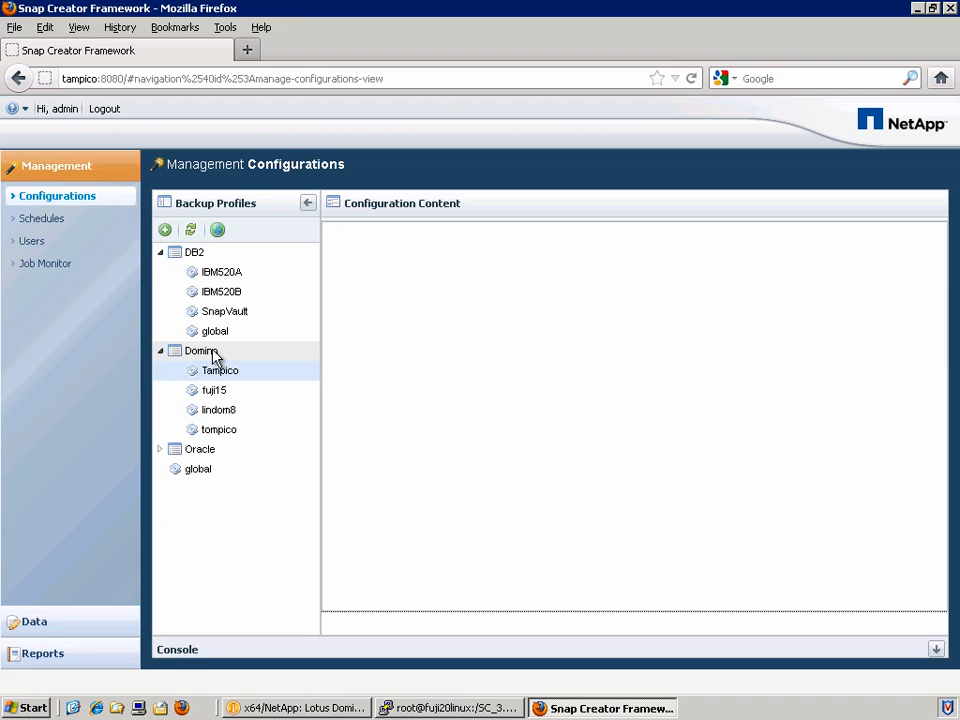
# Create a Domino configuration named Fuji20 using the Lotus Domino application plug-in.
pyautogui.rightClick(213, 357)
pyautogui.click(328, 456)
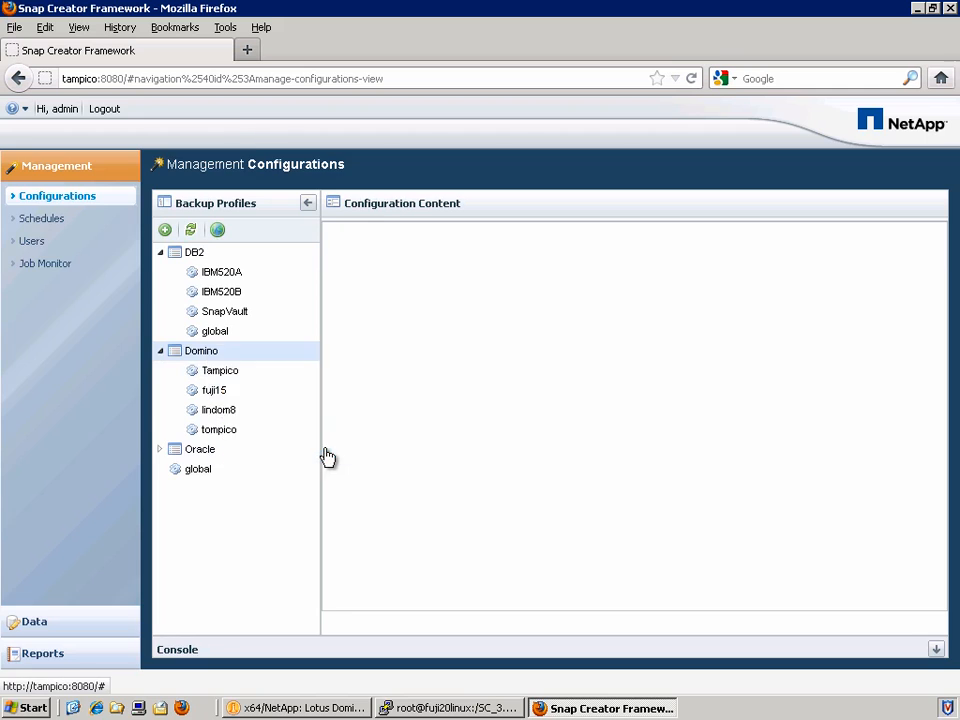
pyautogui.click(612, 607)
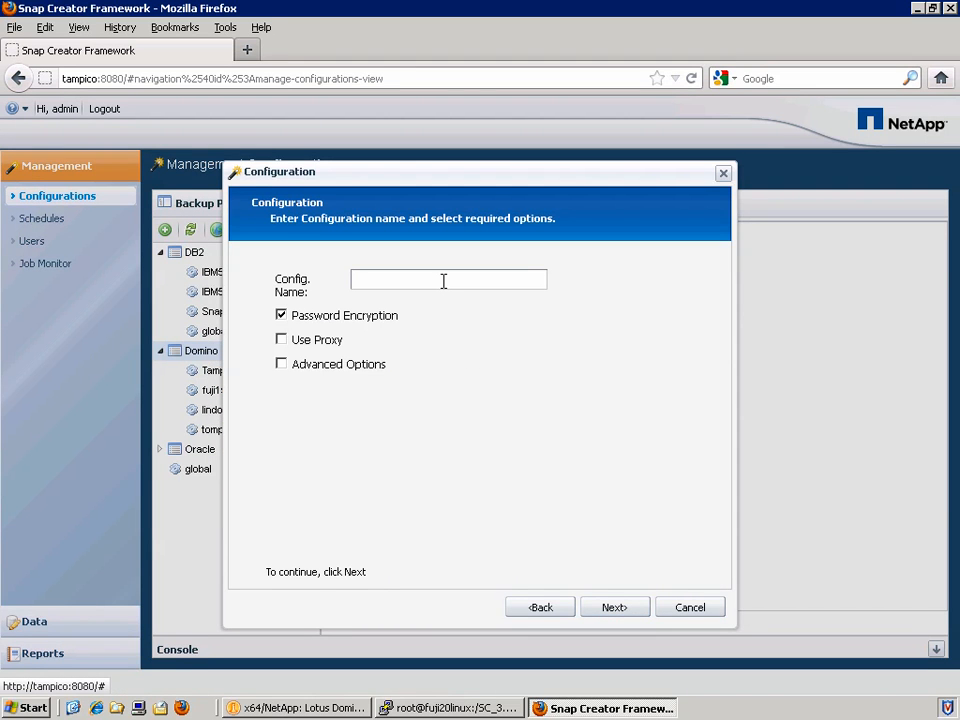
pyautogui.write('Fuji20')
pyautogui.click(607, 609)
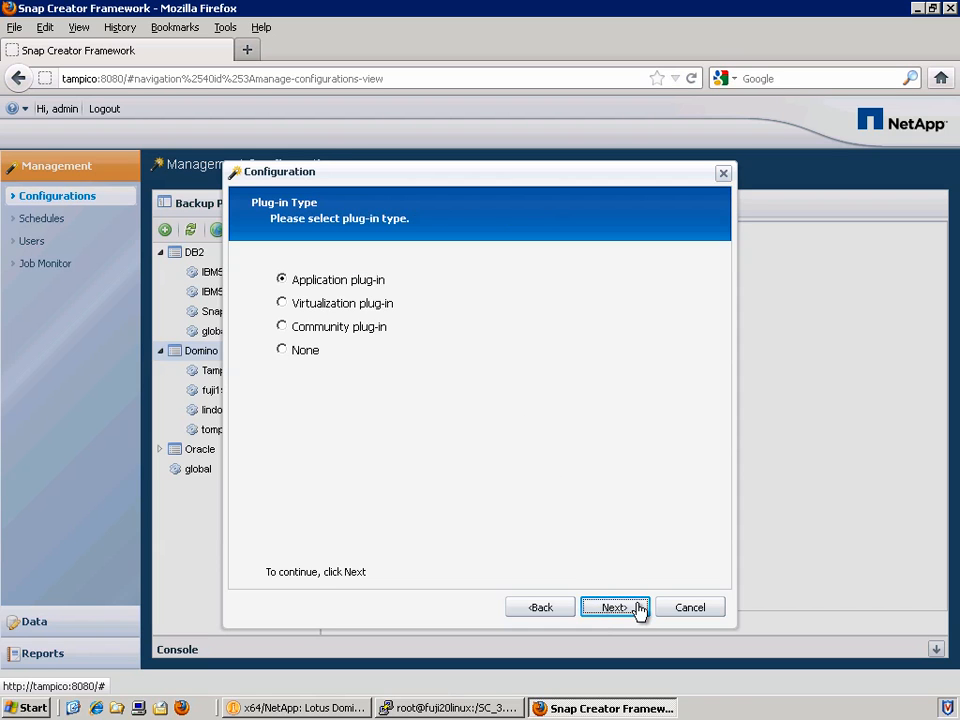
pyautogui.click(638, 609)
pyautogui.click(332, 304)
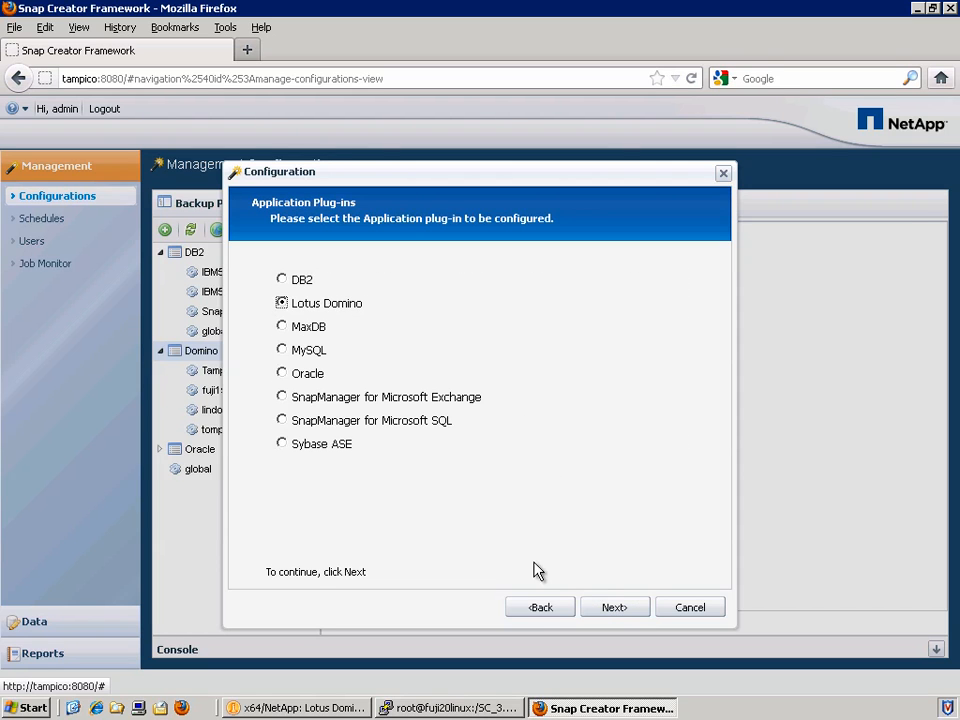
pyautogui.click(600, 607)
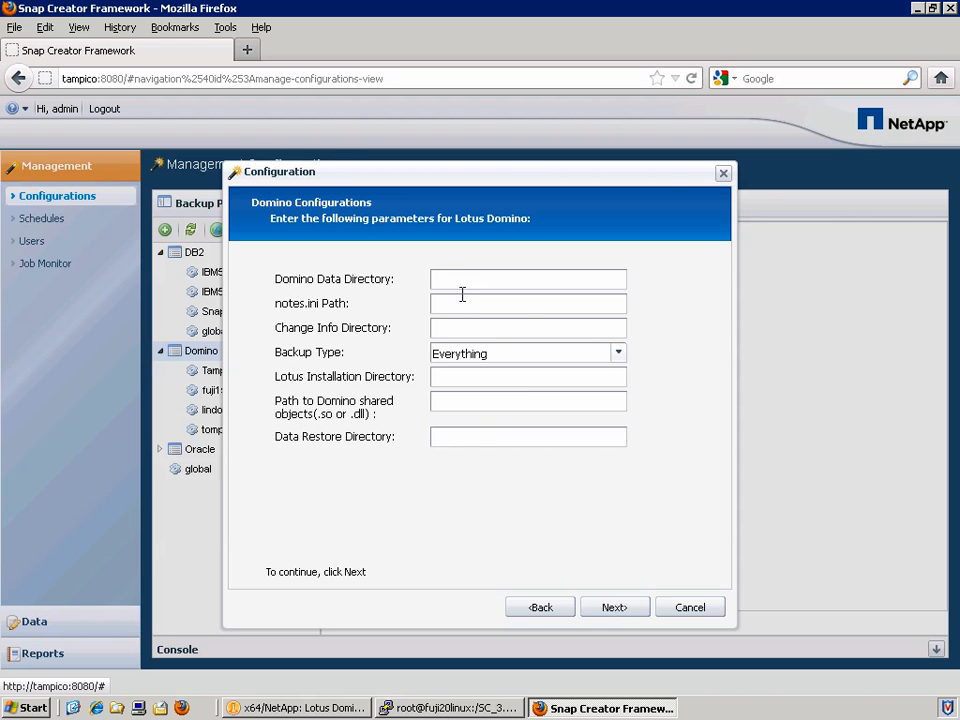
# Enter Fuji20's paths: /mnt/domdata, notes.ini, /mnt/domchangeinfo, /opt/ibm/lotus, /opt/ibm/lotus/latest/linux, /mnt/domdata/restore.
pyautogui.write('/mnt/domdata')
pyautogui.write('/mnt/dom')
pyautogui.write('data/notes.')
pyautogui.write('ini')
pyautogui.press('Tab')
pyautogui.write('/mnt/domchangeinfo')
pyautogui.press('Tab')
pyautogui.press('Tab')
pyautogui.write('/opt/ibm/lotus')
pyautogui.press('Tab')
pyautogui.write('/opt/ibm/lotus')
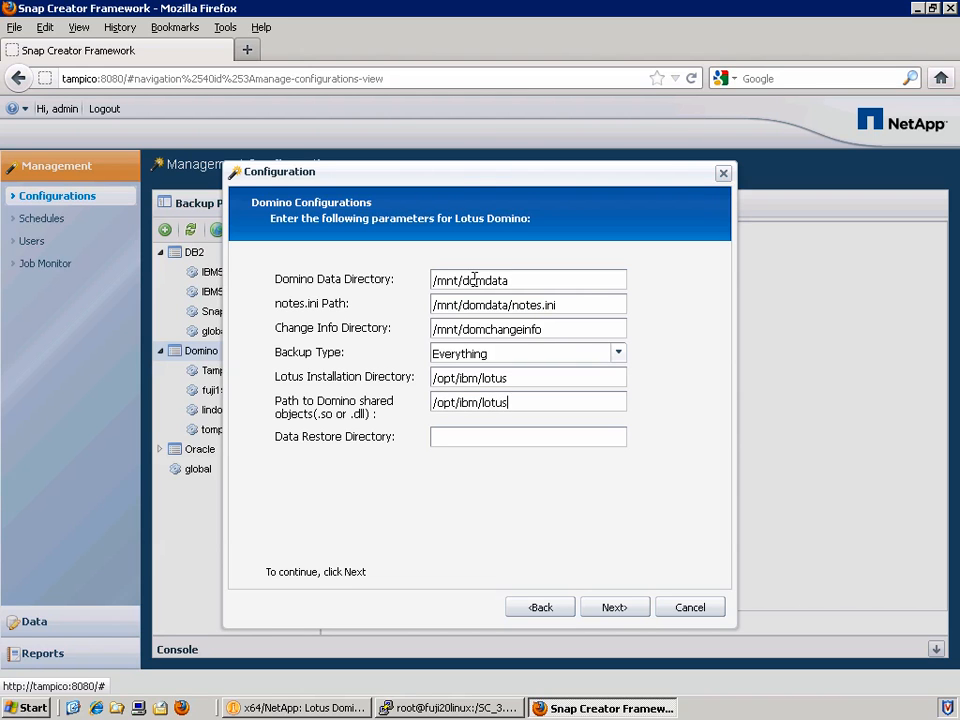
pyautogui.write('/latest/linux')
pyautogui.press('Tab')
pyautogui.write('/mnt/')
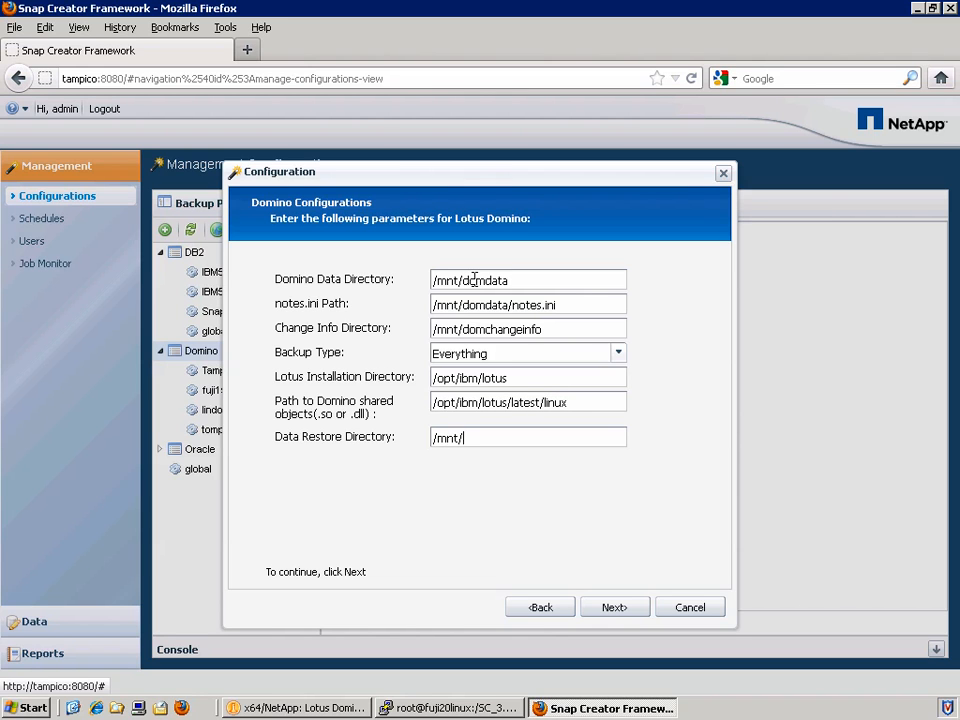
pyautogui.write('domdata/restore')
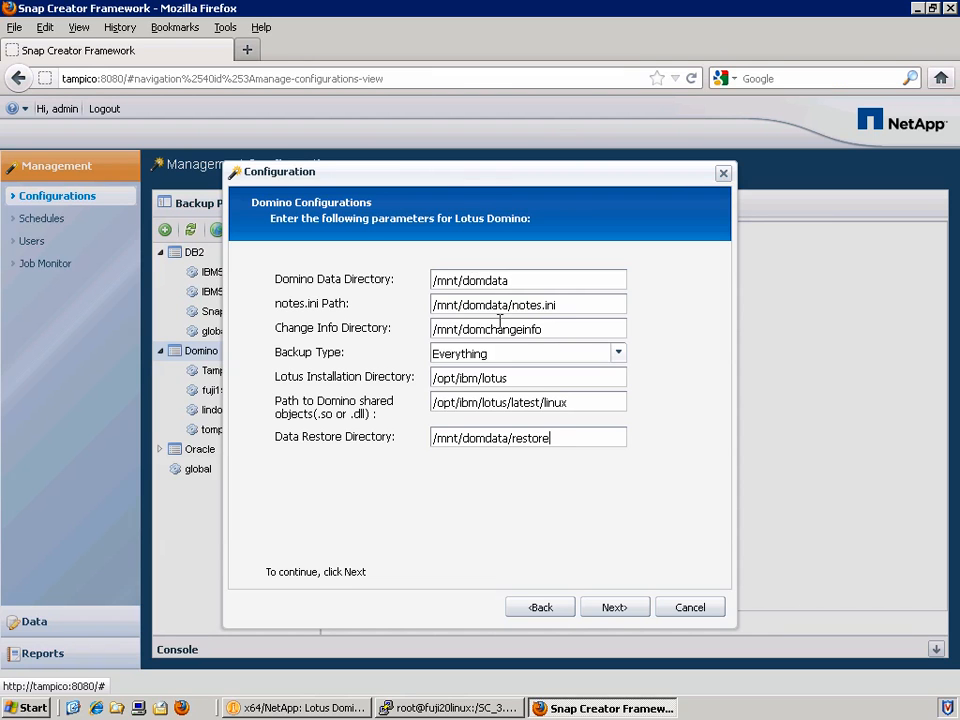
pyautogui.click(610, 603)
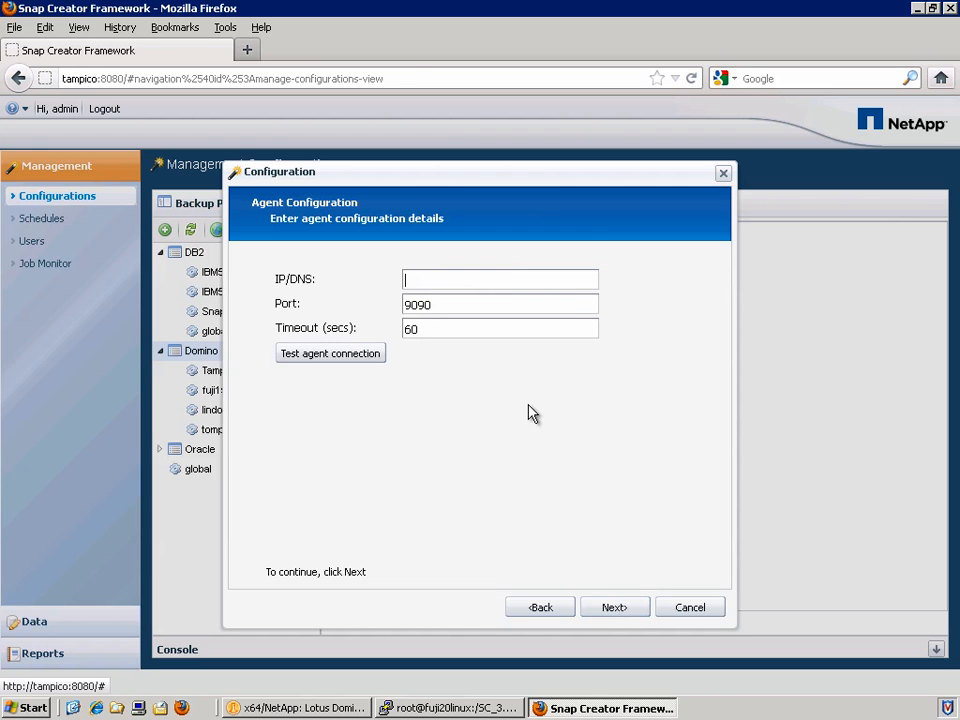
# Point the agent at 10.61.162.63 on port 9090 with timeout 60, and confirm it is running.
pyautogui.write('10.61.162.62')
pyautogui.press('BackSpace')
pyautogui.write('3')
pyautogui.press('Tab')
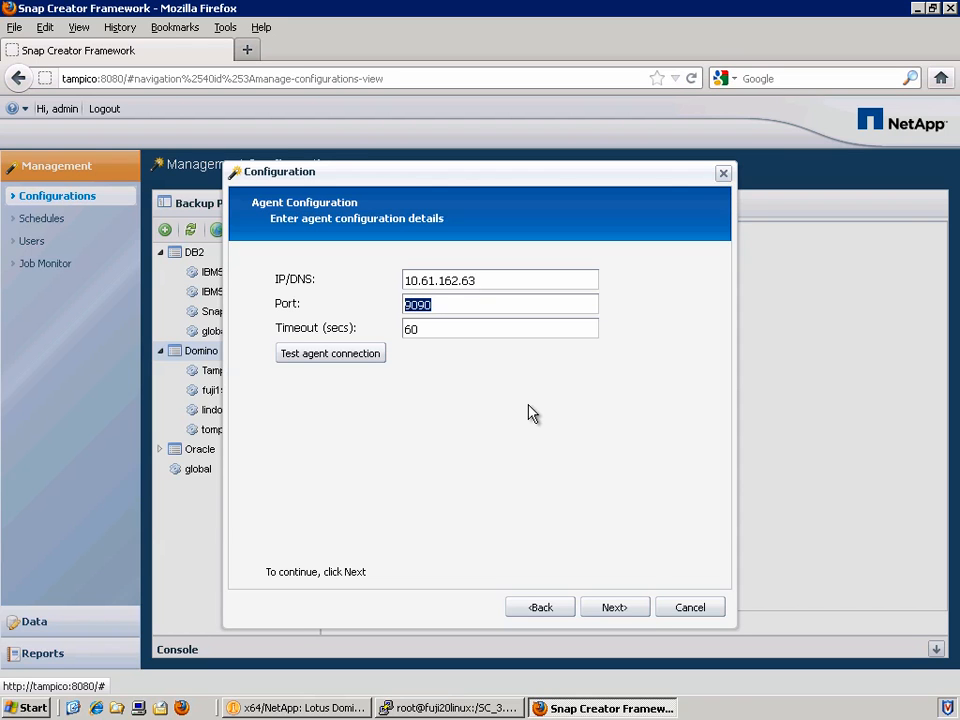
pyautogui.press('Tab')
pyautogui.click(341, 358)
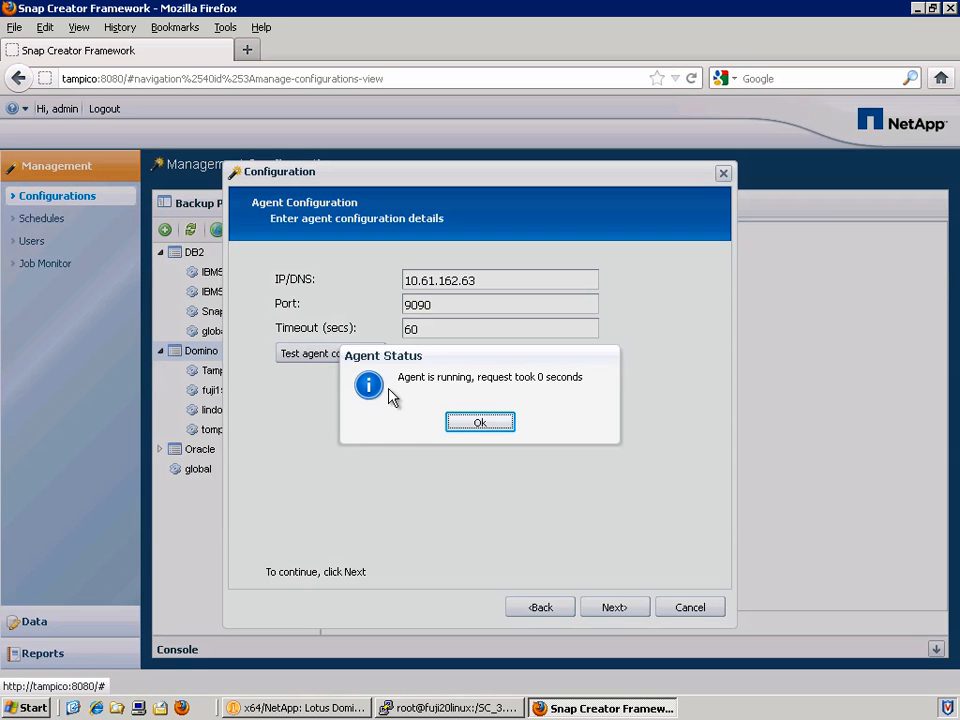
pyautogui.click(479, 423)
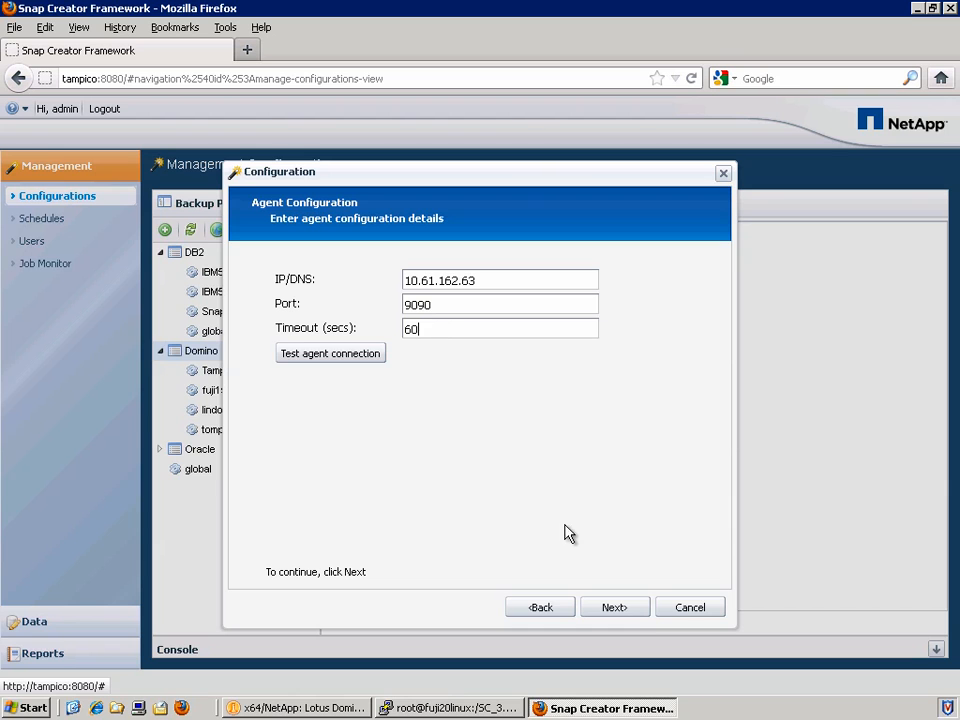
pyautogui.click(637, 613)
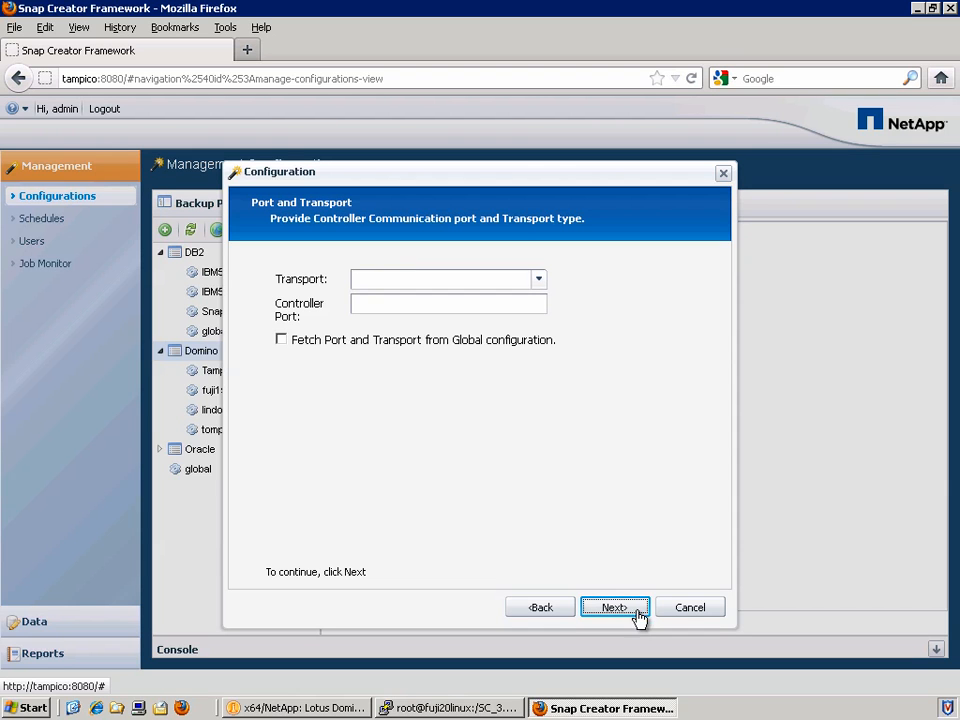
# Choose HTTP as the agent transport.
pyautogui.click(534, 283)
pyautogui.click(527, 299)
pyautogui.click(624, 607)
# Add a controller login for netappfiler1 with its user credentials and save it.
pyautogui.click(288, 310)
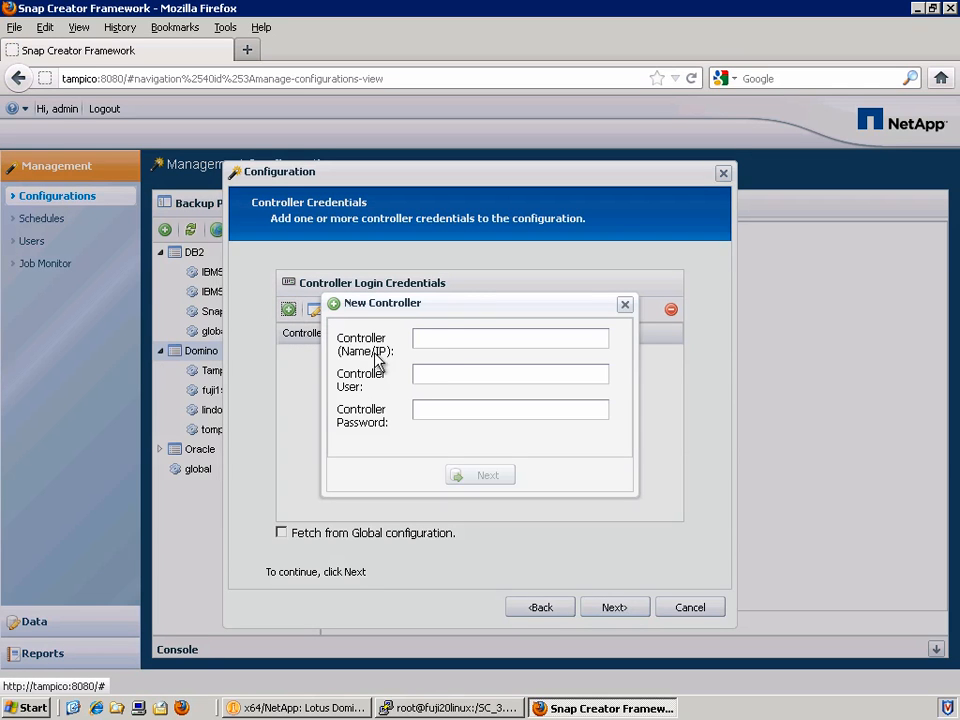
pyautogui.click(446, 341)
pyautogui.write('netappfiler1')
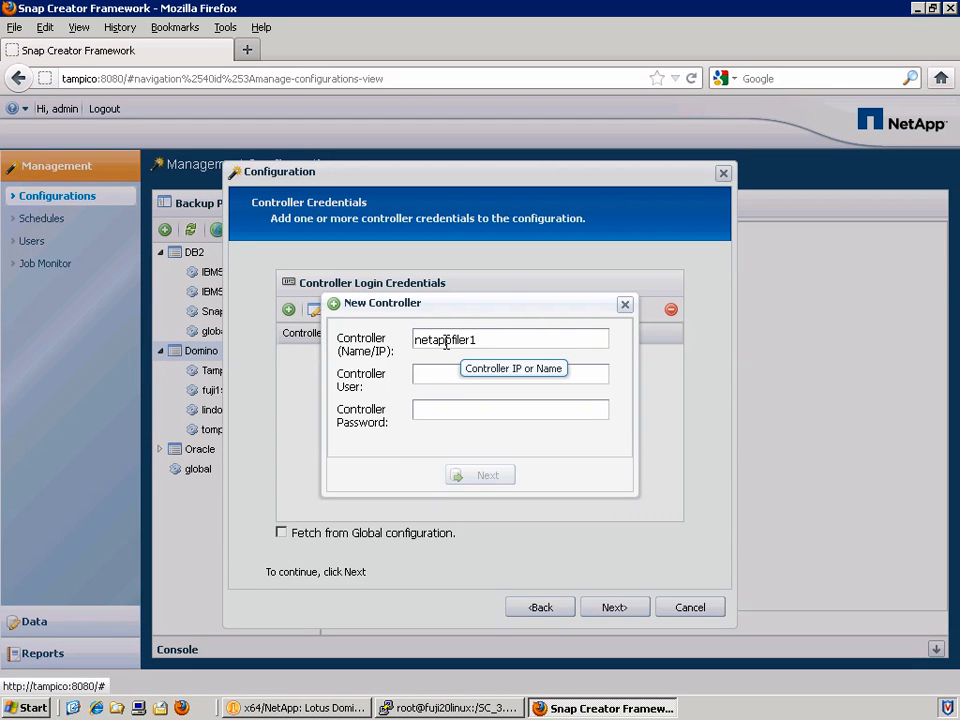
pyautogui.press('Tab')
pyautogui.write('sc_********')
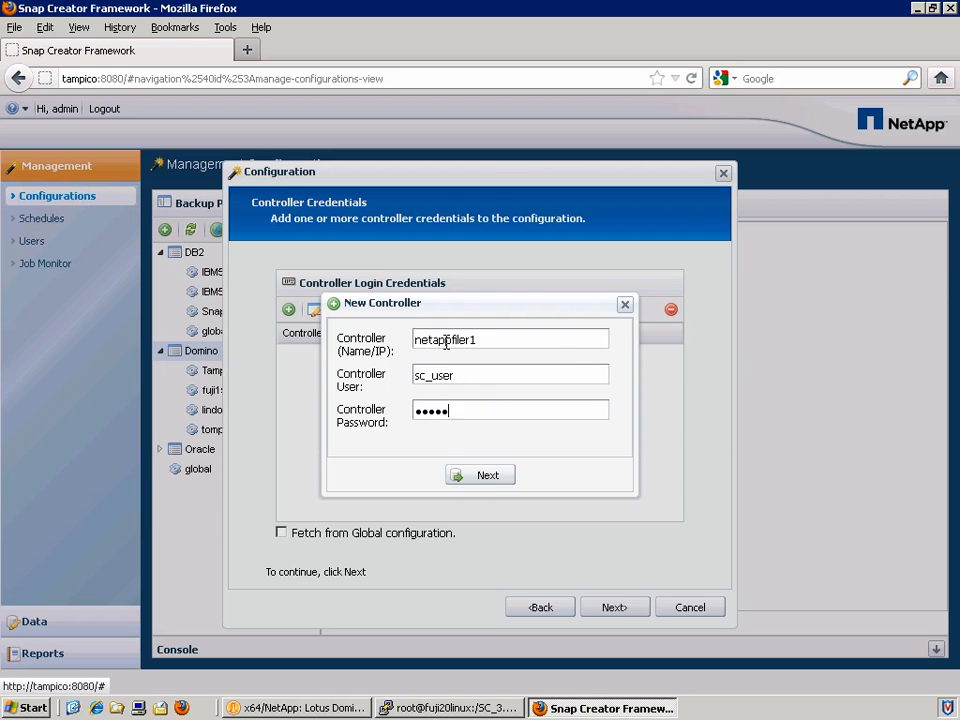
pyautogui.click(489, 477)
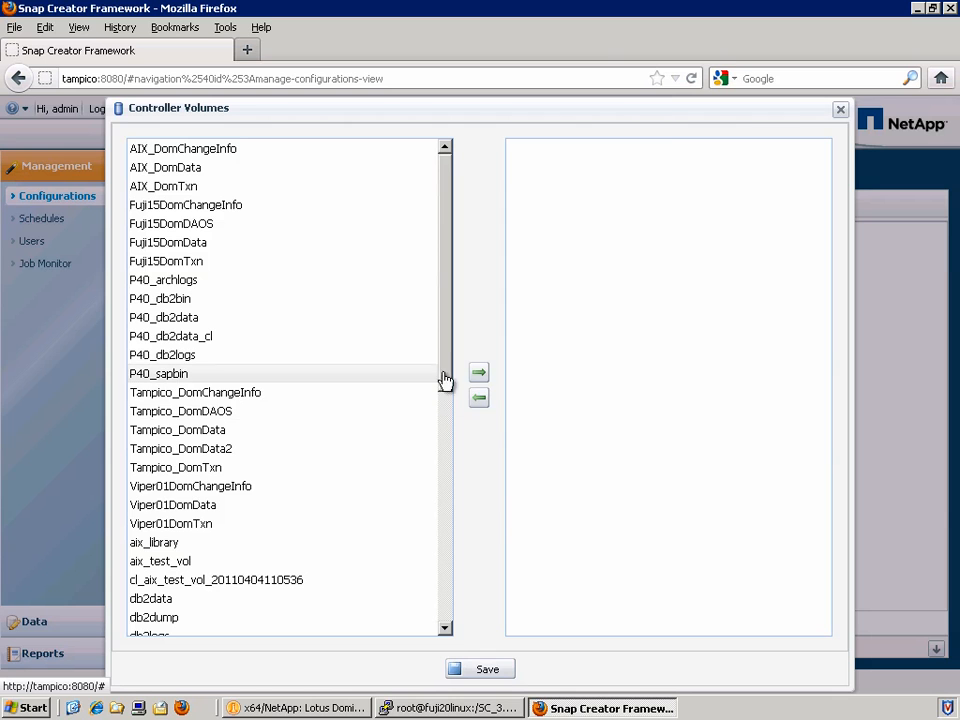
# Assign volumes fuji20_Linux_DomData and fuji20_Linux_DomTxn to the controller and save.
pyautogui.moveTo(447, 381); pyautogui.dragTo(439, 604)
pyautogui.click(250, 300)
pyautogui.keyDown('ctrl'); pyautogui.click(249, 315); pyautogui.keyUp('ctrl')
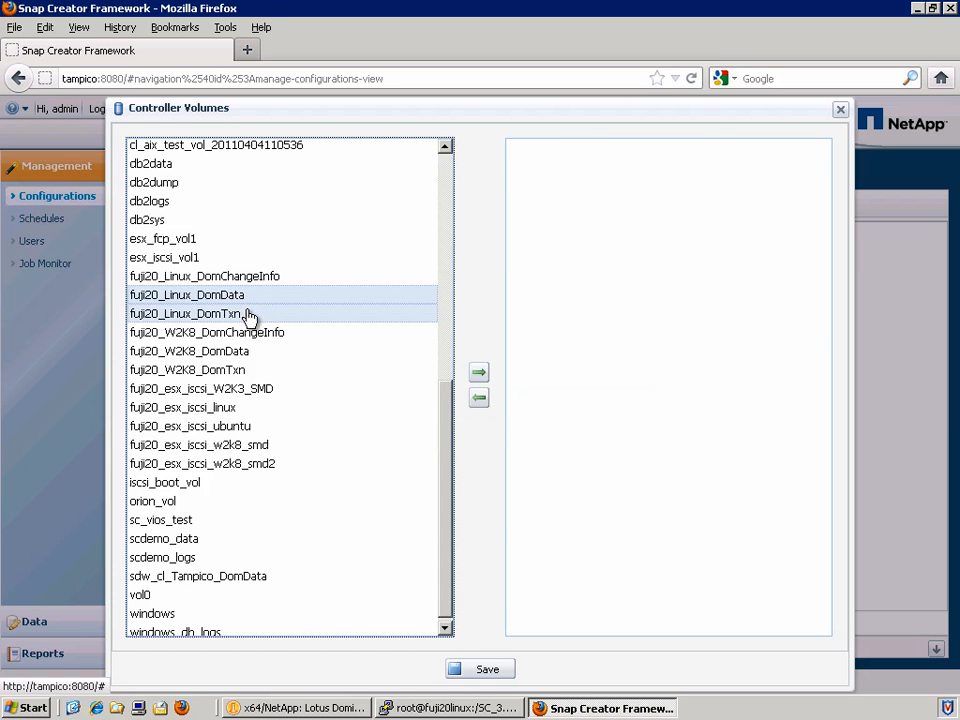
pyautogui.click(480, 373)
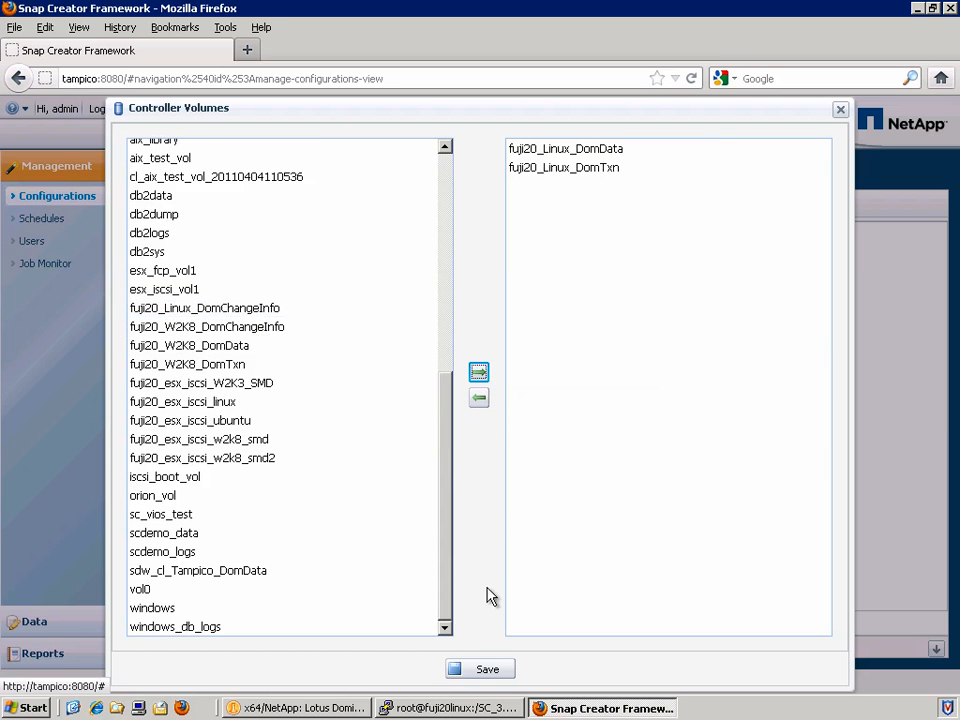
pyautogui.click(488, 669)
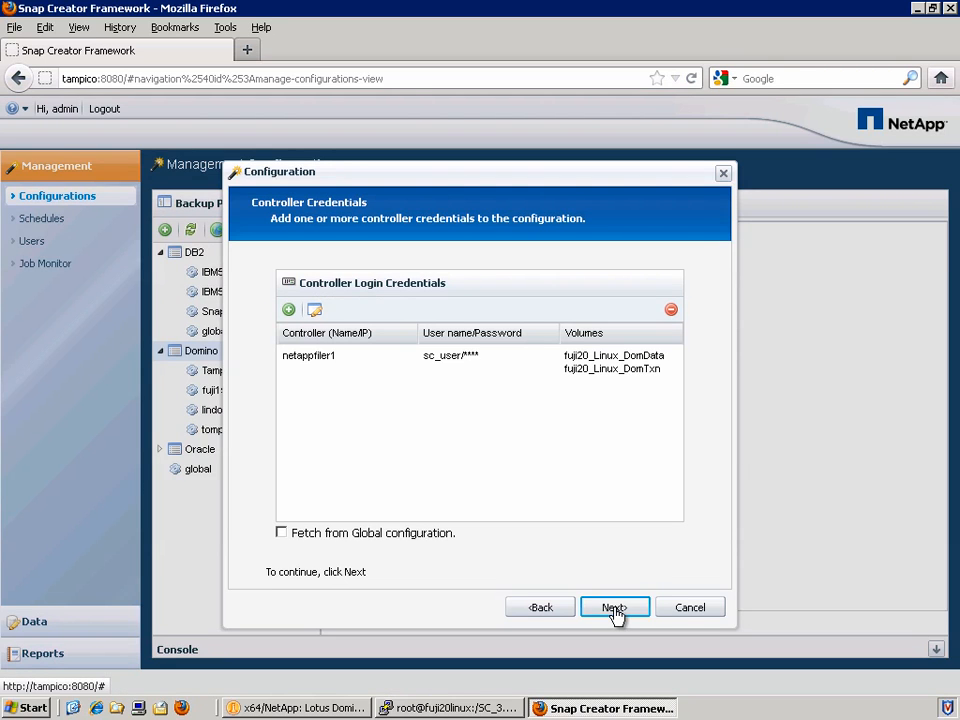
pyautogui.click(615, 612)
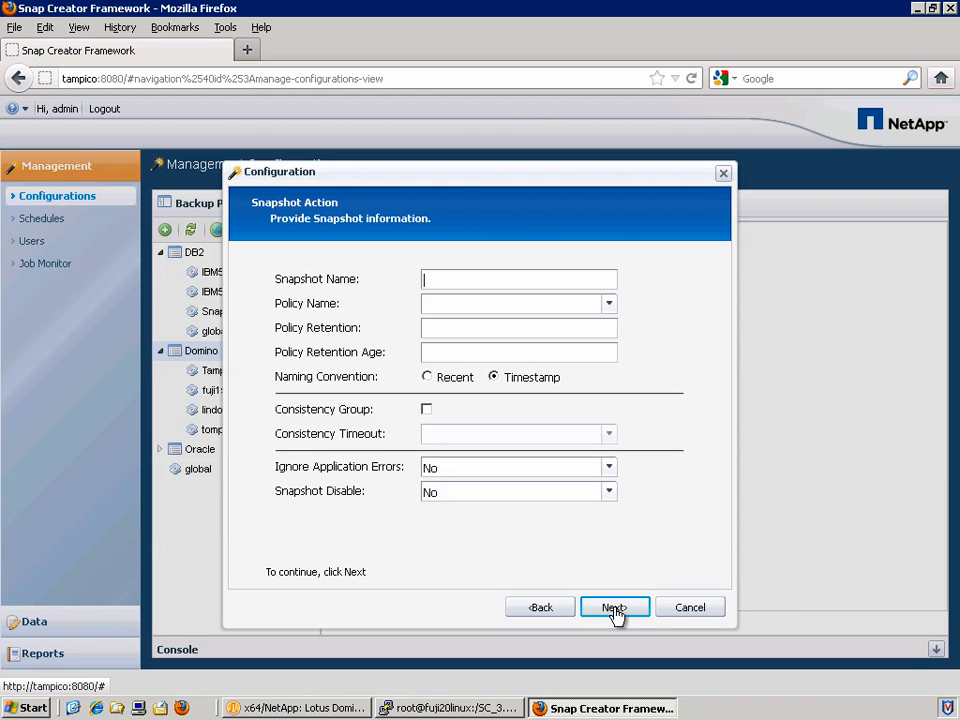
# Name the snapshot Fuji20 with daily policy, retention 7, and Ignore Application Errors set to Yes.
pyautogui.write('Fuji20')
pyautogui.press('Down')
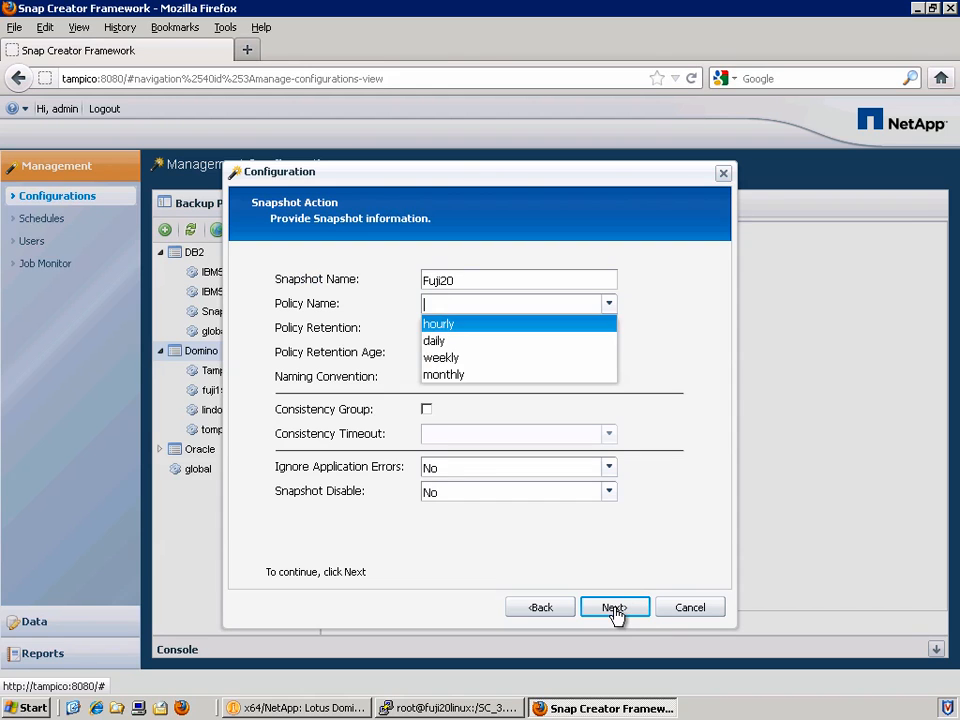
pyautogui.press('Down')
pyautogui.press('Return')
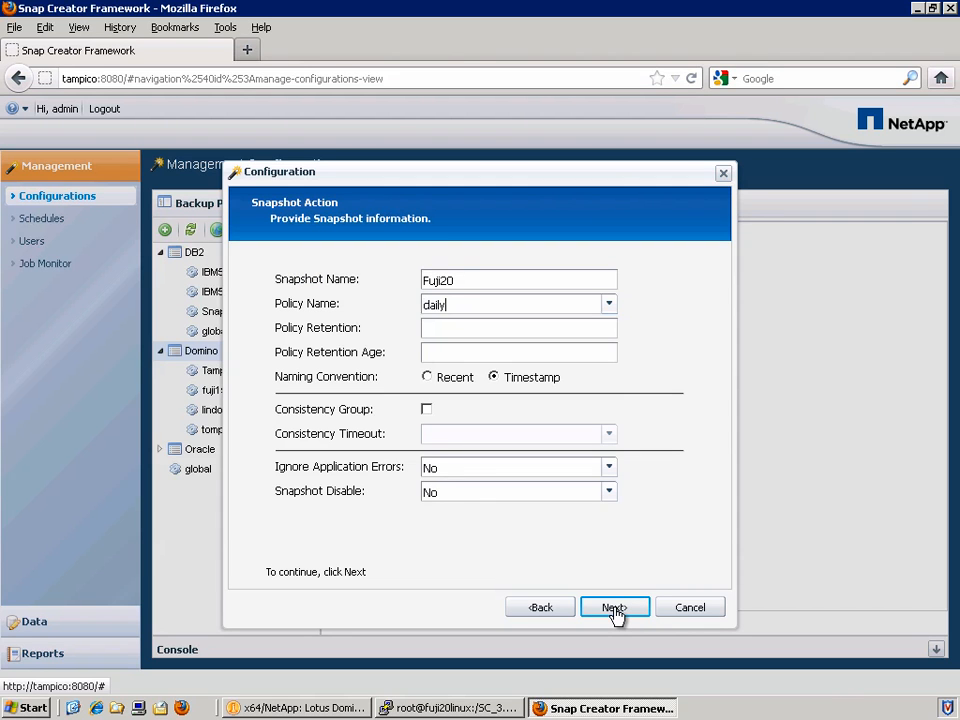
pyautogui.press('Tab')
pyautogui.press('Tab')
pyautogui.press('Tab')
pyautogui.click(596, 471)
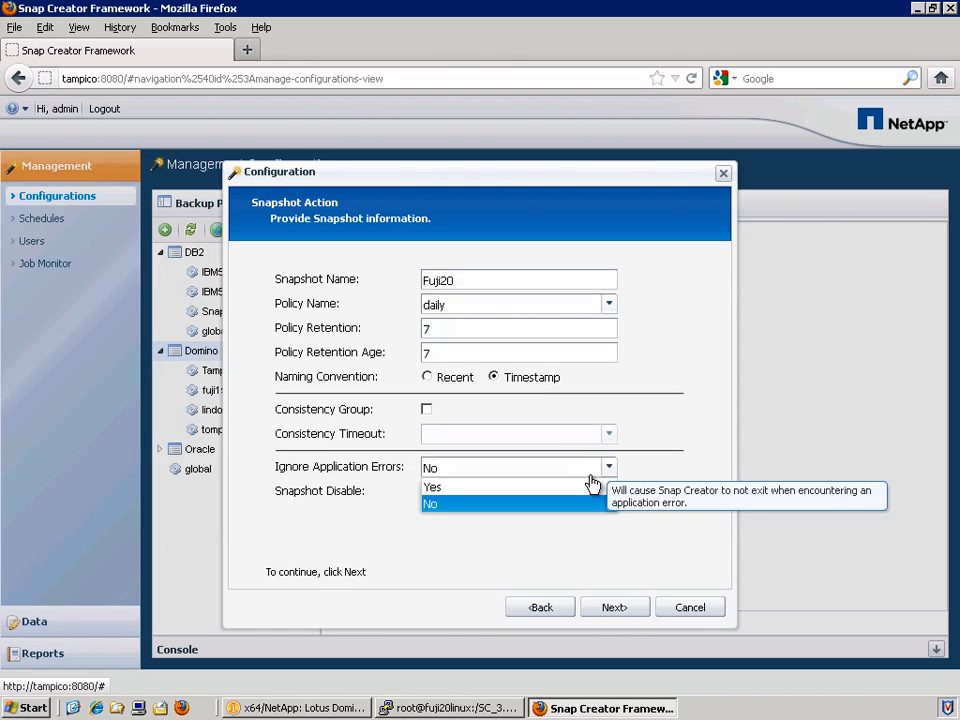
pyautogui.click(591, 488)
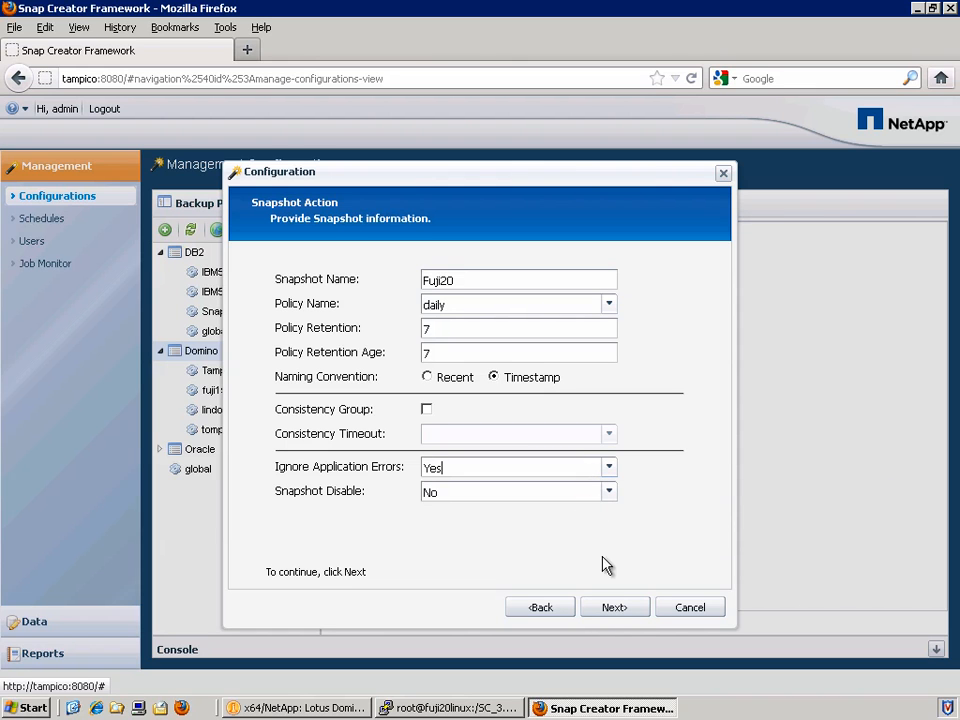
# Step through the remaining pages, finish the Fuji20 configuration, and open it.
pyautogui.click(614, 608)
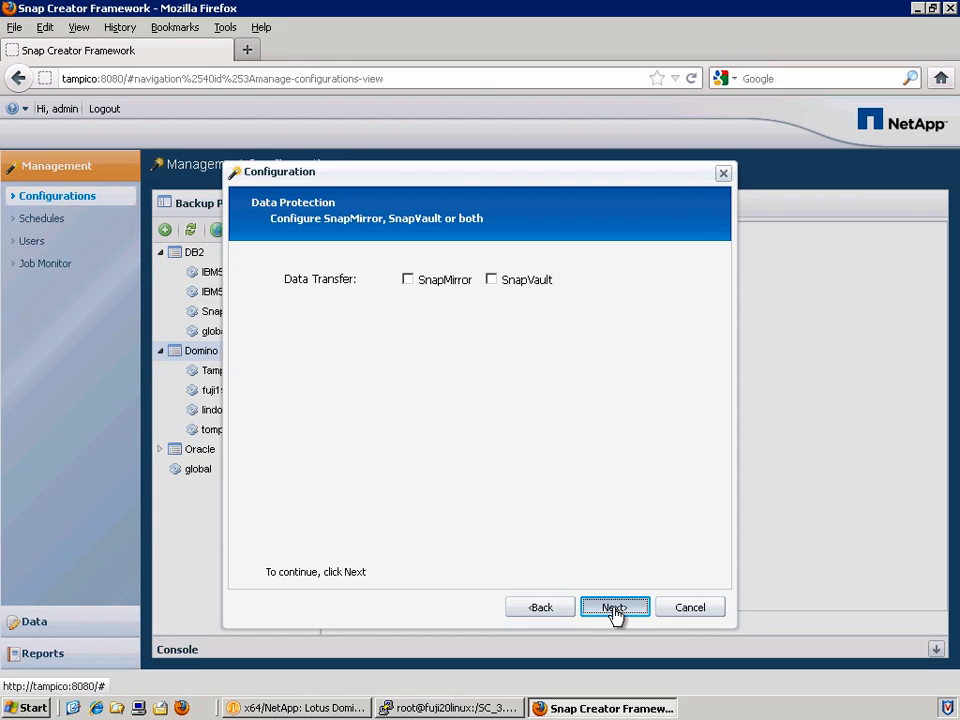
pyautogui.click(614, 608)
pyautogui.click(614, 608)
pyautogui.click(614, 608)
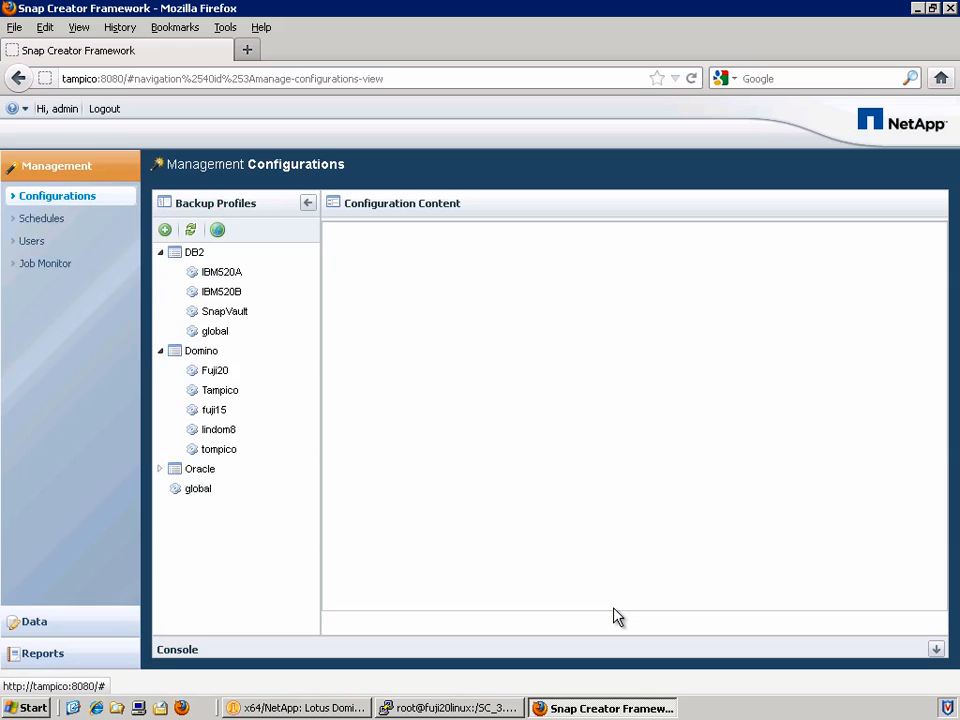
pyautogui.click(216, 375)
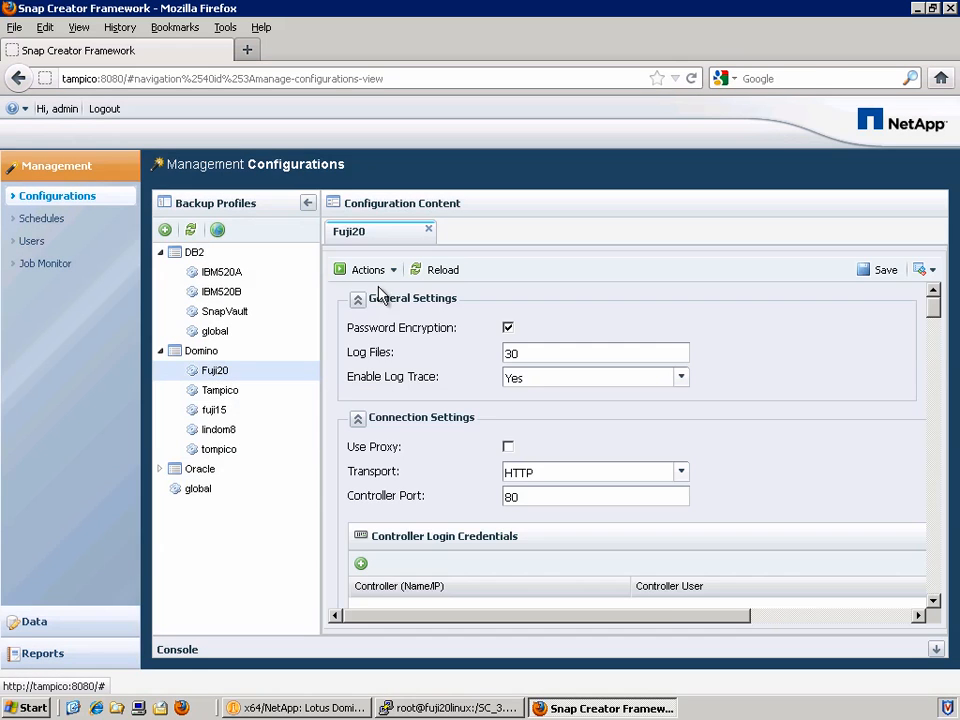
# Run a daily-policy snapshot of Fuji20 and expand the console log.
pyautogui.click(386, 272)
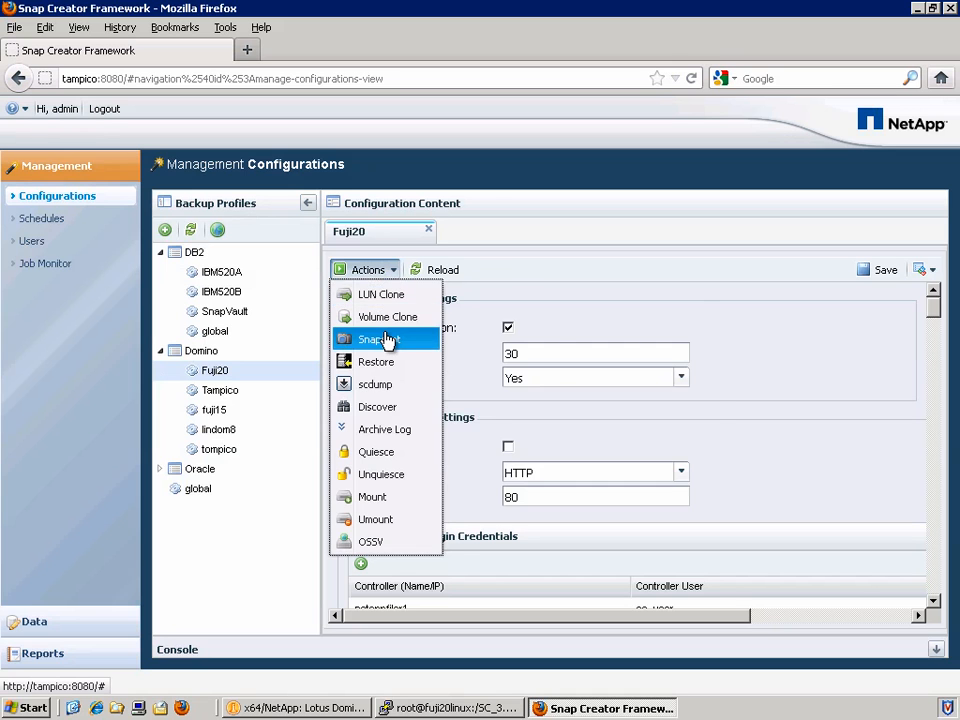
pyautogui.click(384, 339)
pyautogui.click(416, 363)
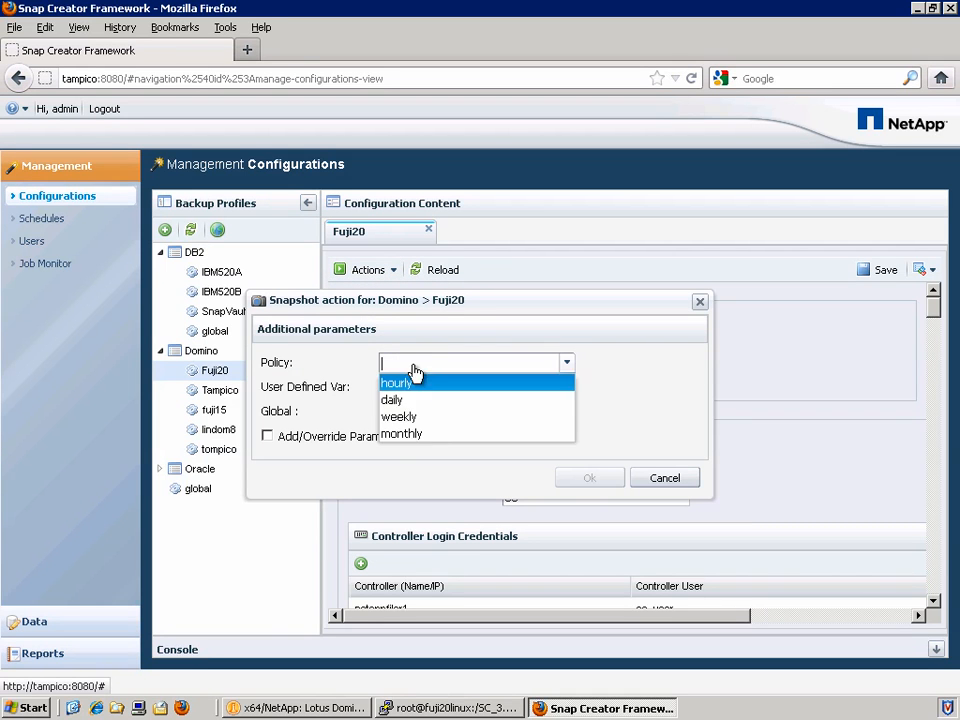
pyautogui.click(415, 396)
pyautogui.click(584, 477)
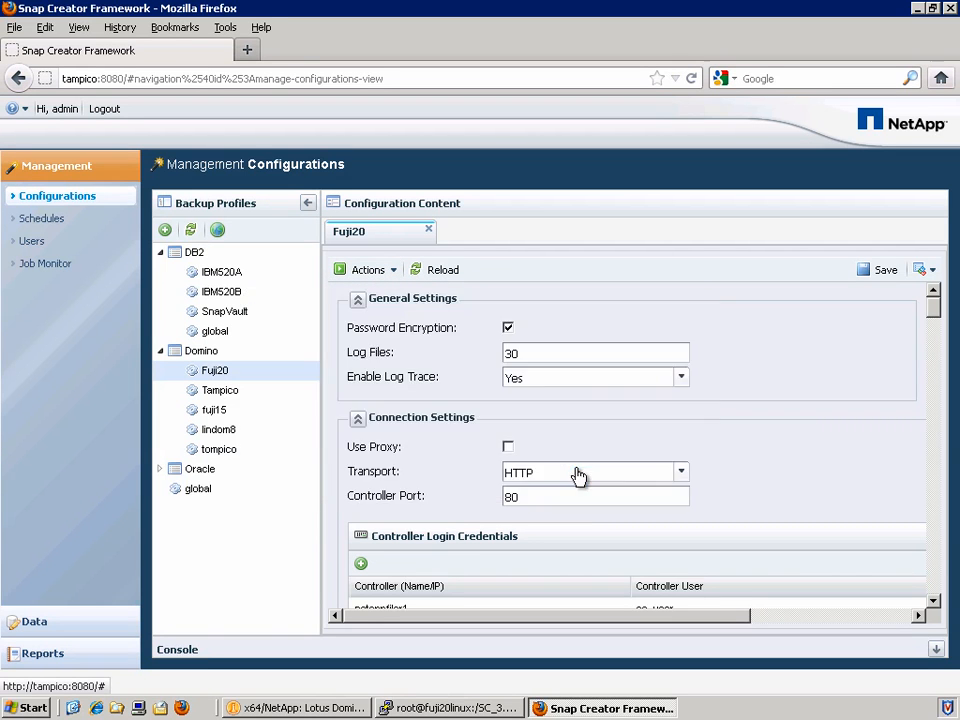
pyautogui.click(936, 651)
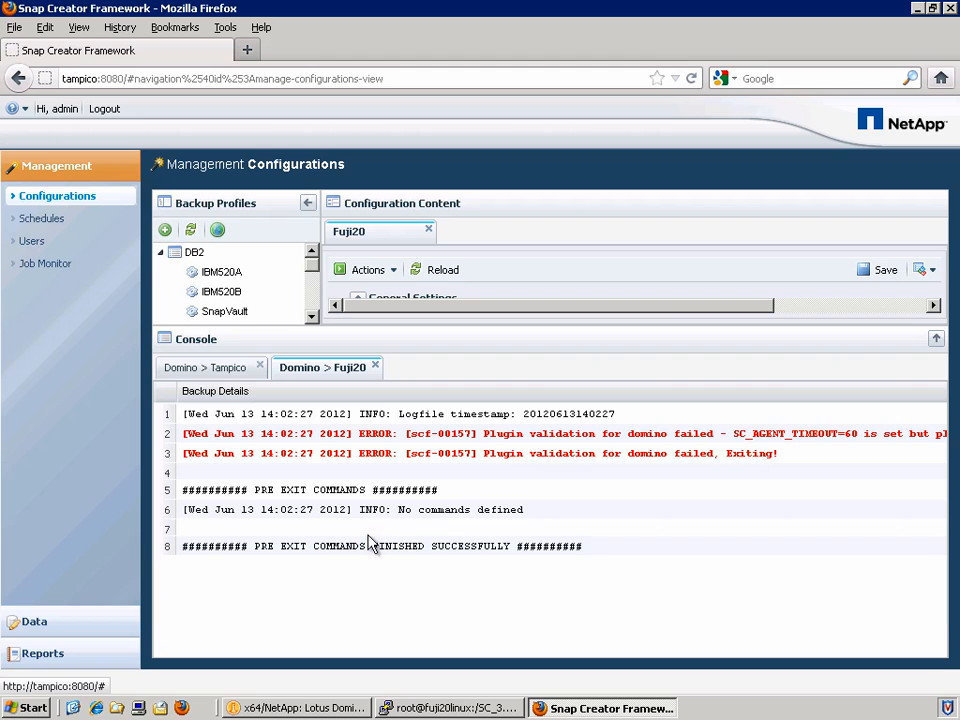
# Open the Fuji20 job's debug log from Job Monitor in Notepad.
pyautogui.click(63, 262)
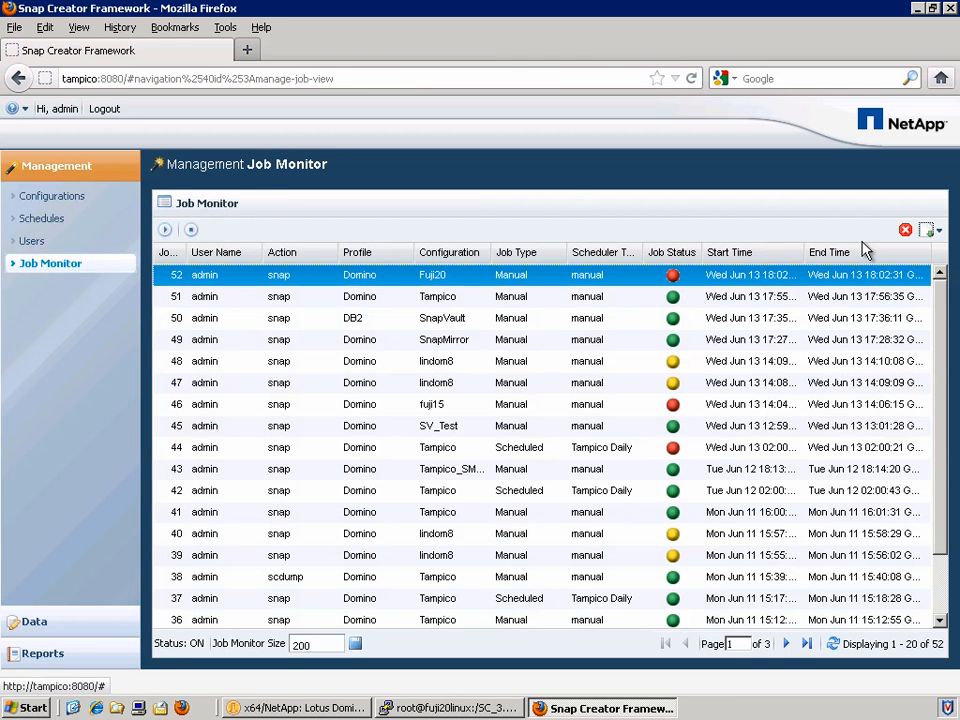
pyautogui.click(930, 231)
pyautogui.click(918, 278)
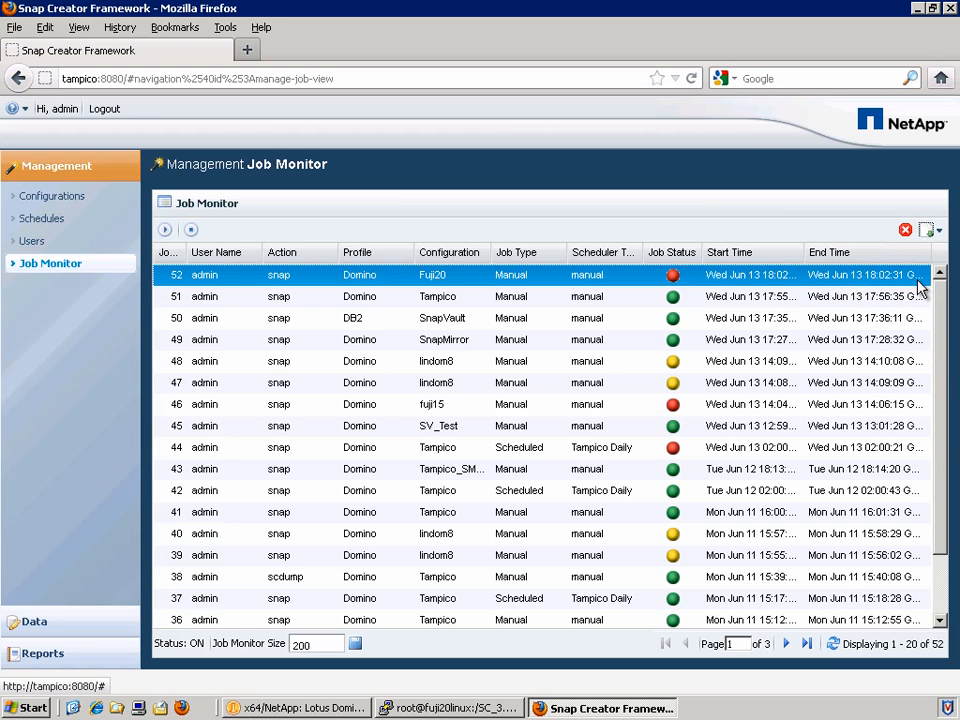
pyautogui.click(668, 460)
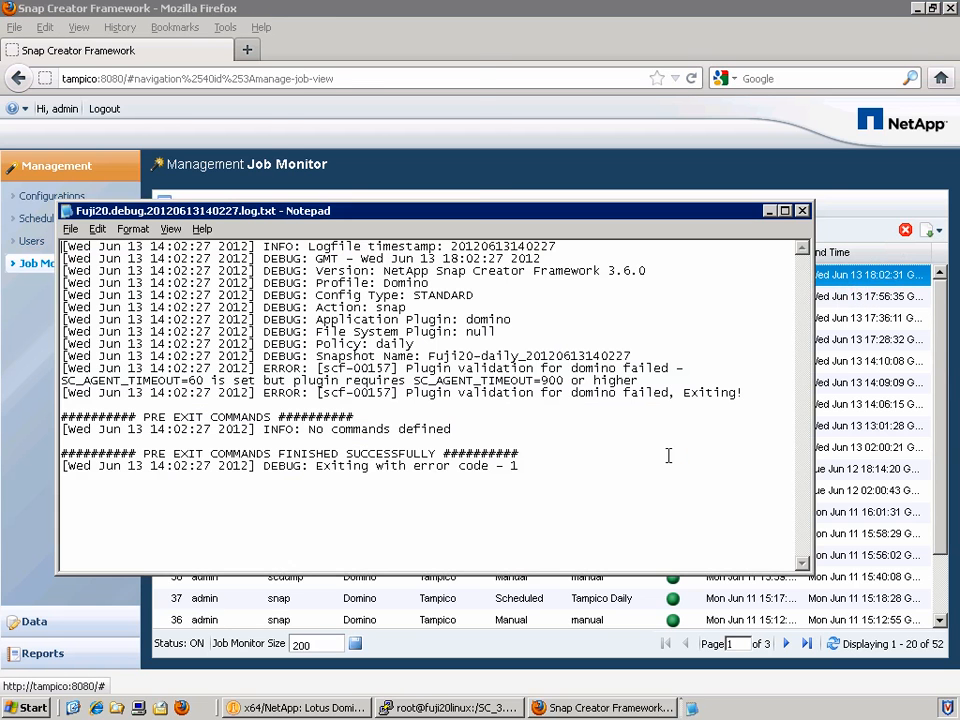
# Maximize the debug log and highlight the plugin error requiring SC_AGENT_TIMEOUT=900 or higher.
pyautogui.doubleClick(783, 207)
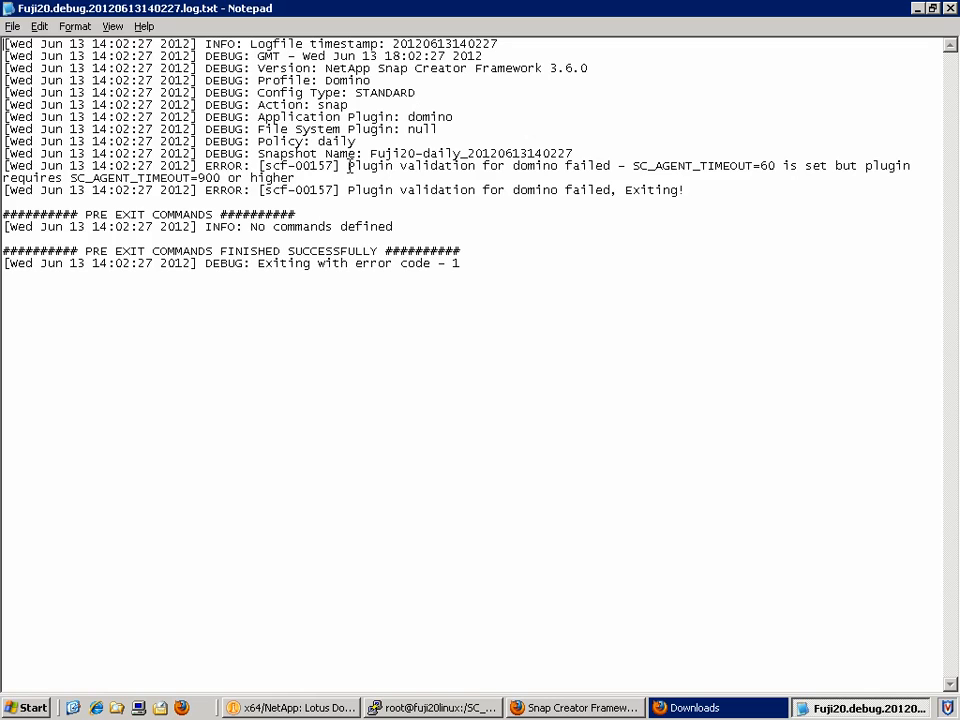
pyautogui.moveTo(347, 166); pyautogui.dragTo(806, 168)
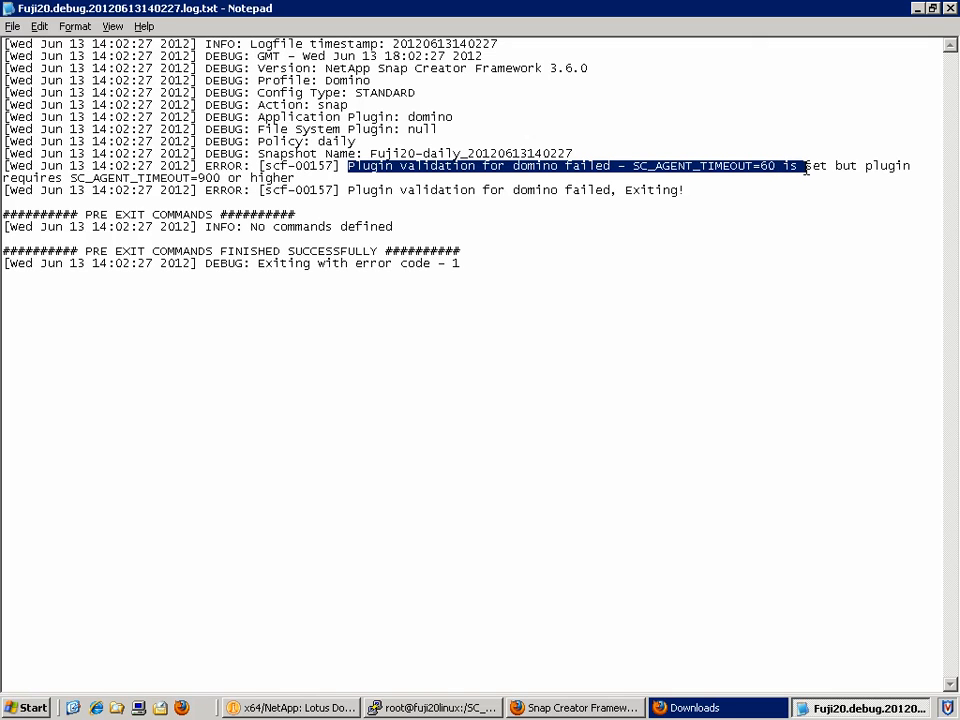
pyautogui.moveTo(70, 178); pyautogui.dragTo(304, 178)
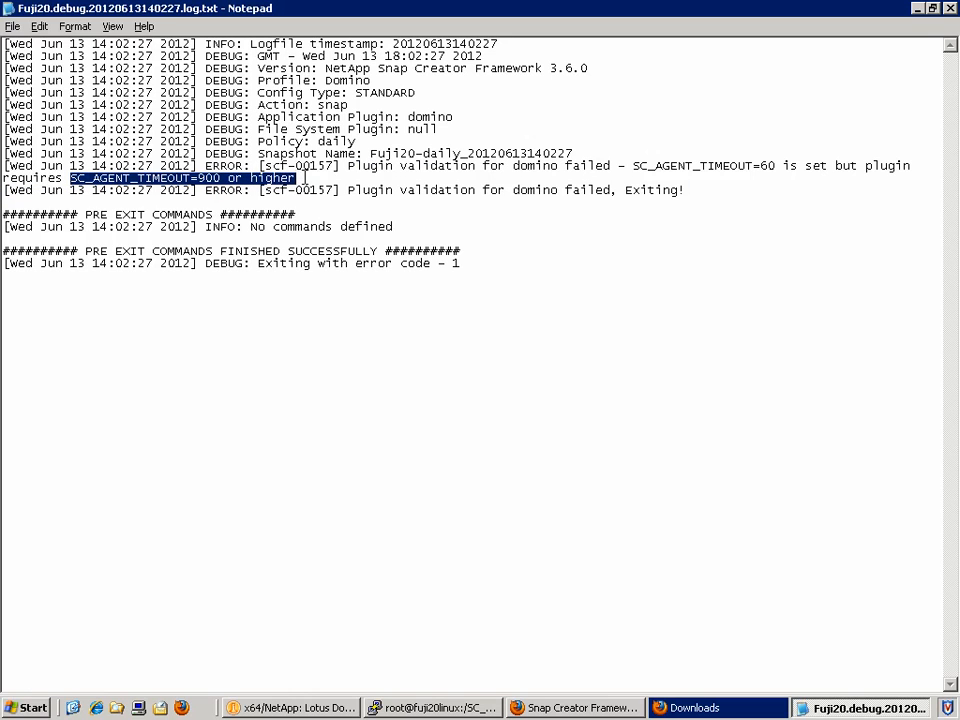
pyautogui.click(708, 188)
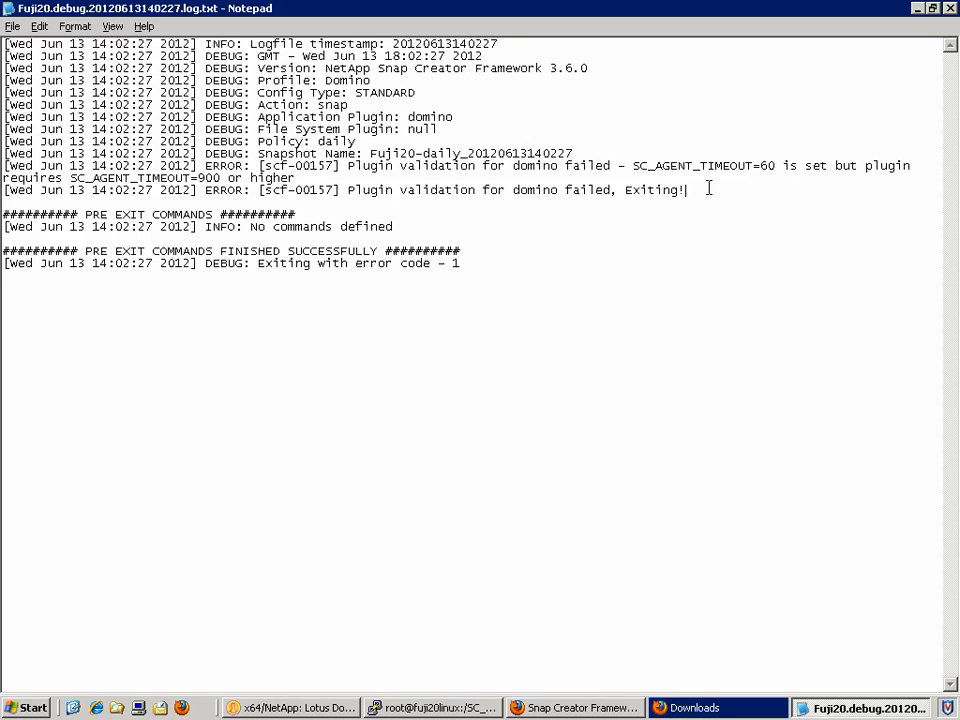
pyautogui.click(790, 290)
# Close Notepad and Downloads, return to Configurations, and scroll to Fuji20's 60-second agent timeout.
pyautogui.click(951, 8)
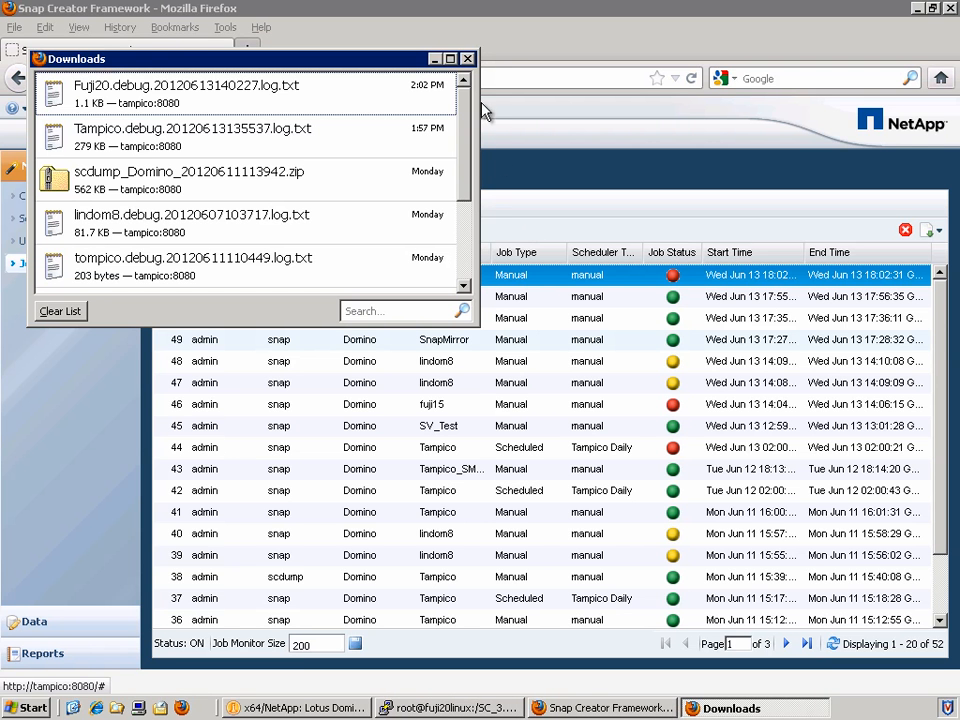
pyautogui.click(467, 58)
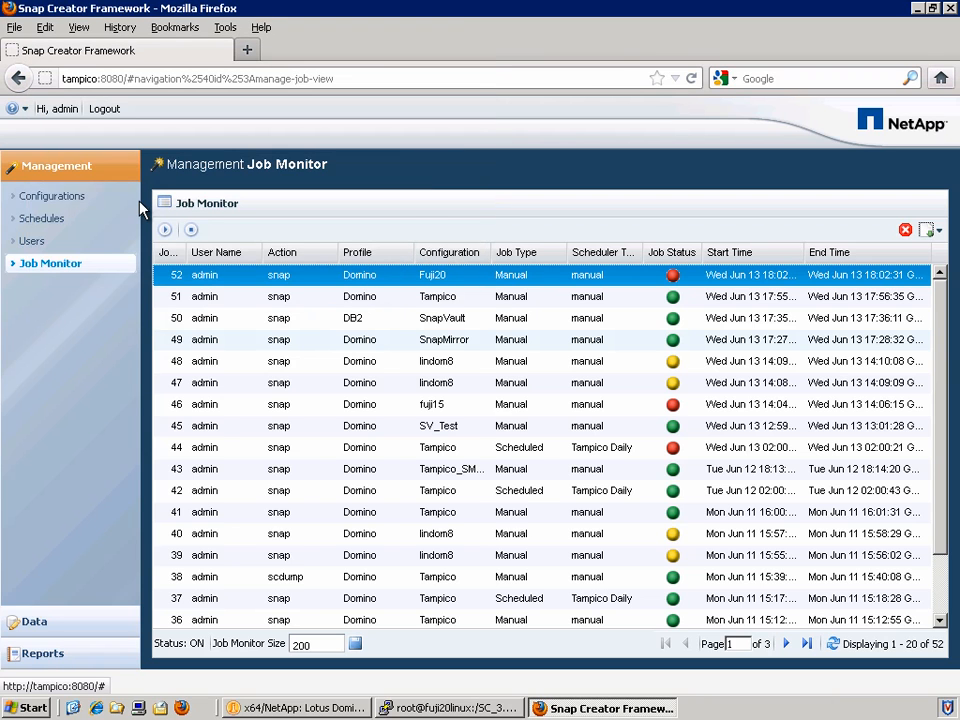
pyautogui.click(85, 200)
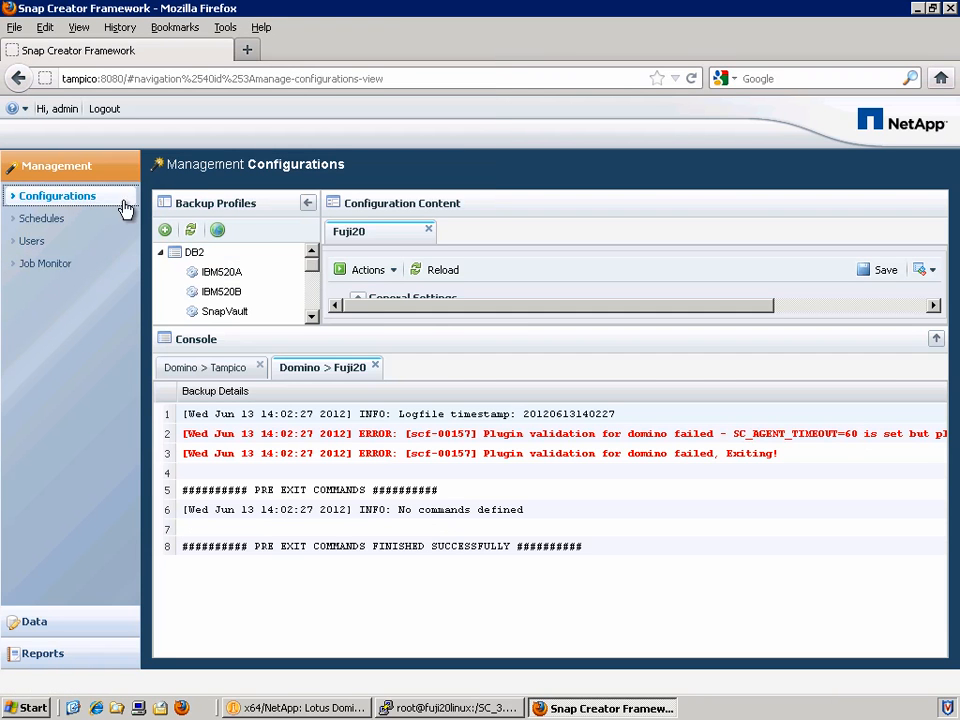
pyautogui.click(375, 367)
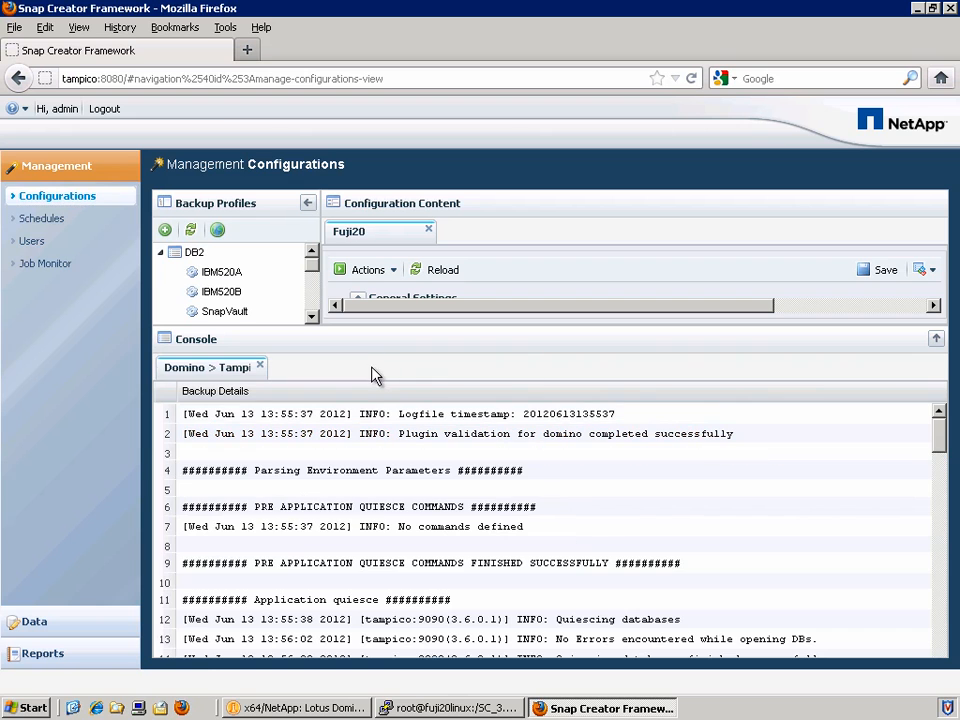
pyautogui.click(936, 341)
pyautogui.moveTo(935, 330); pyautogui.dragTo(936, 541)
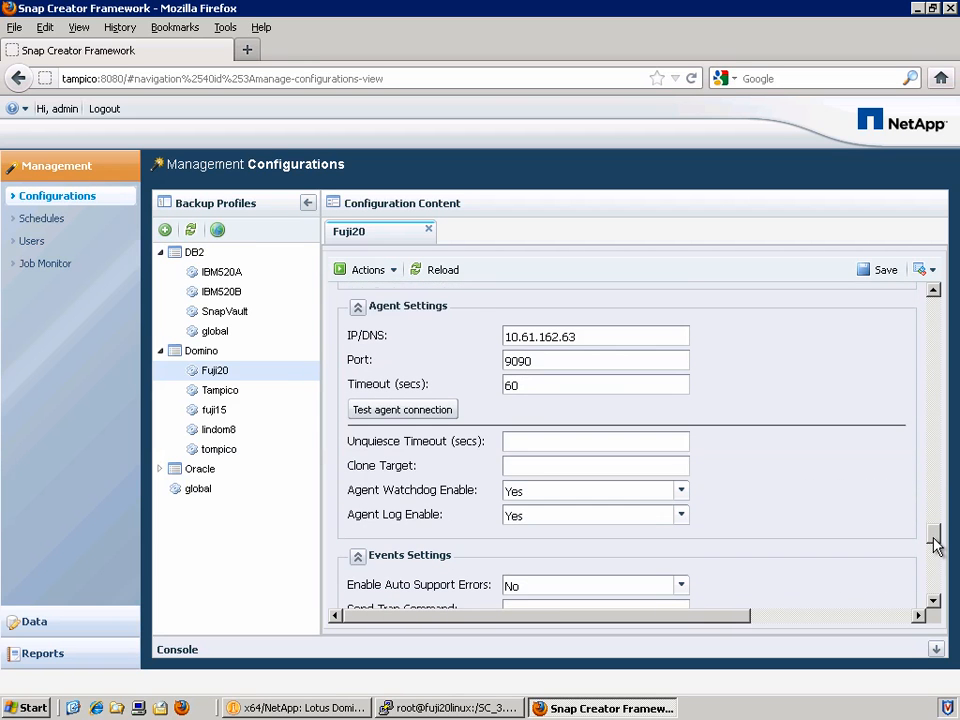
# Change Fuji20's agent timeout from 60 to 900 seconds, save, and reload the configuration.
pyautogui.doubleClick(545, 386)
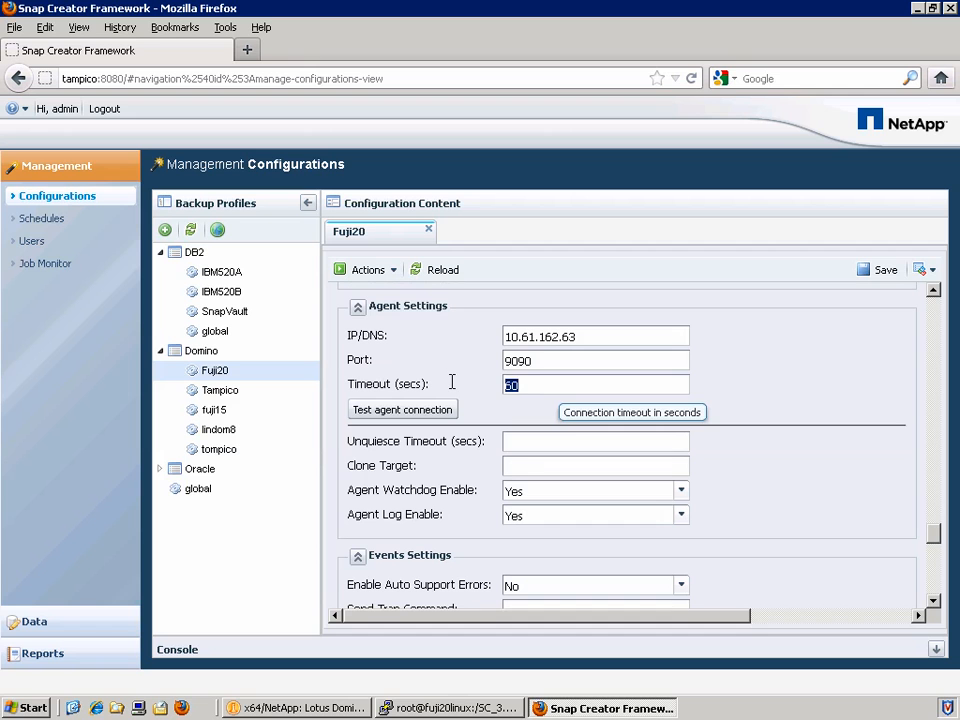
pyautogui.write('900')
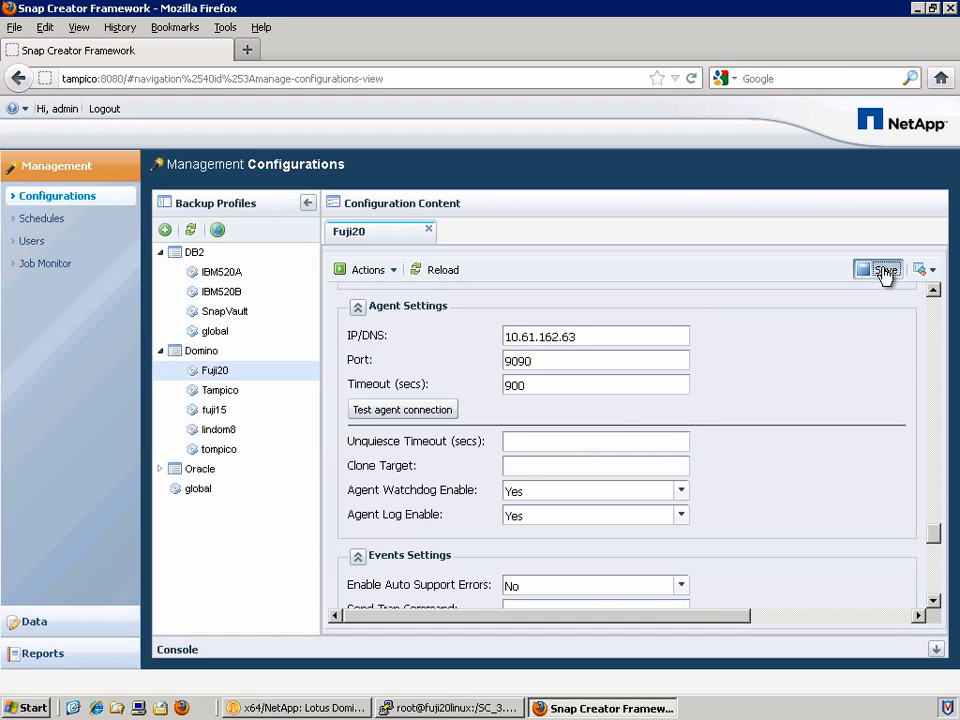
pyautogui.click(884, 271)
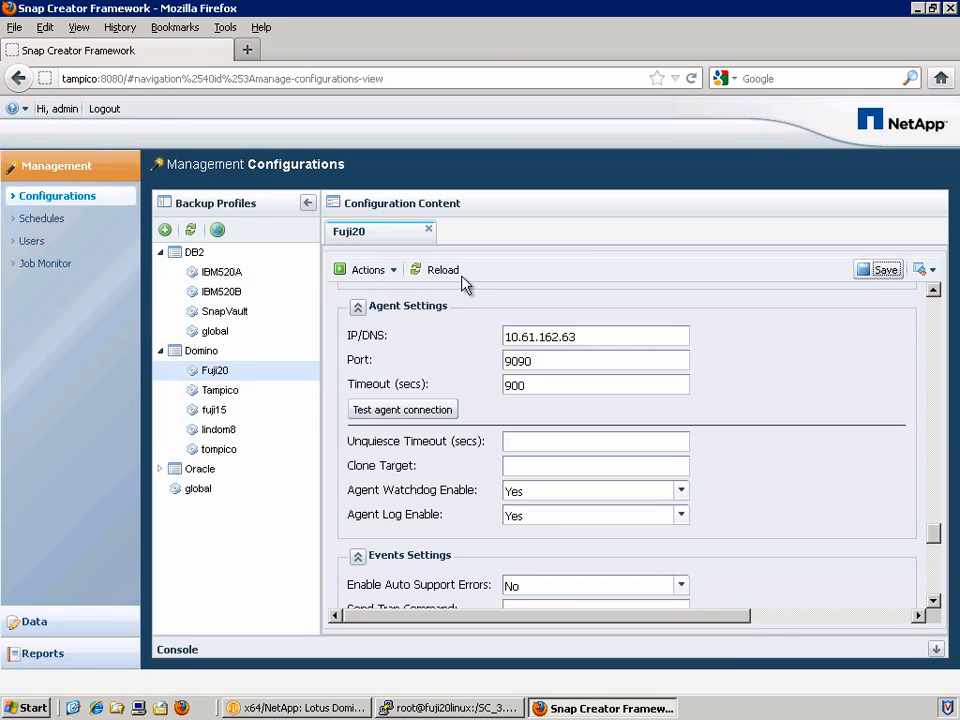
pyautogui.click(433, 272)
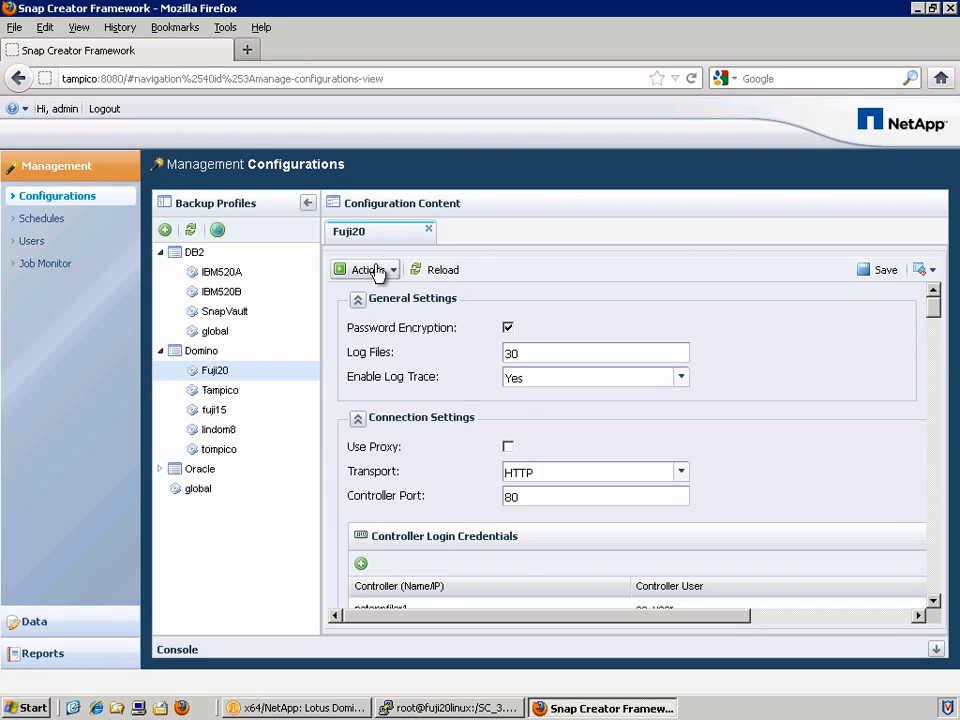
# Launch a daily-policy snapshot backup of Fuji20 and expand the console.
pyautogui.click(367, 269)
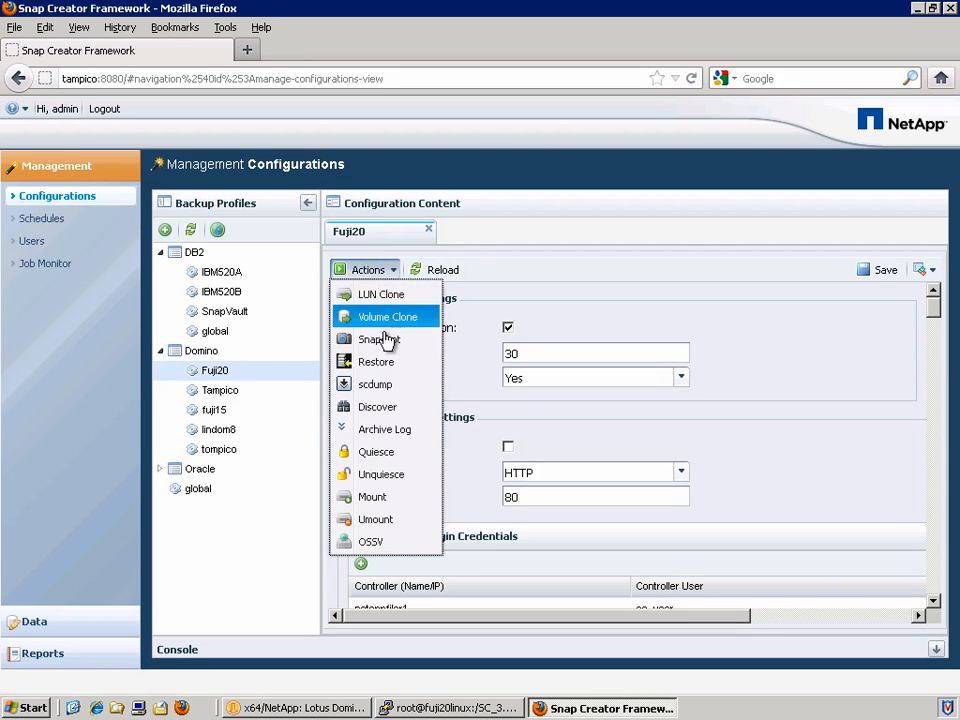
pyautogui.click(386, 340)
pyautogui.click(412, 366)
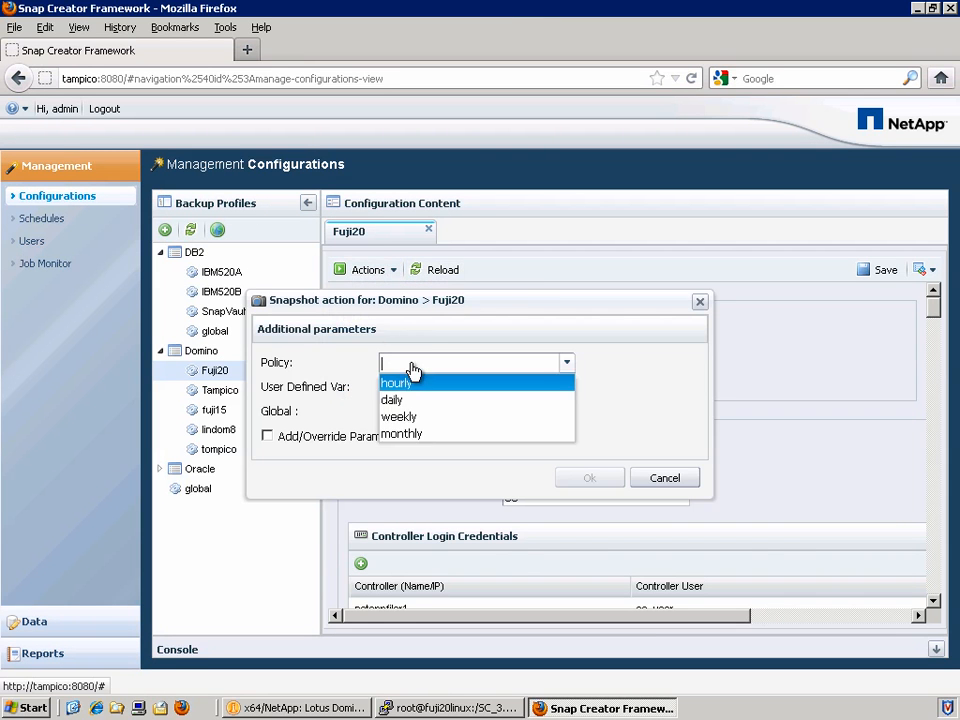
pyautogui.click(418, 400)
pyautogui.click(591, 479)
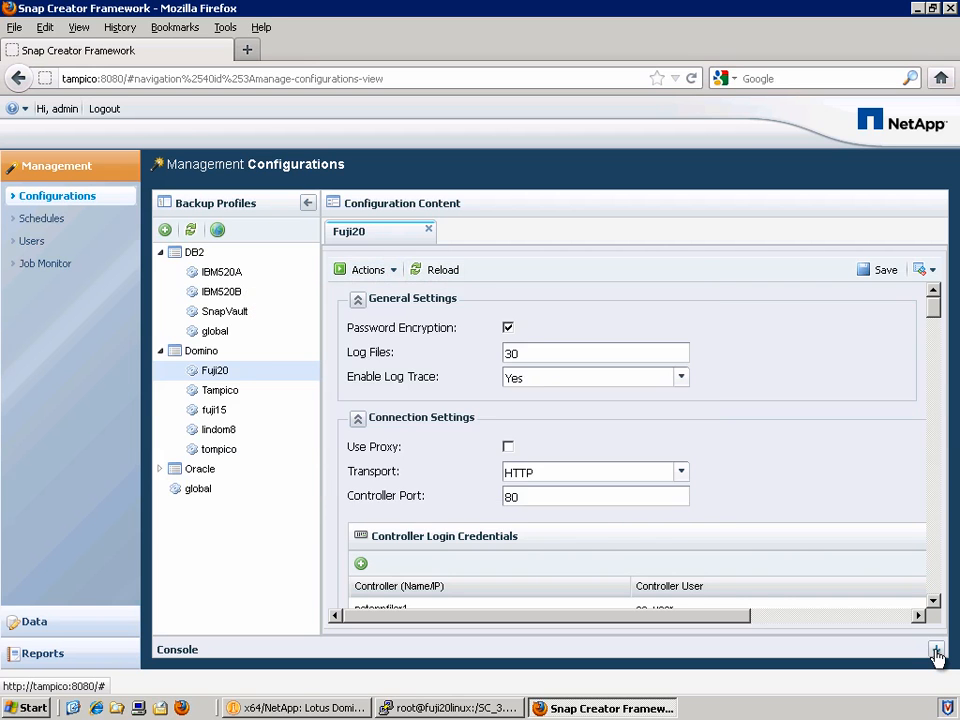
pyautogui.click(935, 650)
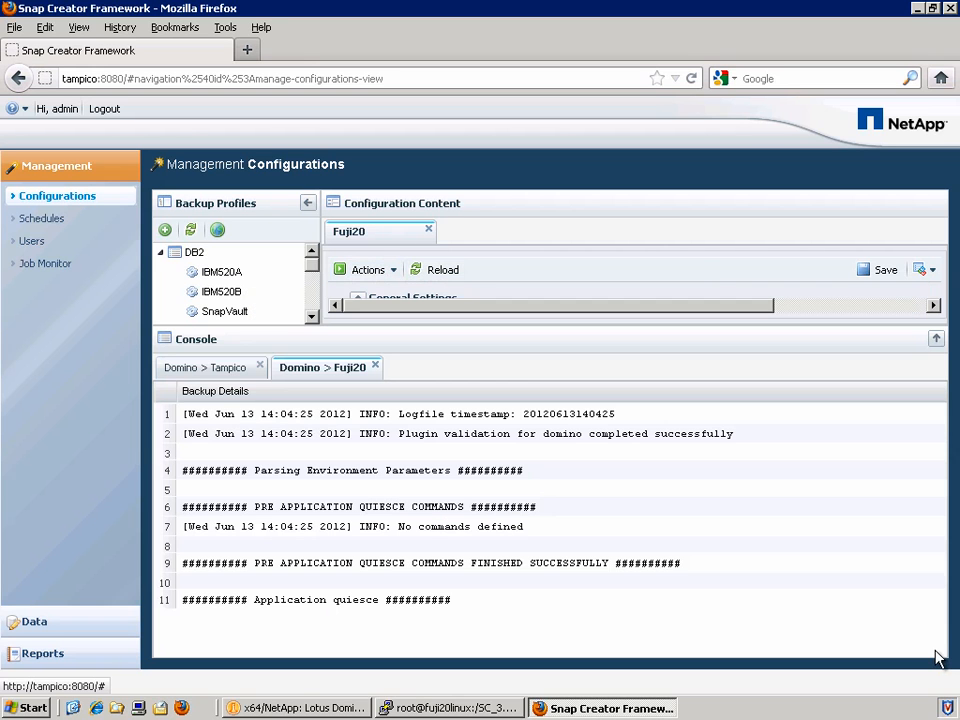
# Review the log's events4.nsf and sadminis.nsf errors, scf-00053 failure, and 'completed with errors' summary.
pyautogui.click(541, 443)
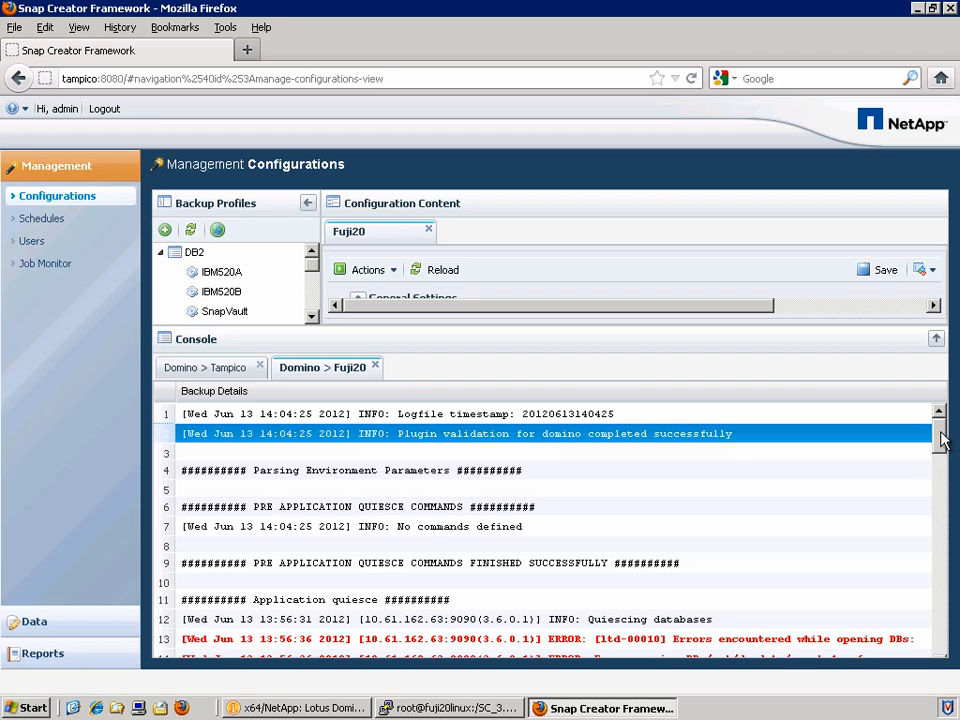
pyautogui.moveTo(939, 433); pyautogui.dragTo(944, 468)
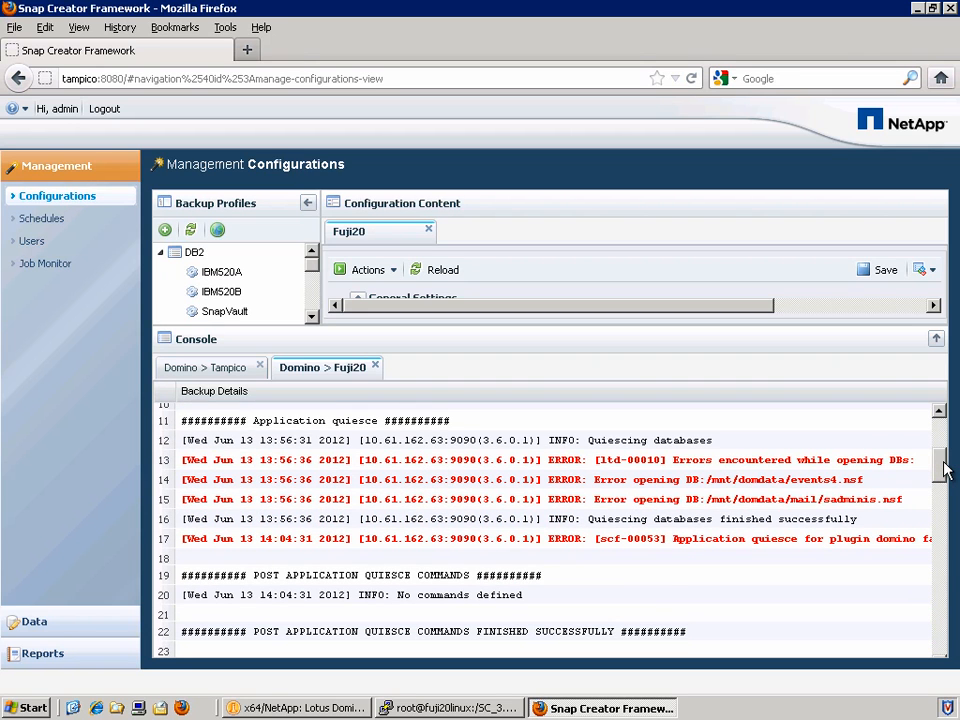
pyautogui.click(793, 487)
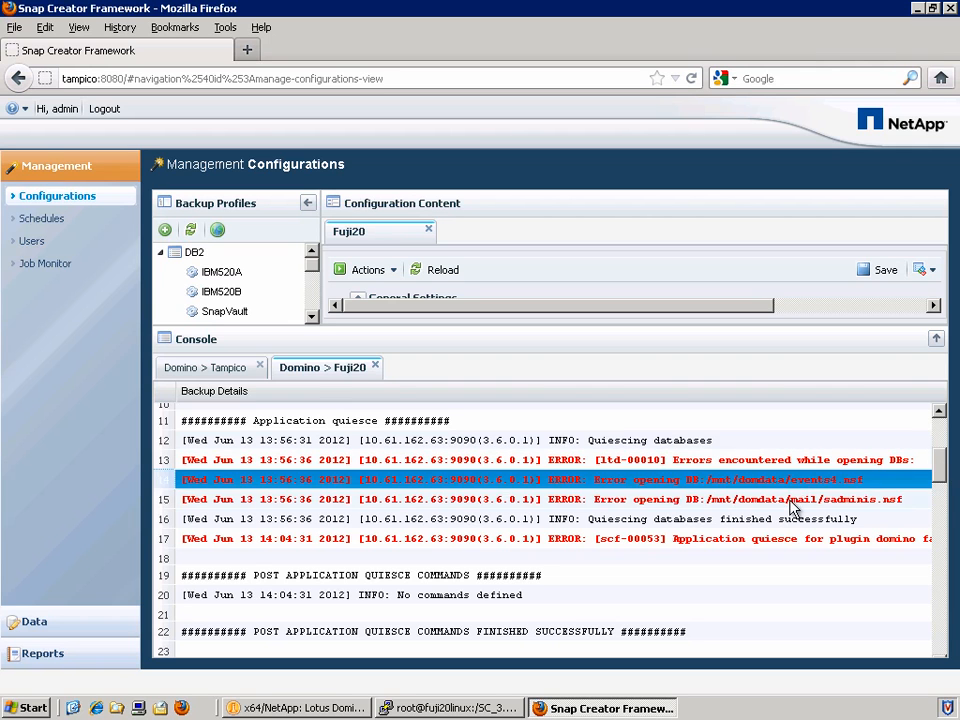
pyautogui.click(793, 508)
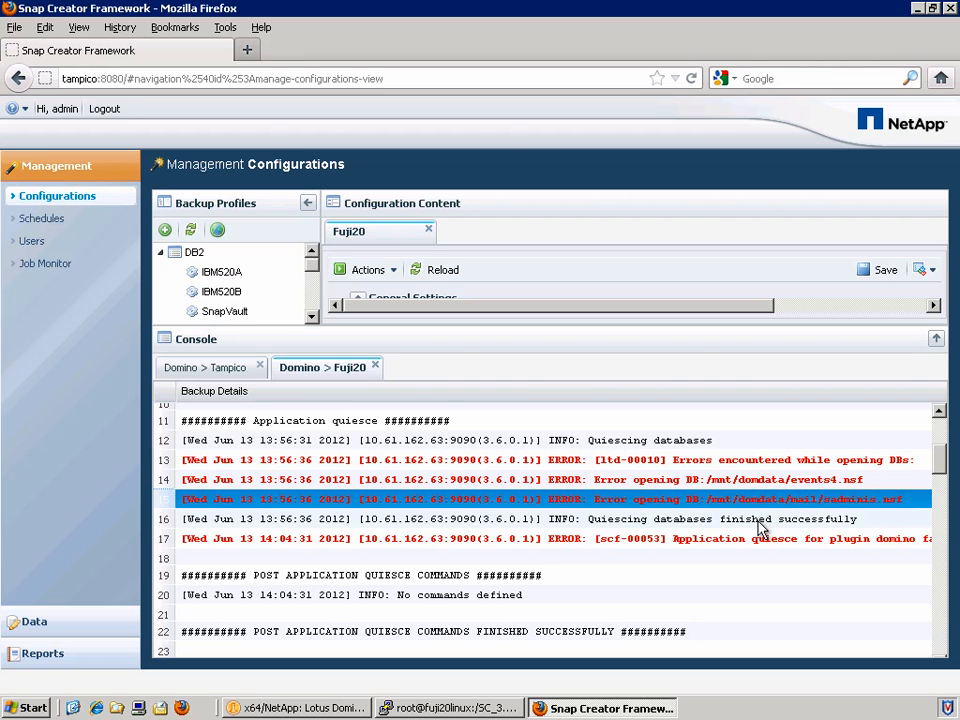
pyautogui.click(760, 520)
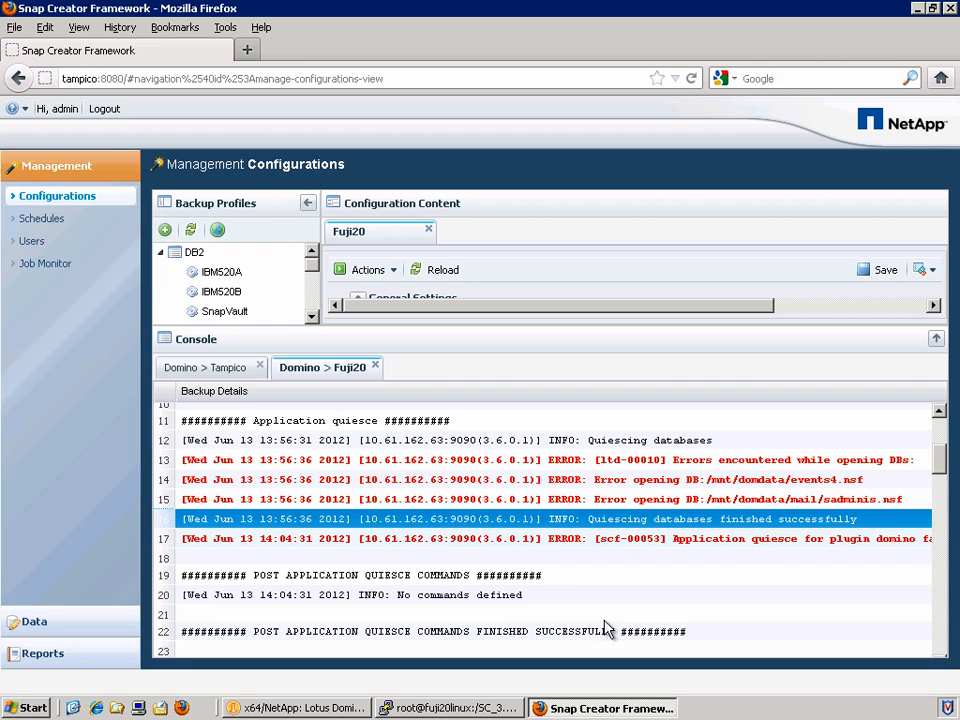
pyautogui.click(815, 545)
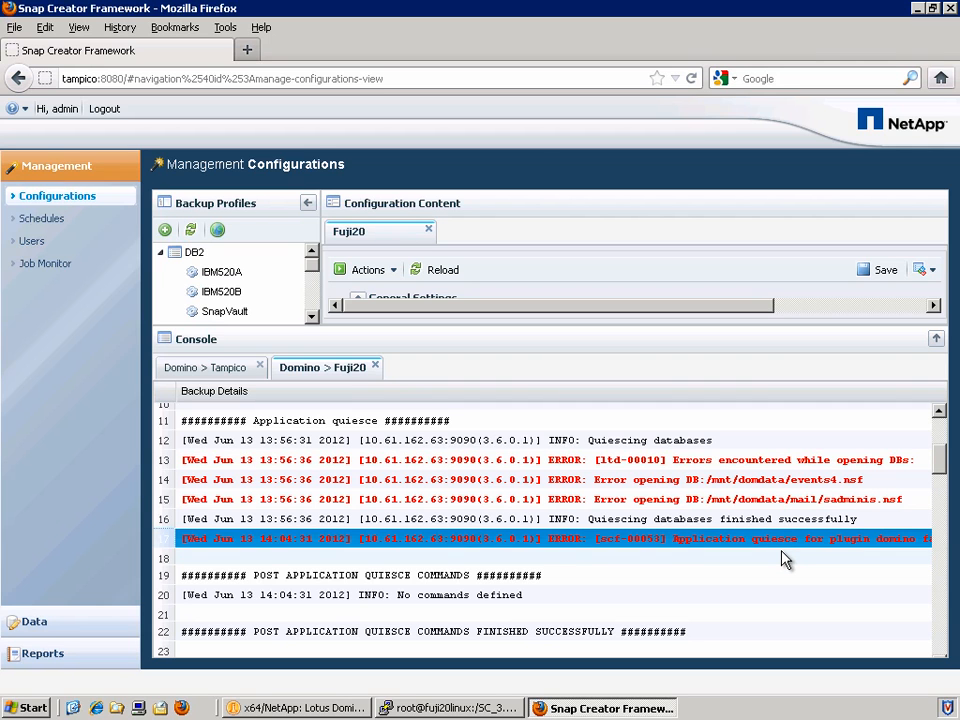
pyautogui.click(739, 522)
pyautogui.click(700, 563)
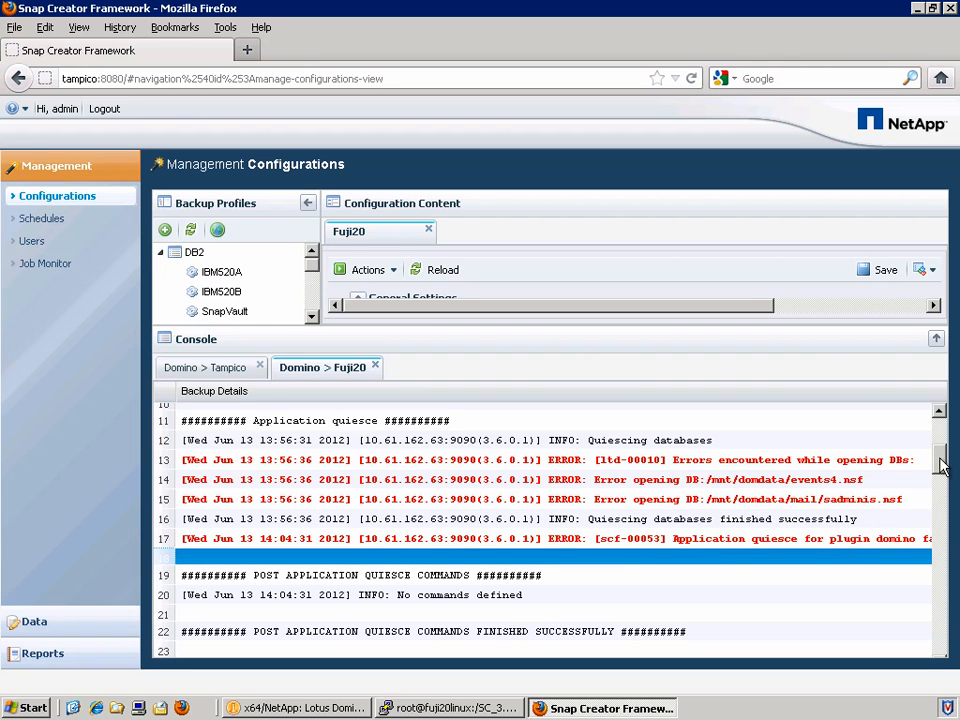
pyautogui.moveTo(940, 465); pyautogui.dragTo(857, 655)
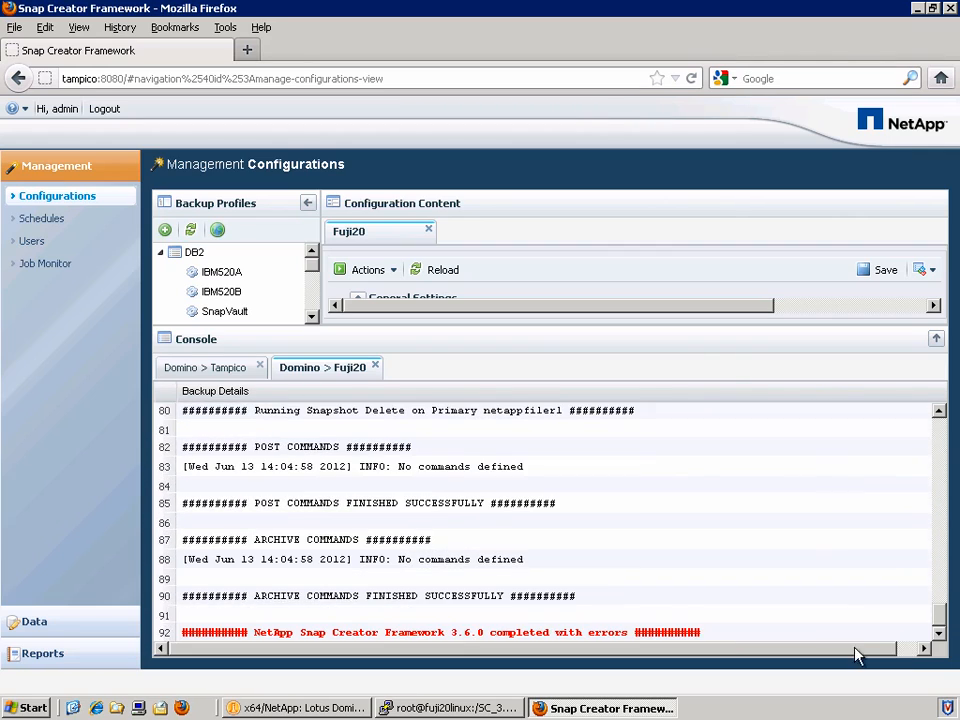
pyautogui.click(700, 636)
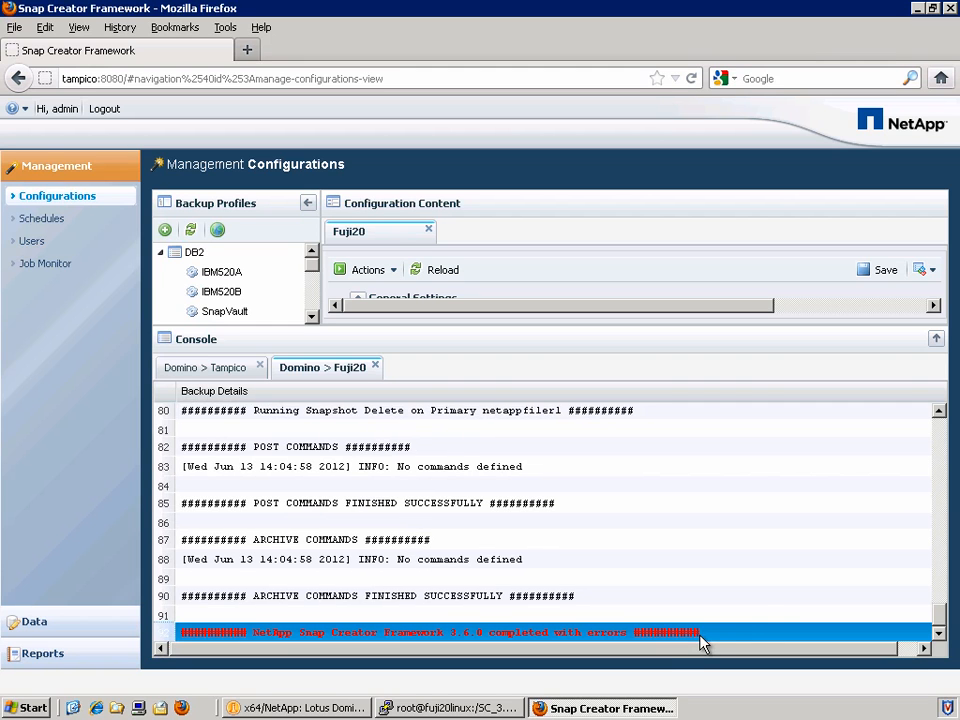
pyautogui.click(754, 616)
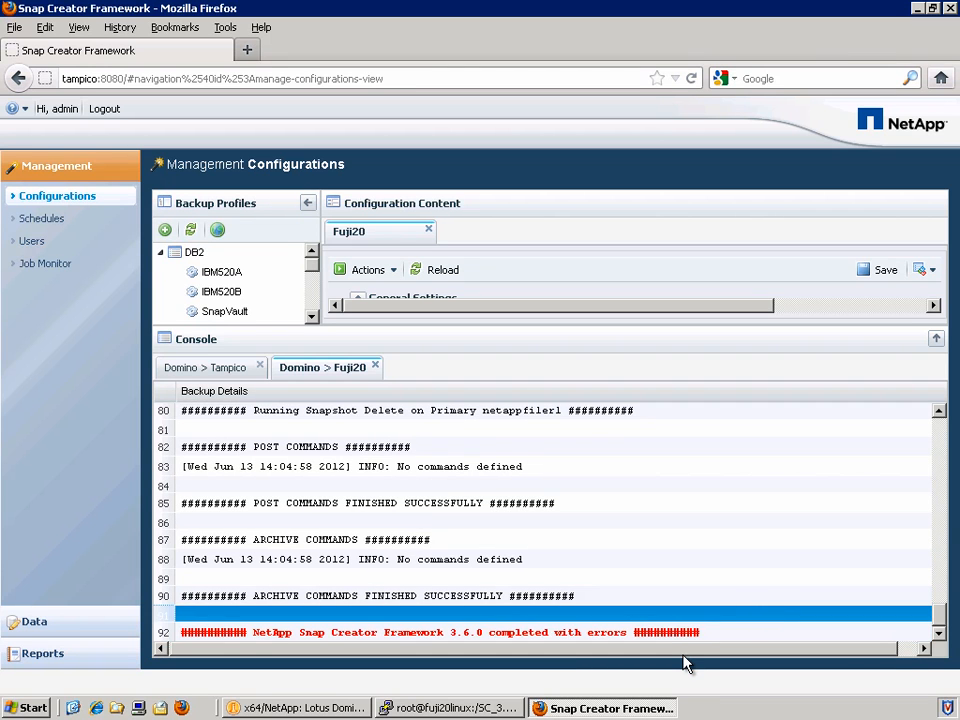
# Open the debug log of Fuji20 job 53 in Notepad from Job Monitor.
pyautogui.click(63, 265)
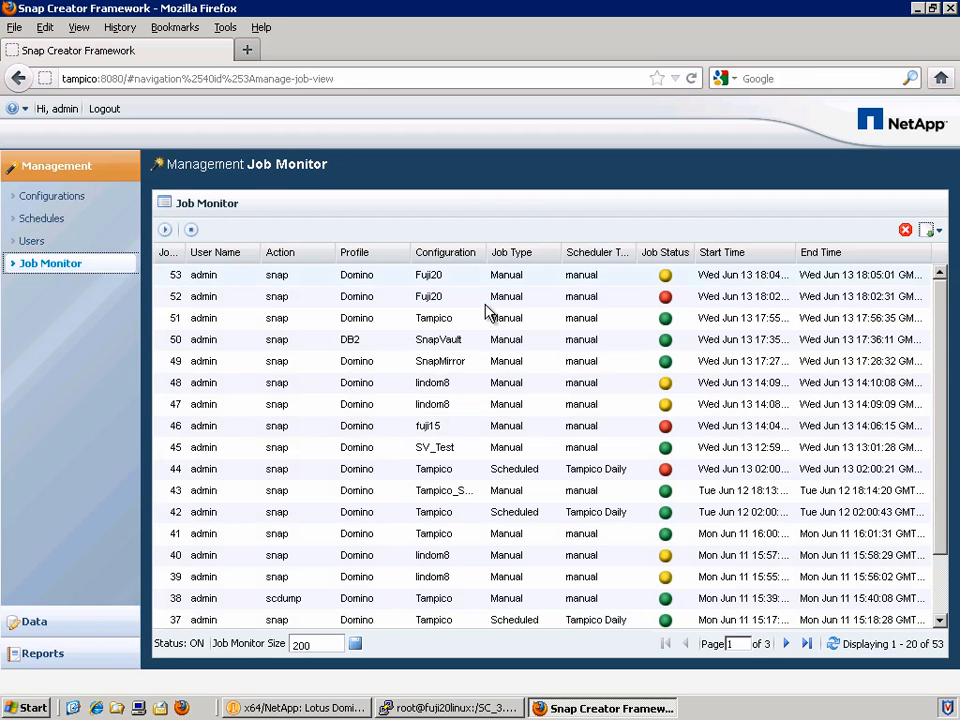
pyautogui.click(643, 277)
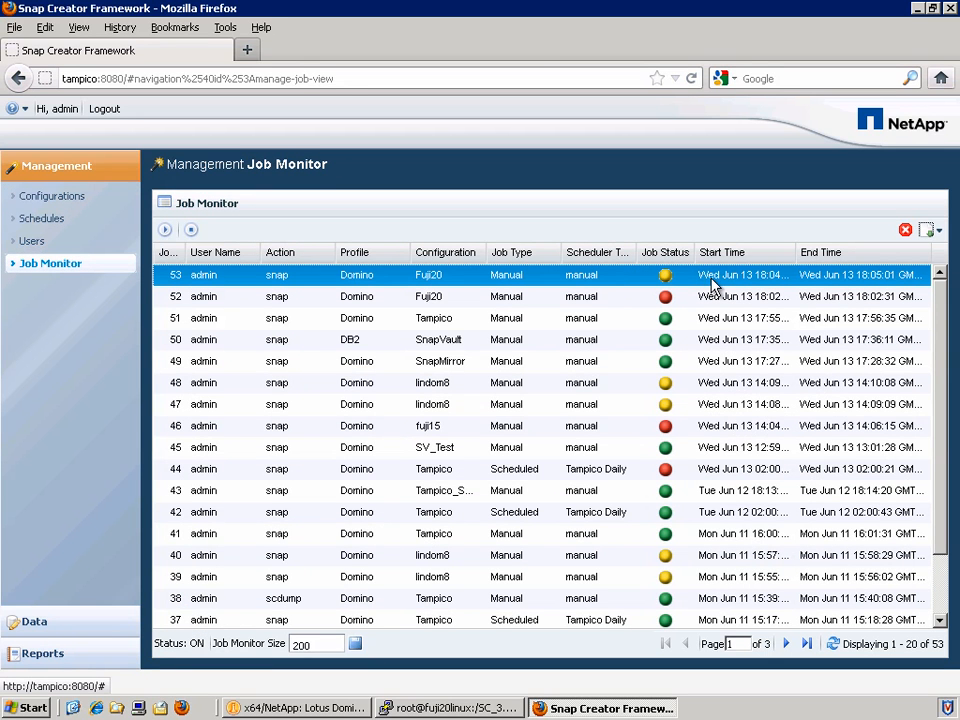
pyautogui.click(932, 230)
pyautogui.click(900, 279)
pyautogui.click(664, 456)
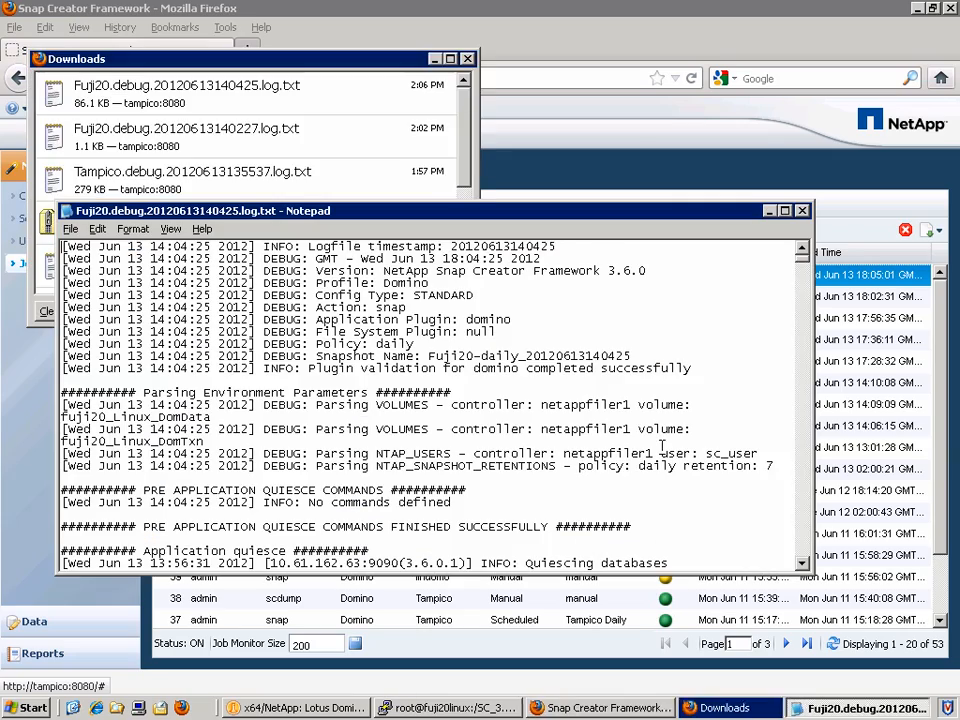
# Maximize the log and highlight the events4.nsf open error.
pyautogui.click(786, 211)
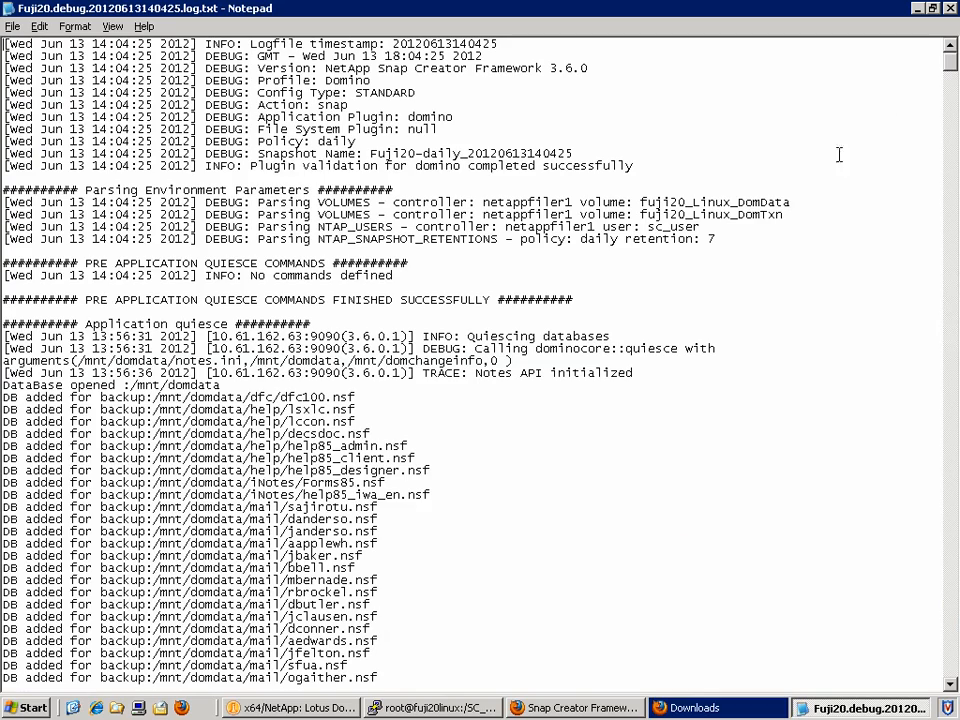
pyautogui.moveTo(952, 70); pyautogui.dragTo(952, 163)
pyautogui.moveTo(3, 360); pyautogui.dragTo(318, 372)
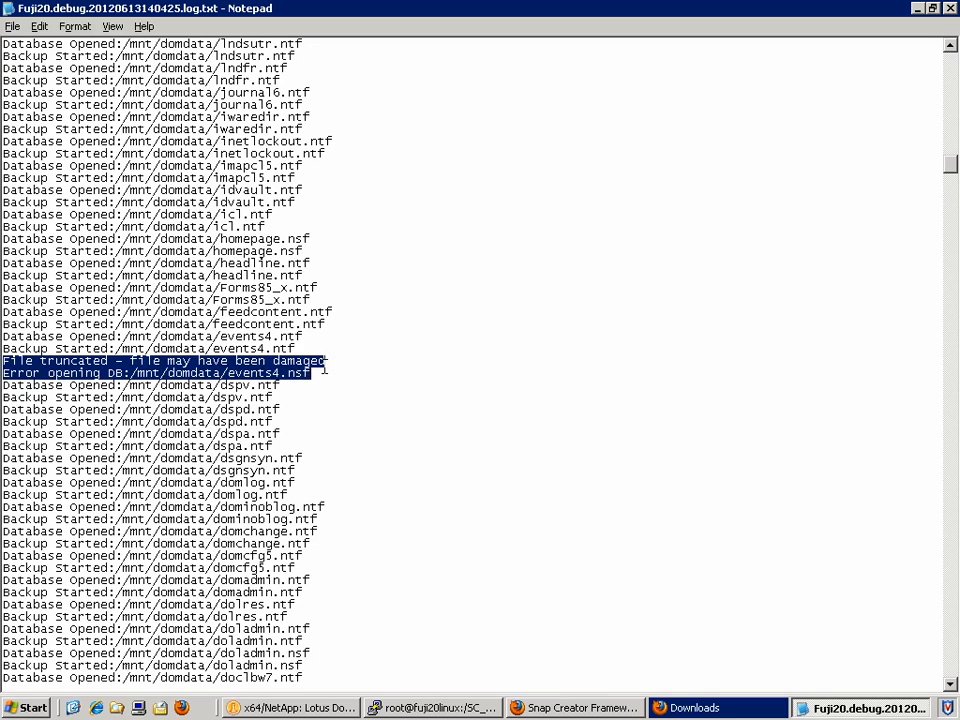
pyautogui.click(323, 370)
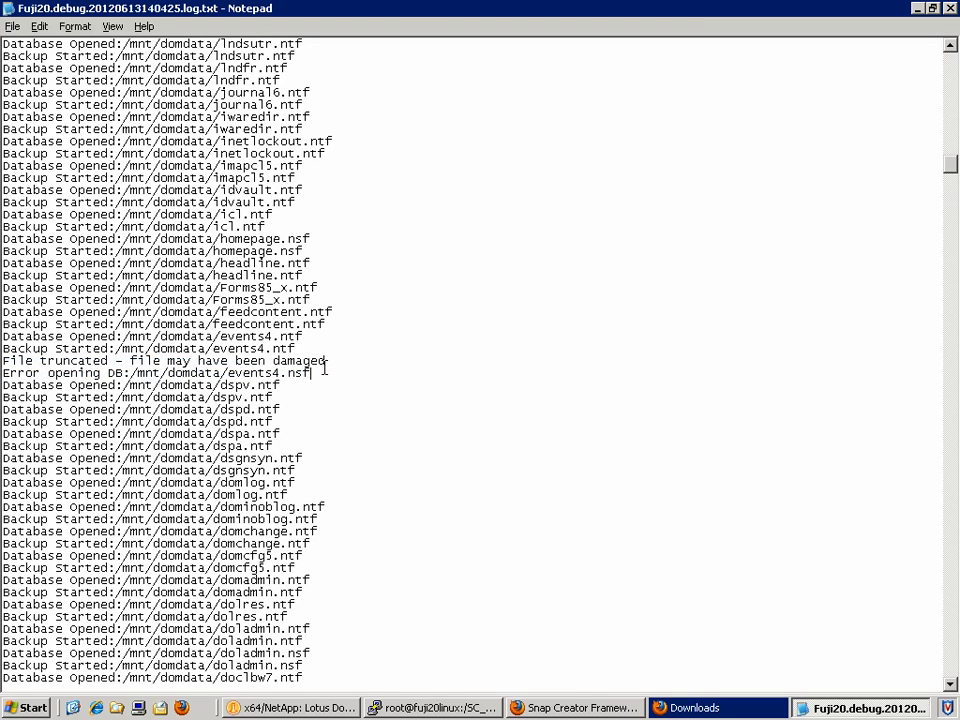
# Highlight the corrupt sadminis.nsf message and the database-open error summary further down.
pyautogui.press('pagedown')
pyautogui.press('pagedown')
pyautogui.moveTo(3, 337); pyautogui.dragTo(369, 346)
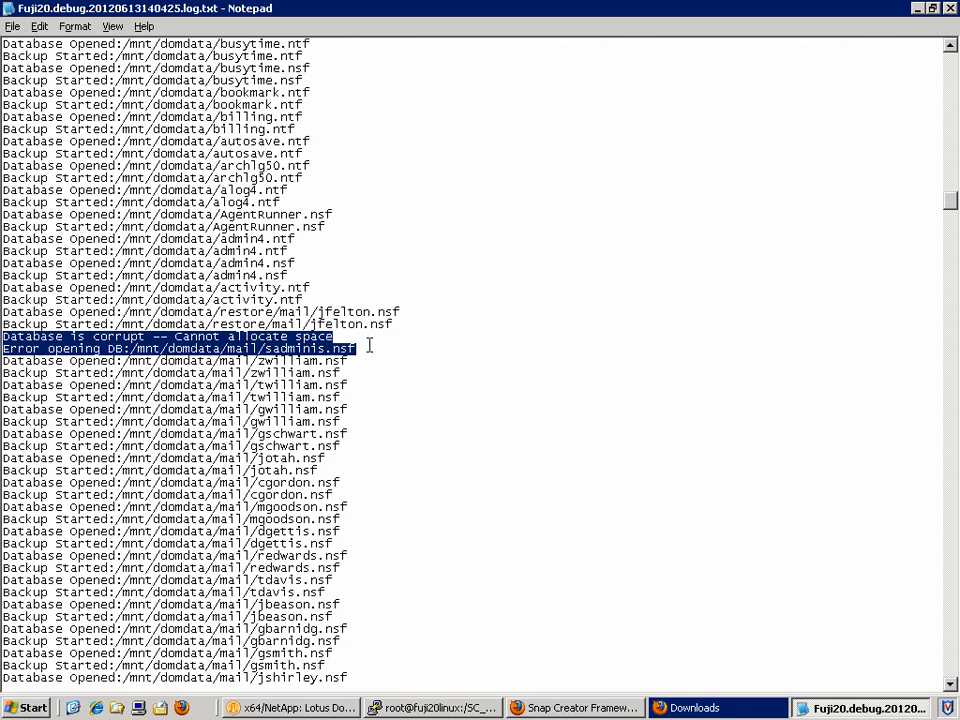
pyautogui.click(369, 346)
pyautogui.press('pagedown')
pyautogui.press('pagedown')
pyautogui.press('pagedown')
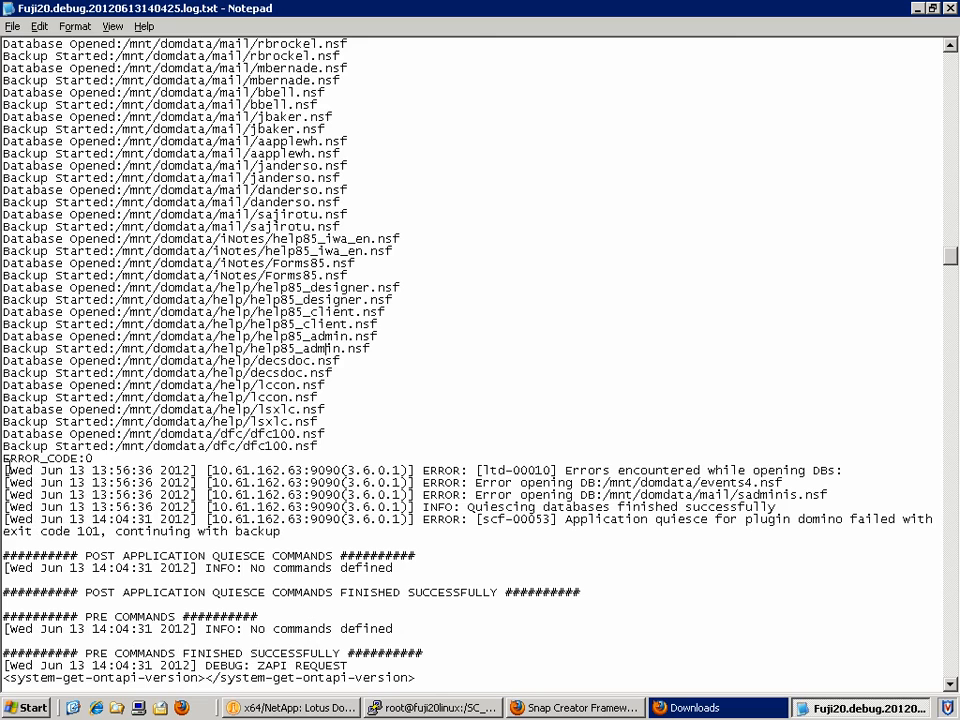
pyautogui.moveTo(6, 468); pyautogui.dragTo(880, 514)
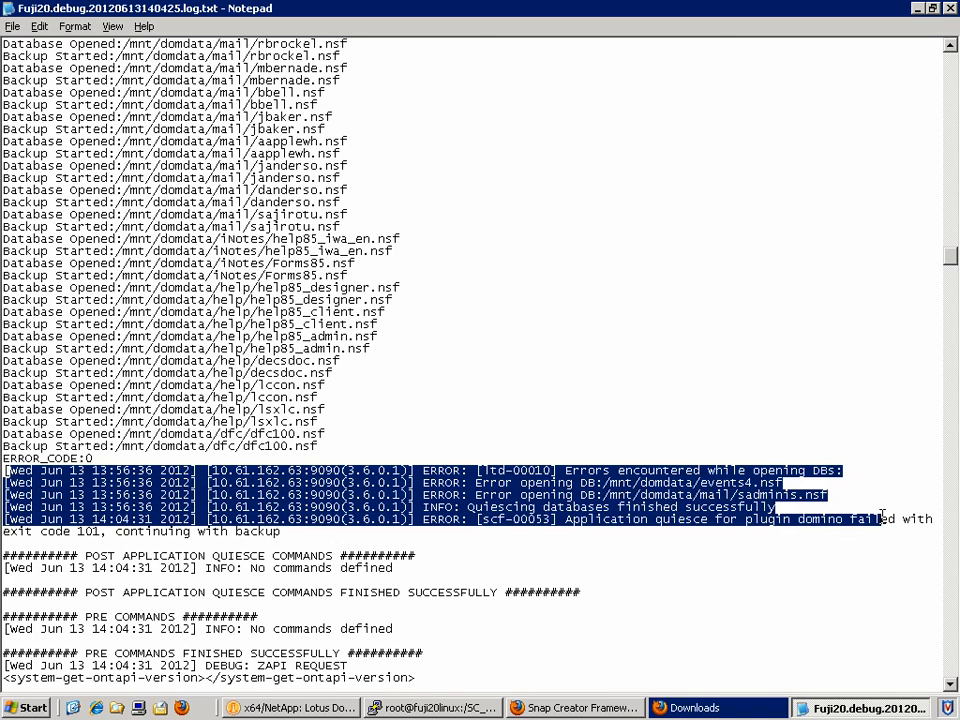
pyautogui.click(926, 514)
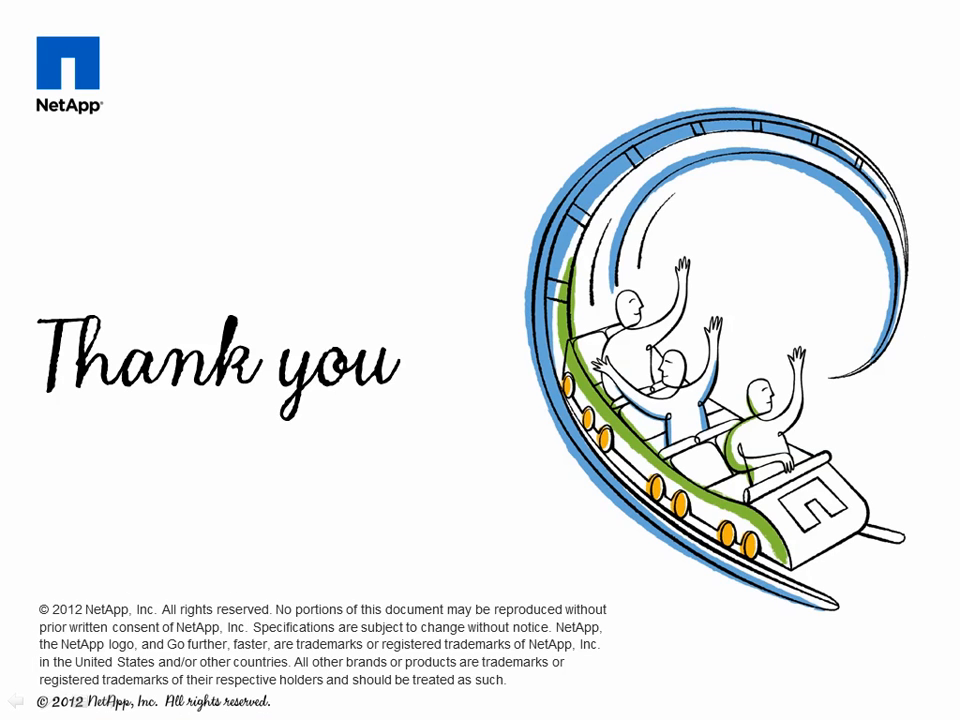